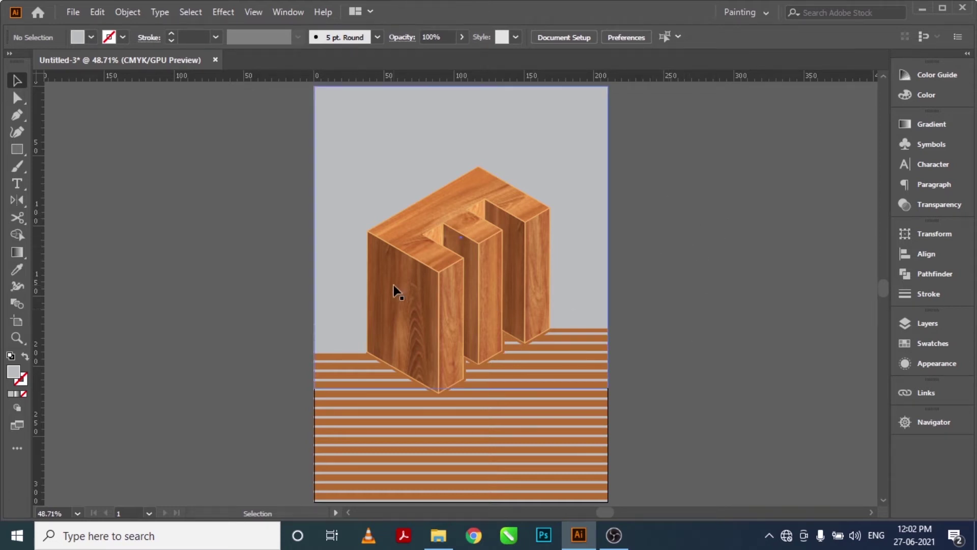
Undo the earlier E text and check the wood texture images on the Desktop.
key(alt)
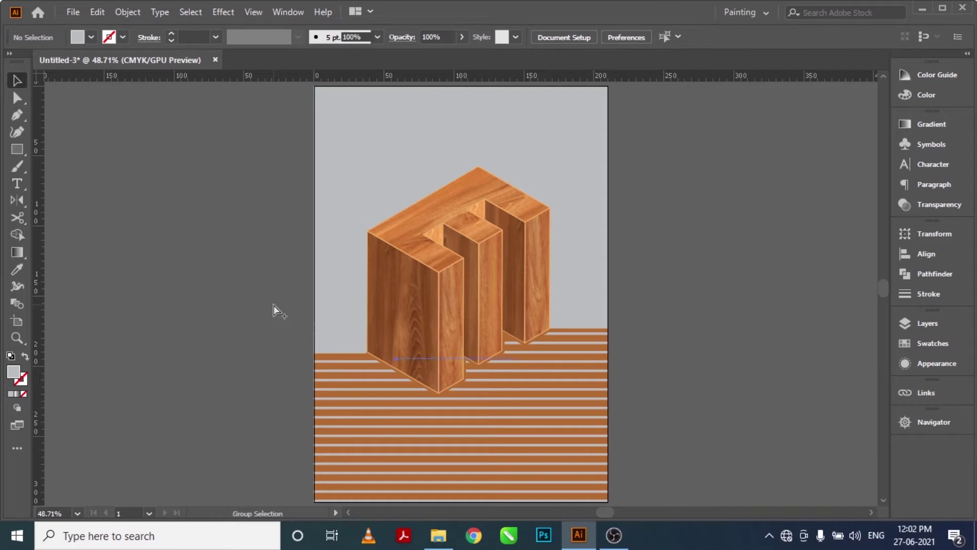
key(ctrl+z)
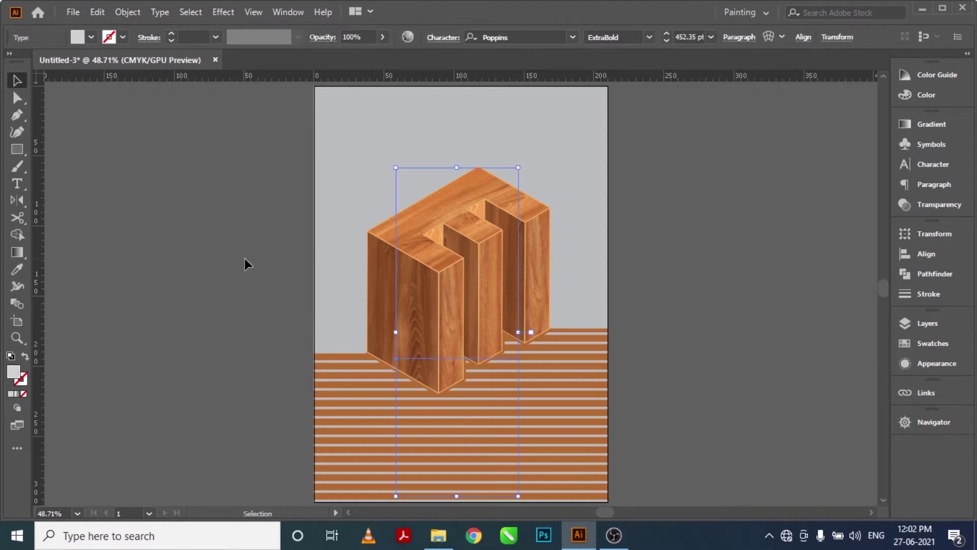
click(244, 258)
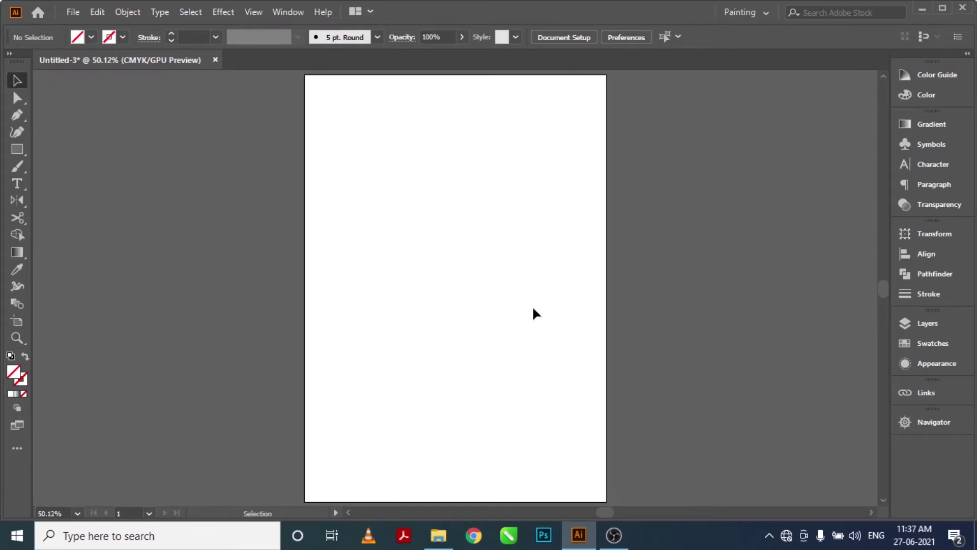
click(438, 535)
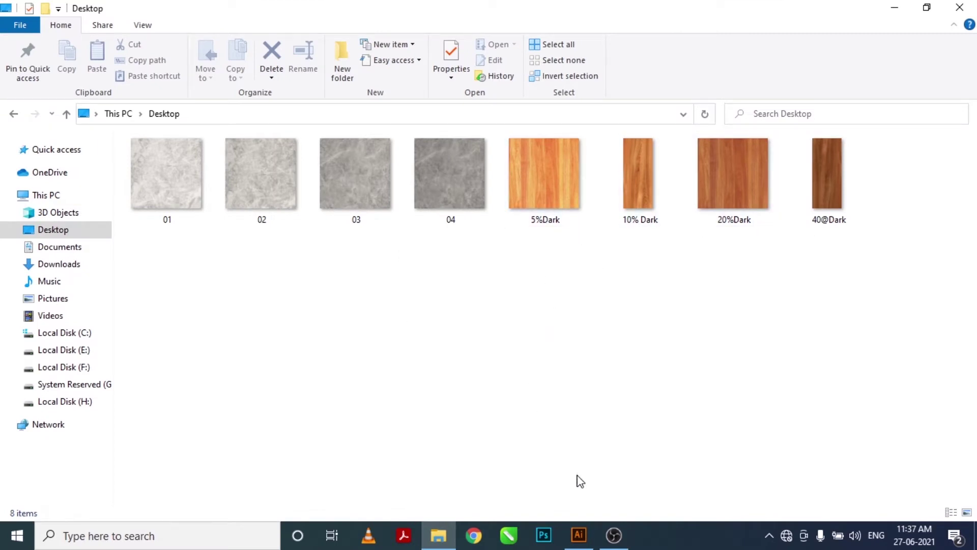
click(579, 535)
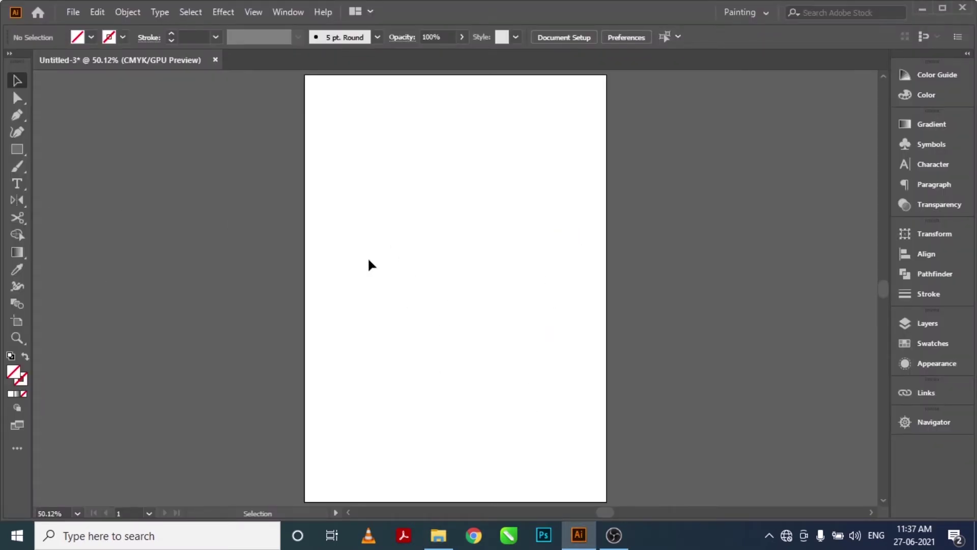
Type a capital E on the artboard and enlarge it with the handles.
click(18, 183)
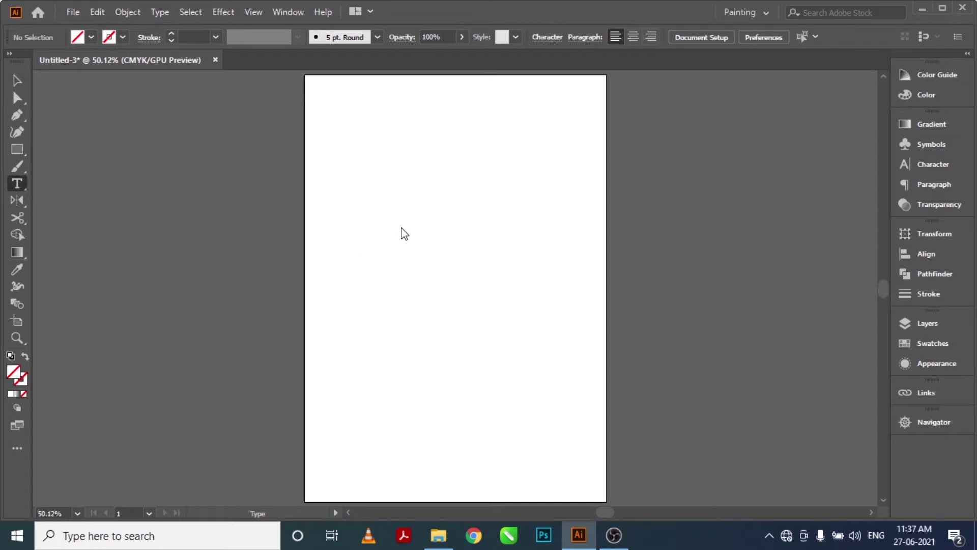
click(430, 260)
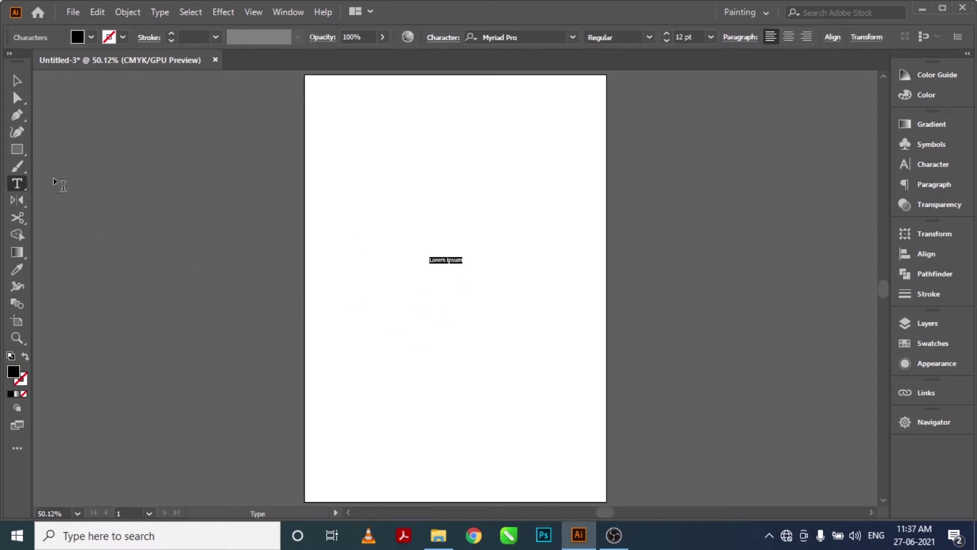
text(F)
key(Escape)
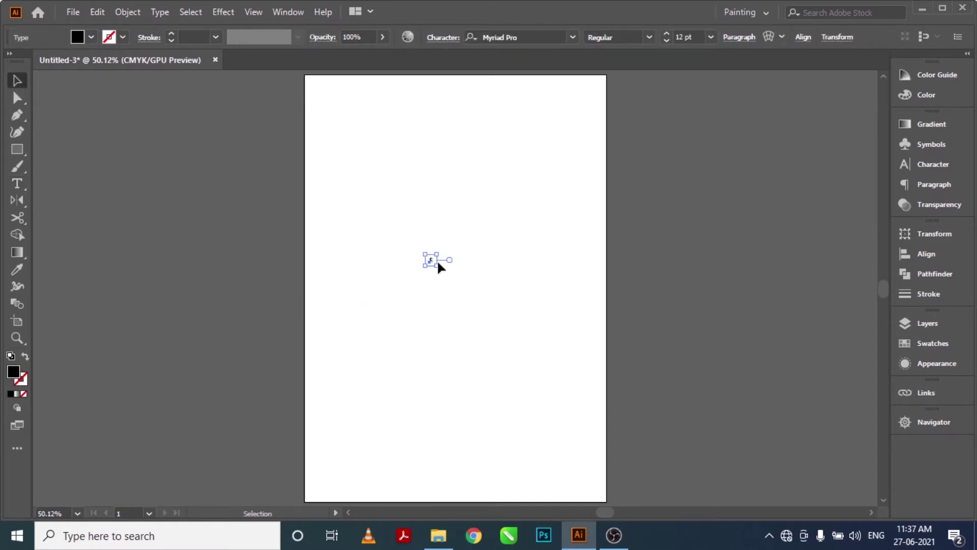
drag(437, 265, 480, 360)
mouse_move(481, 308)
mouse_down()
mouse_move(522, 320)
mouse_move(531, 335)
mouse_move(424, 266)
mouse_up()
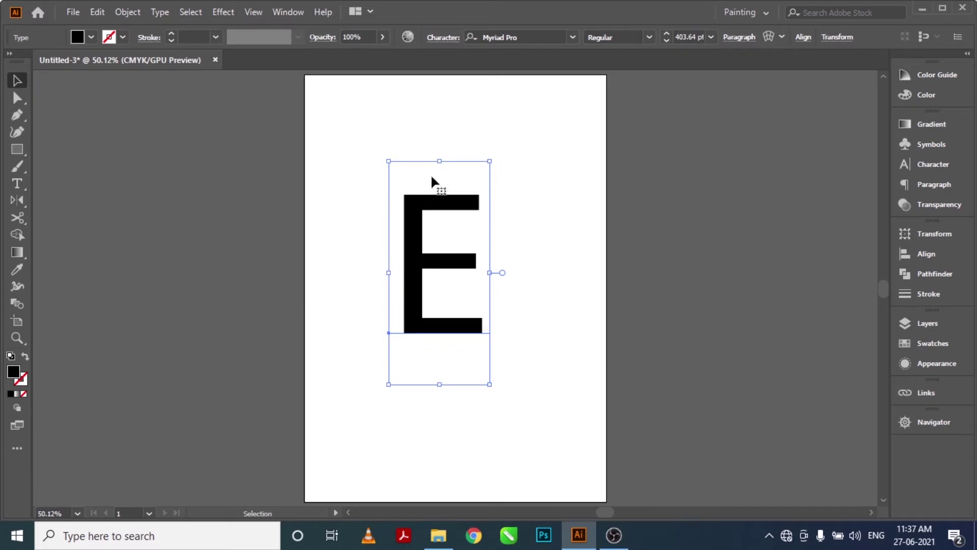
Set the E to Poppins ExtraBold, enlarge it to about 452 pt, and reposition it.
click(522, 38)
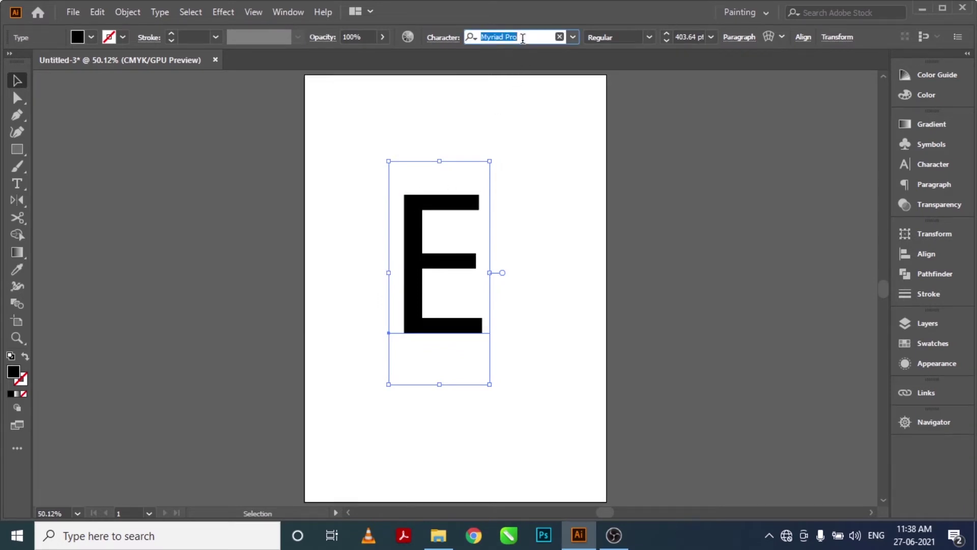
text(popp)
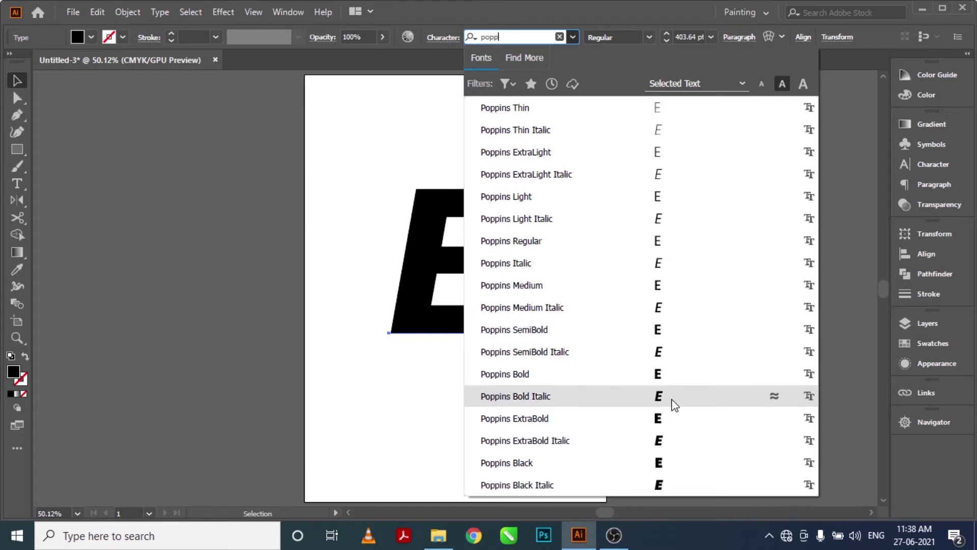
click(671, 418)
drag(469, 273, 461, 306)
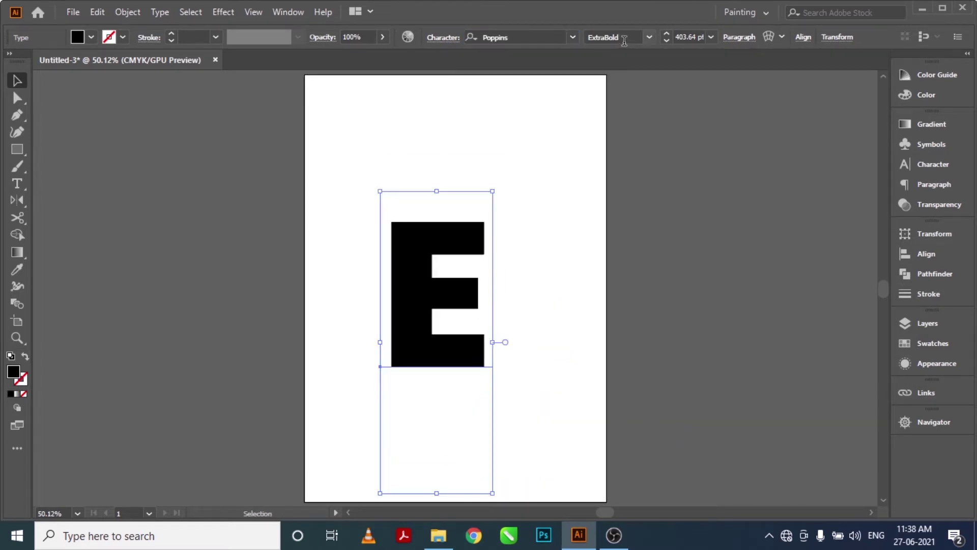
drag(490, 342, 513, 342)
drag(470, 319, 470, 304)
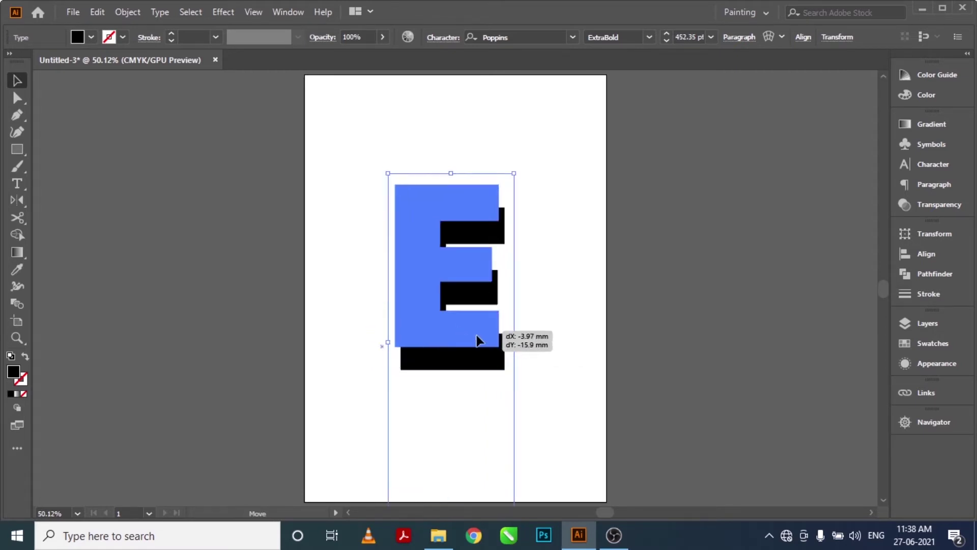
Set the E's fill to K 20 (20% black) in the Color panel, then deselect it.
click(931, 96)
double_click(860, 146)
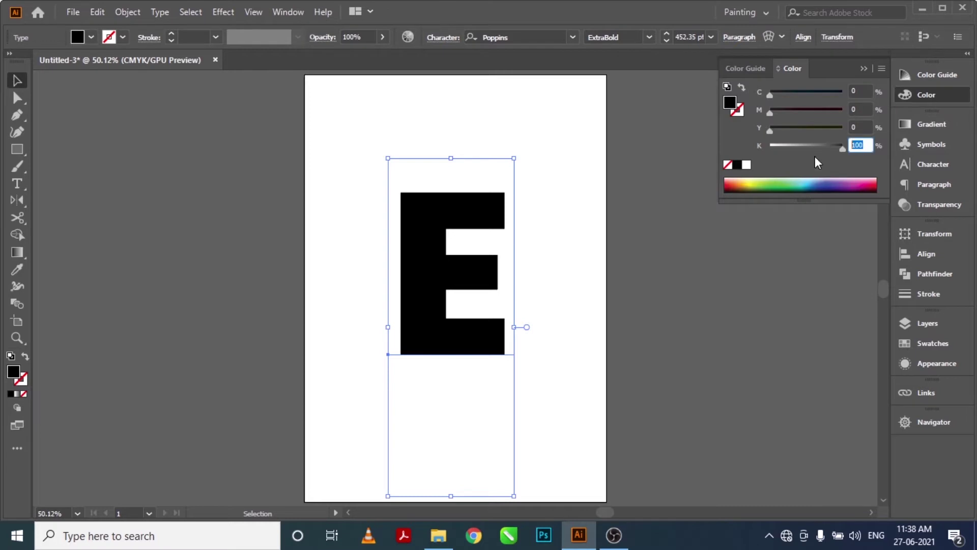
text(20)
key(Return)
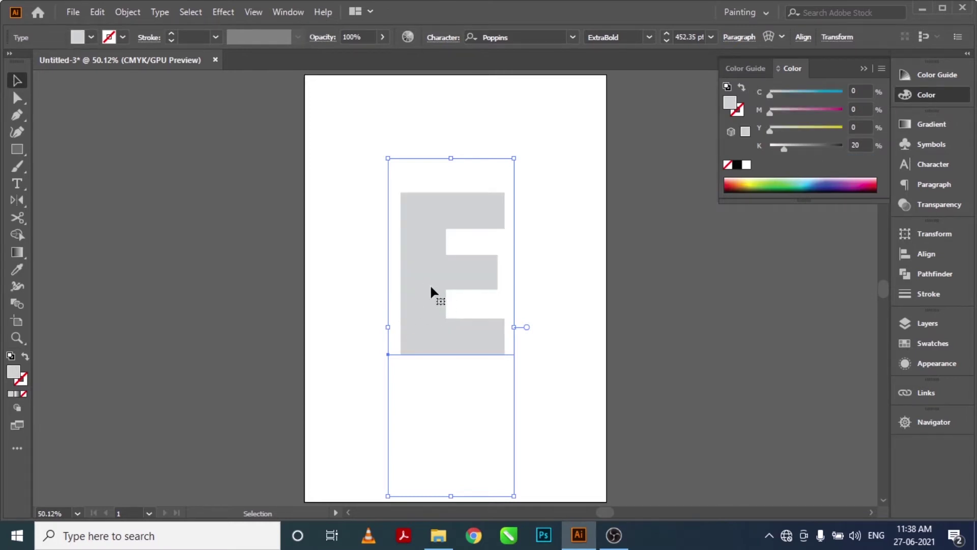
click(859, 69)
click(761, 207)
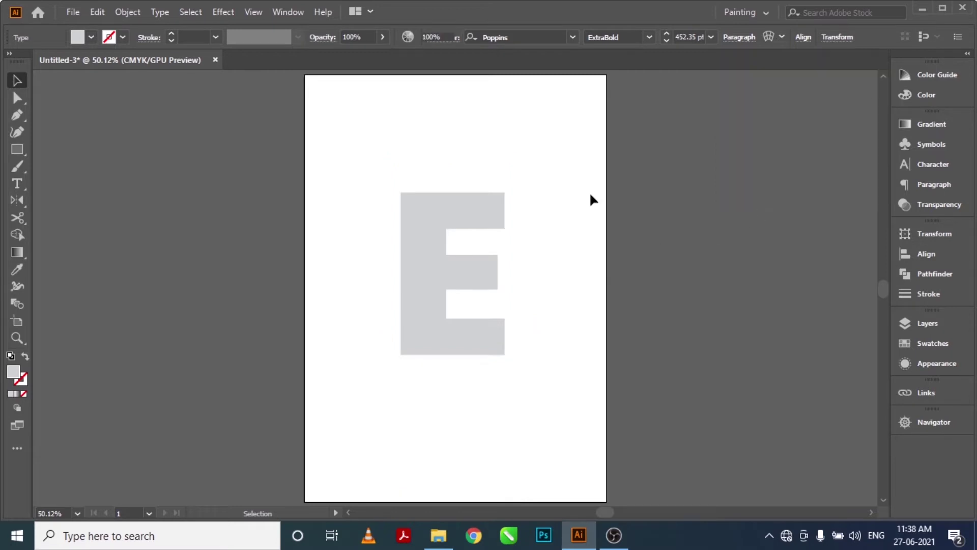
click(74, 12)
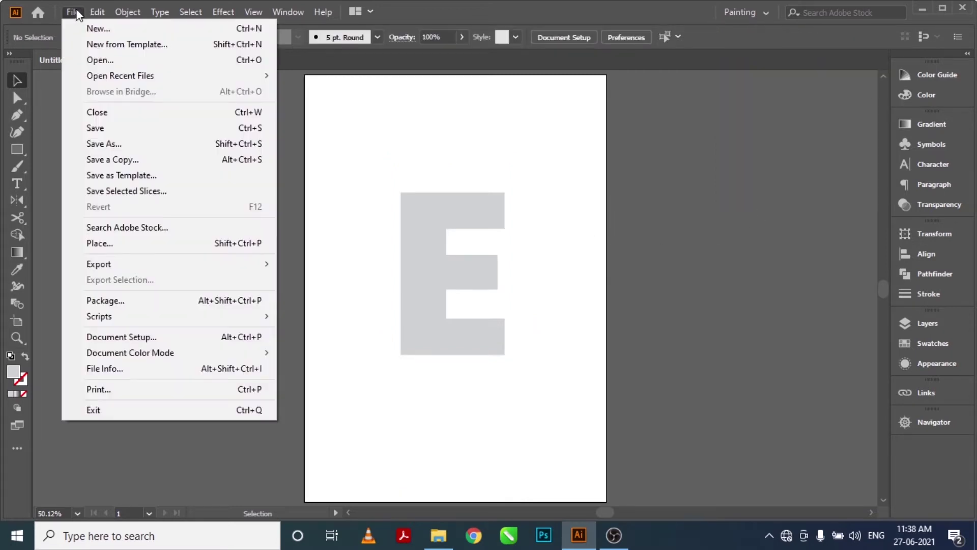
Place the 5%Dark, 10% Dark, 20%Dark and 40@Dark wood textures from the Desktop.
click(148, 252)
click(656, 193)
ctrl+click(778, 194)
ctrl+click(894, 175)
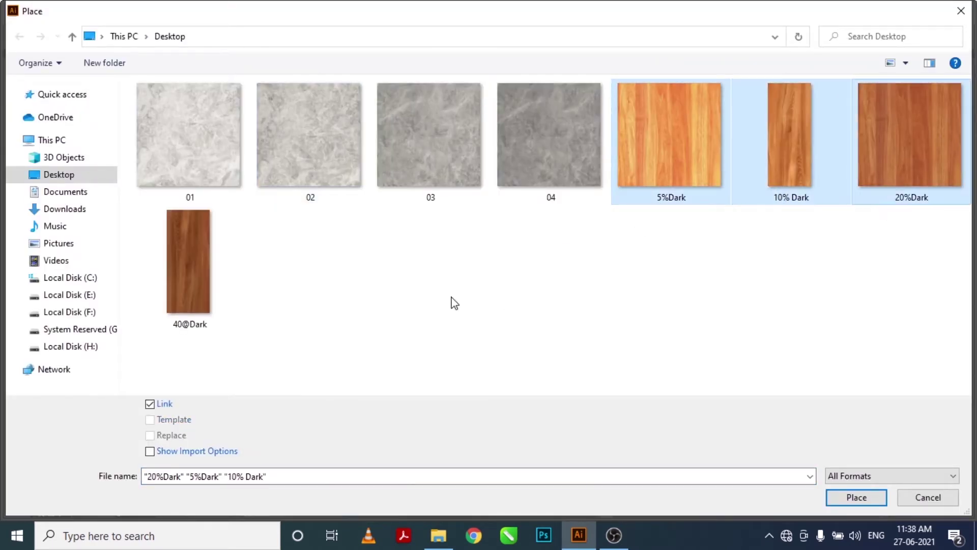
ctrl+click(194, 316)
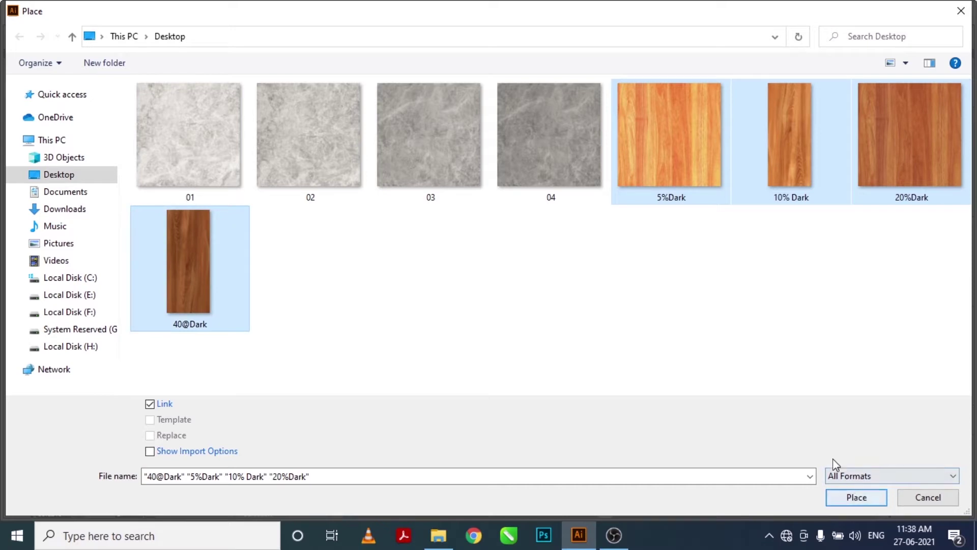
click(863, 499)
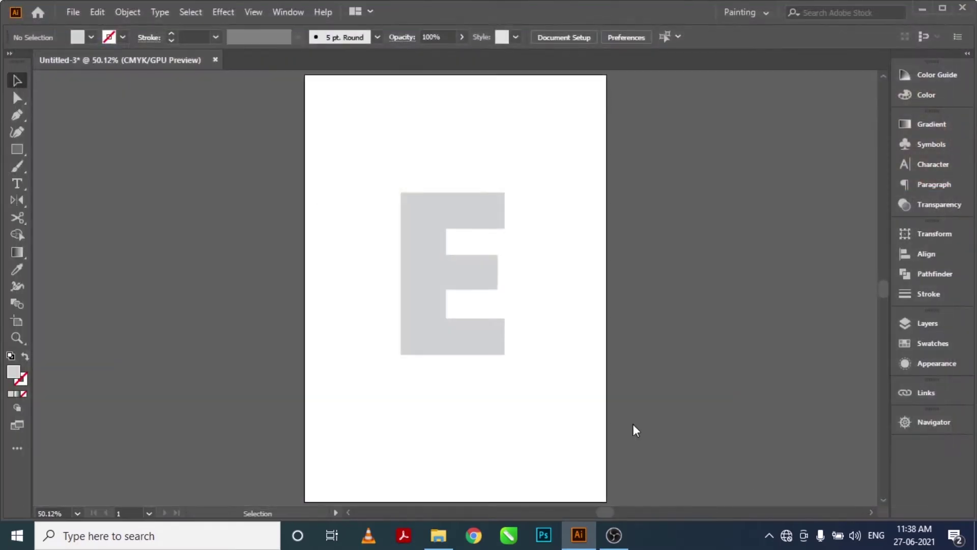
Drop the four wood textures onto the canvas and embed them in the document.
click(134, 142)
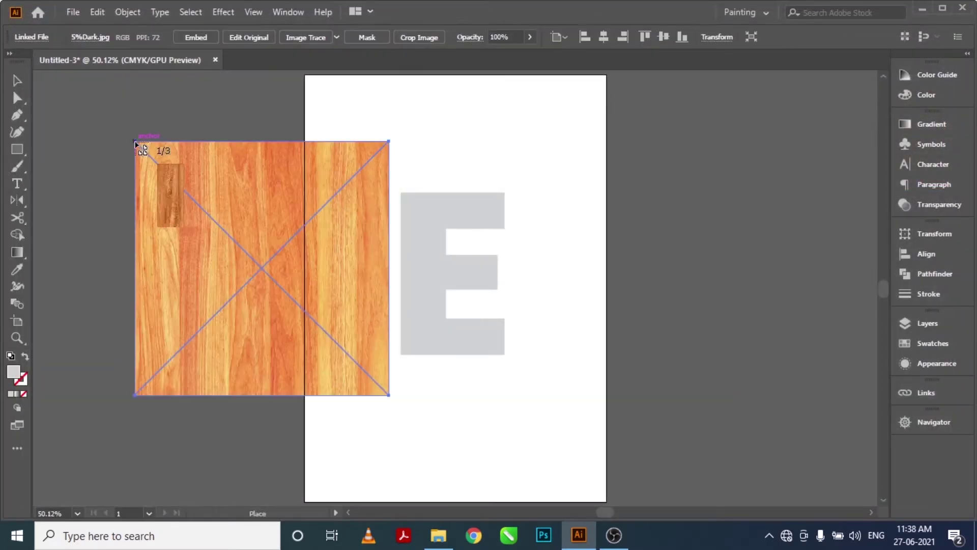
click(134, 142)
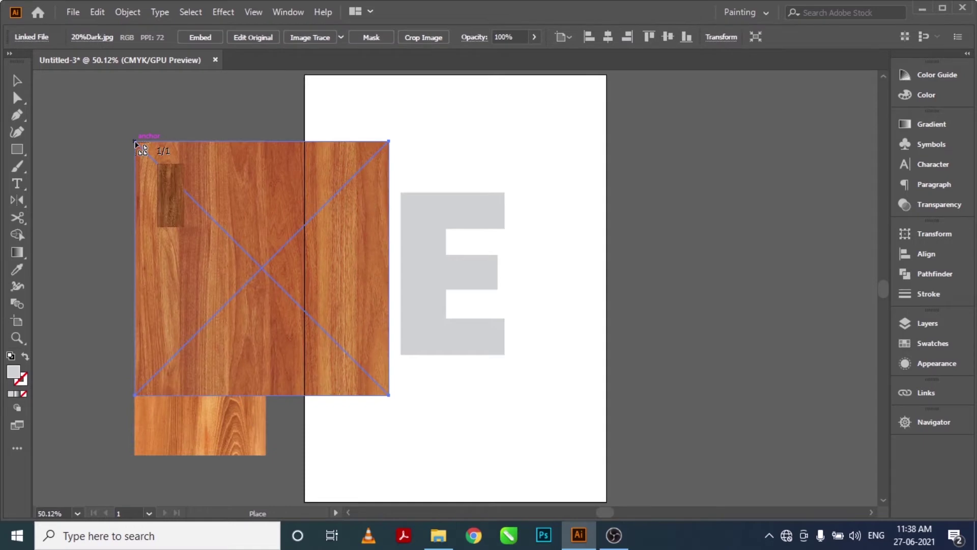
click(107, 130)
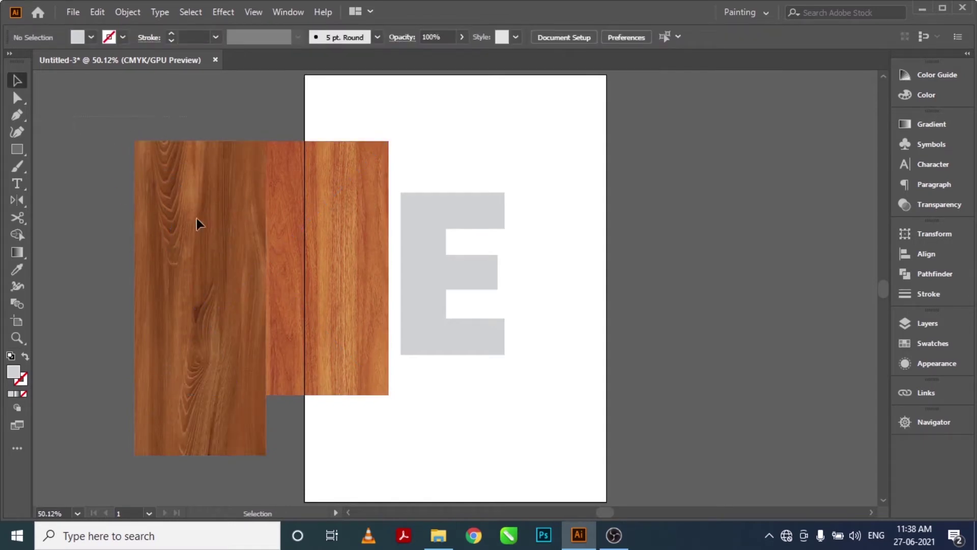
key(ctrl+a)
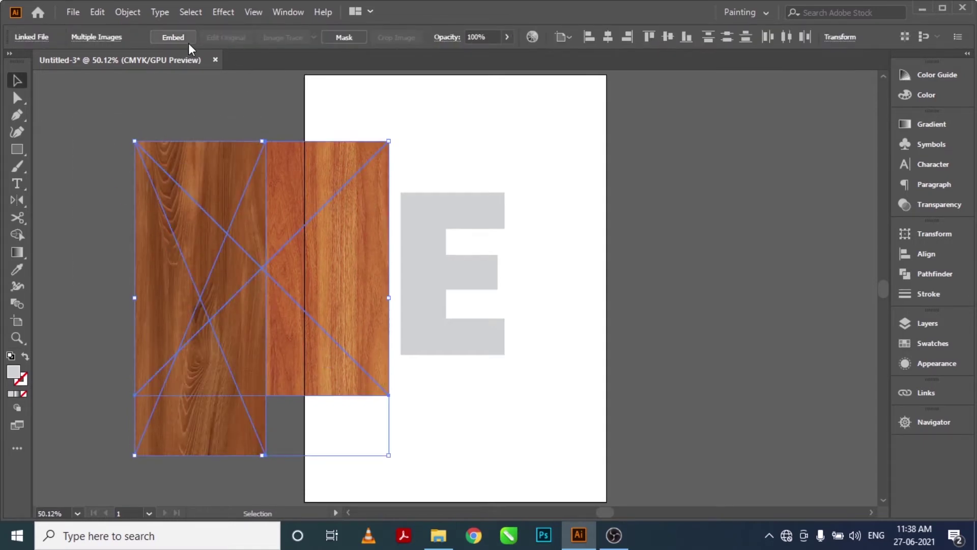
click(177, 39)
Spread the wood images around the artboard, with 20%Dark covering the centre.
click(214, 120)
drag(180, 247, 657, 234)
drag(281, 221, 487, 251)
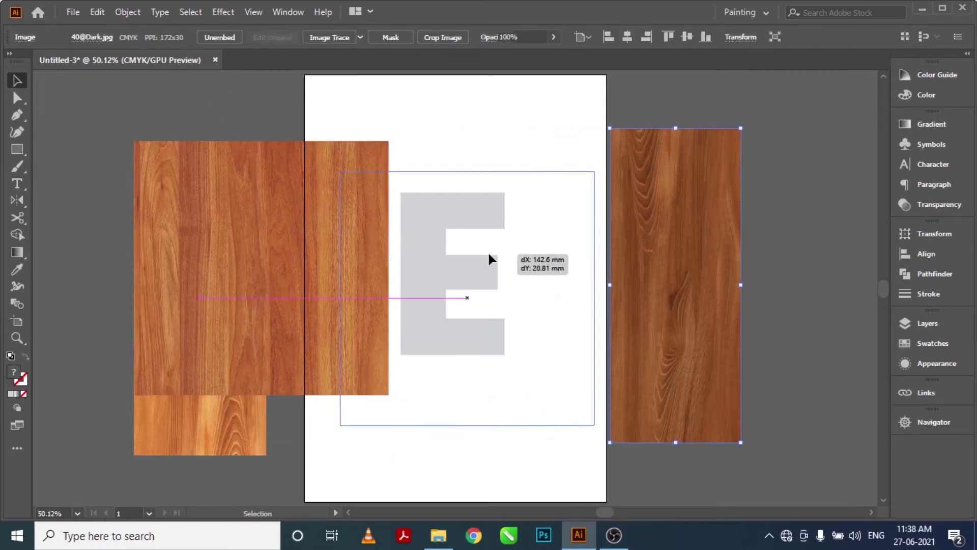
drag(236, 292, 155, 225)
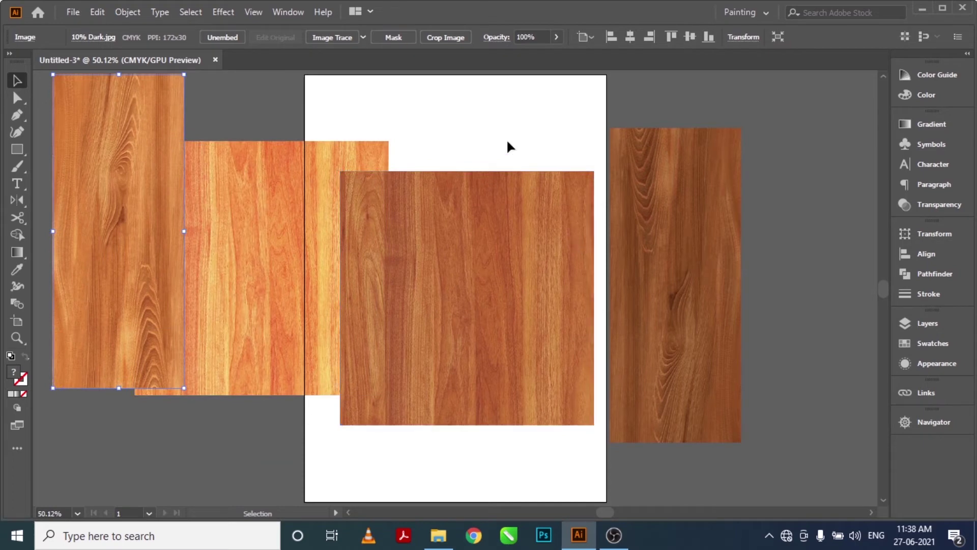
click(506, 139)
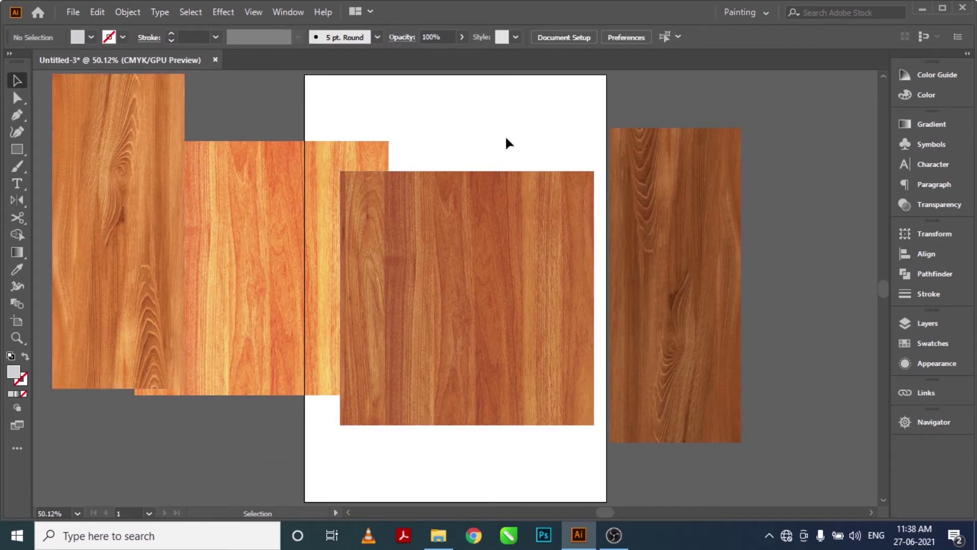
Open the Symbols panel and save the middle wood image as symbol 1, deleting it.
click(914, 147)
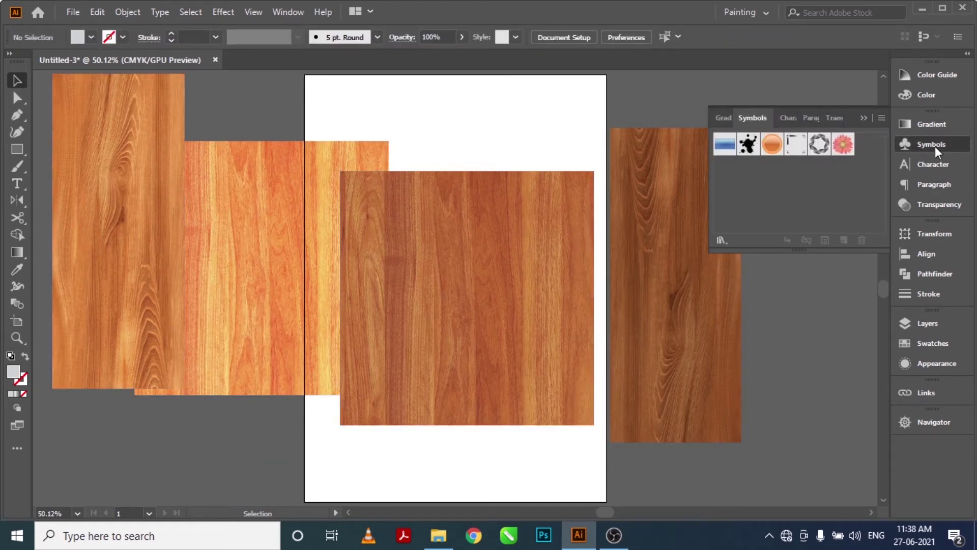
click(934, 146)
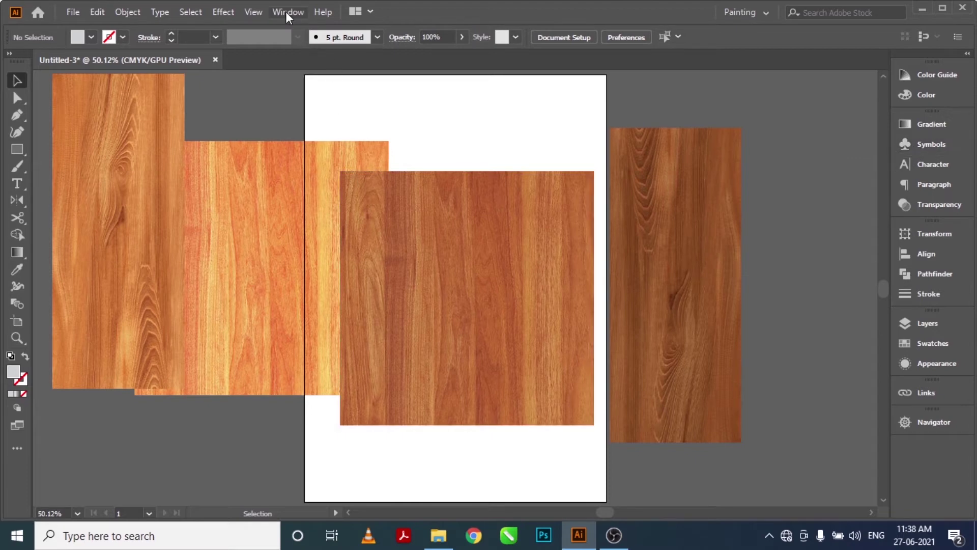
click(285, 11)
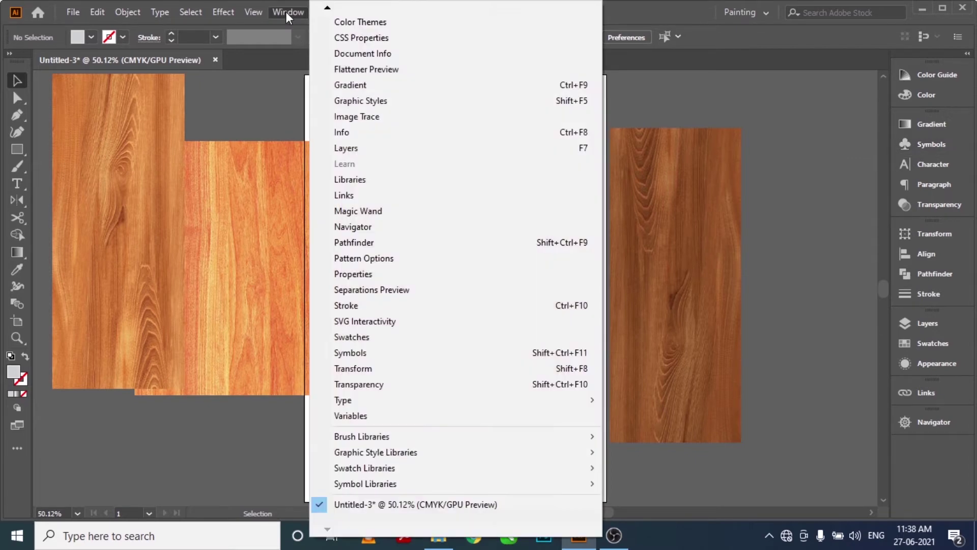
click(395, 354)
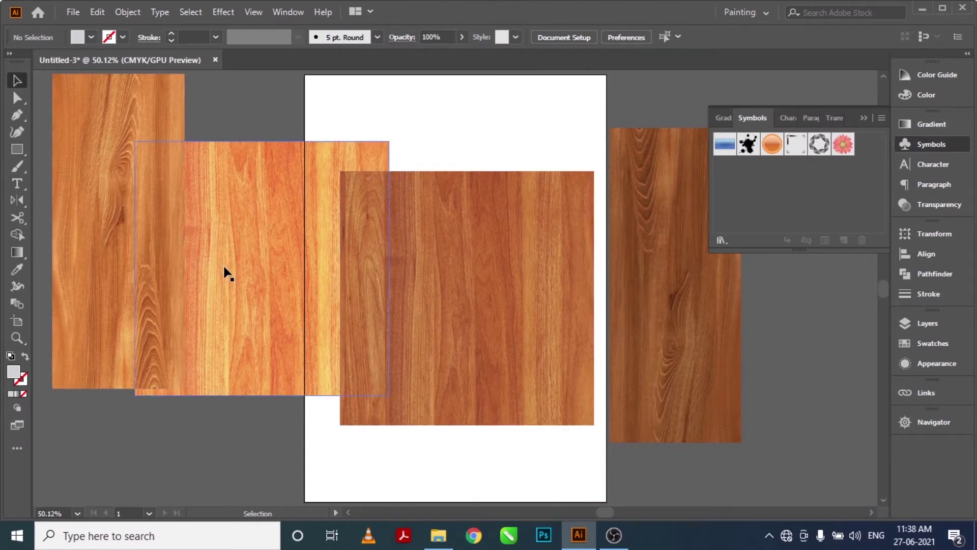
mouse_move(265, 248)
mouse_down()
mouse_move(683, 191)
mouse_move(746, 194)
mouse_up()
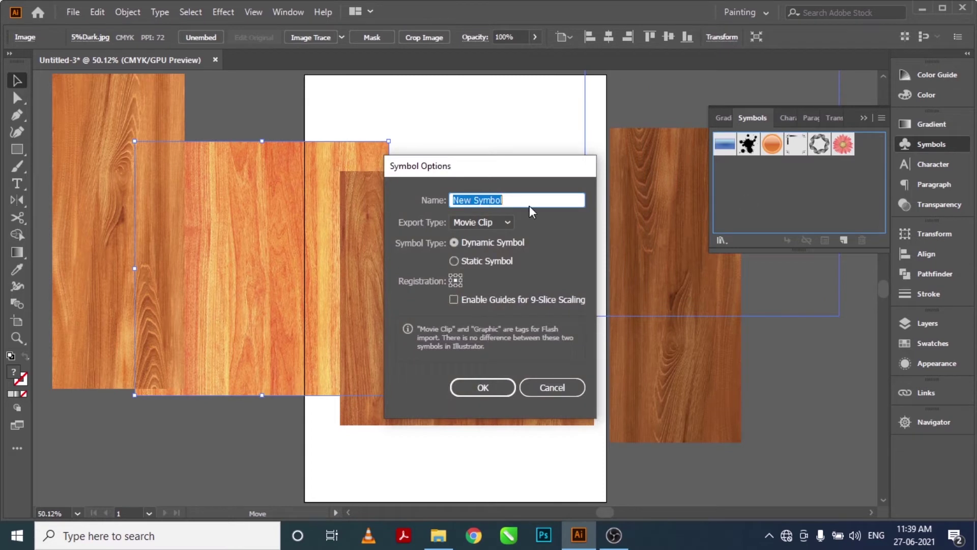
text(1)
key(Return)
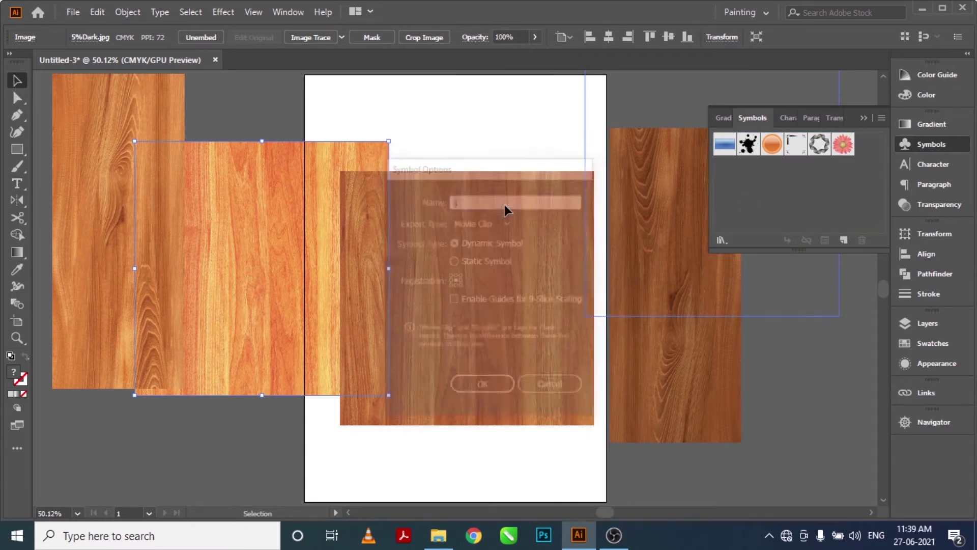
key(Delete)
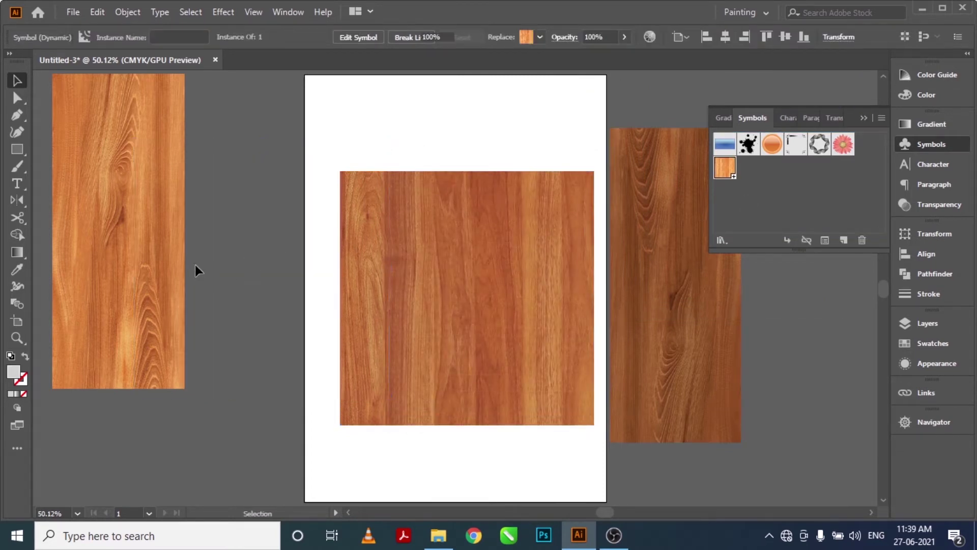
Save the left and centre wood images as symbols 2 and 3, removing both from the canvas.
drag(151, 254, 782, 198)
text(2)
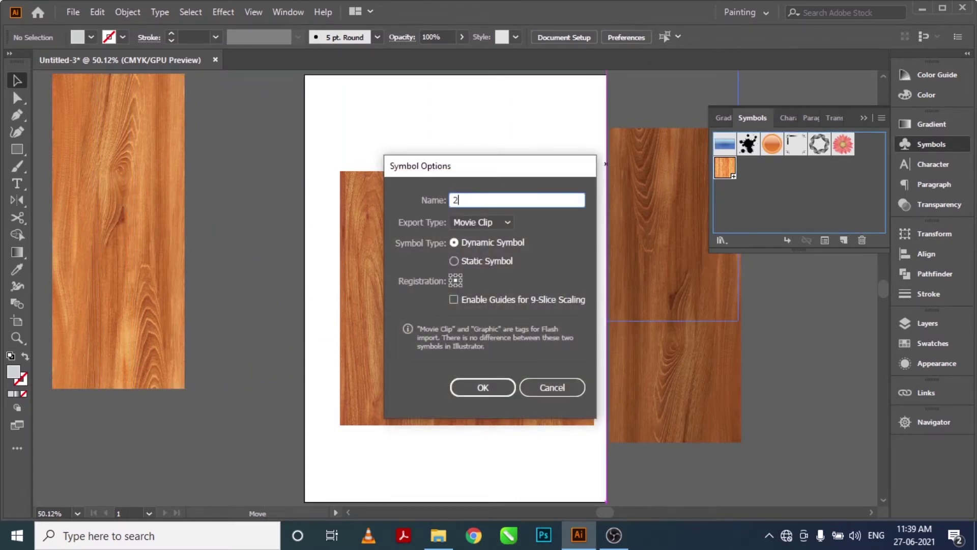
key(Return)
key(Delete)
drag(407, 264, 770, 206)
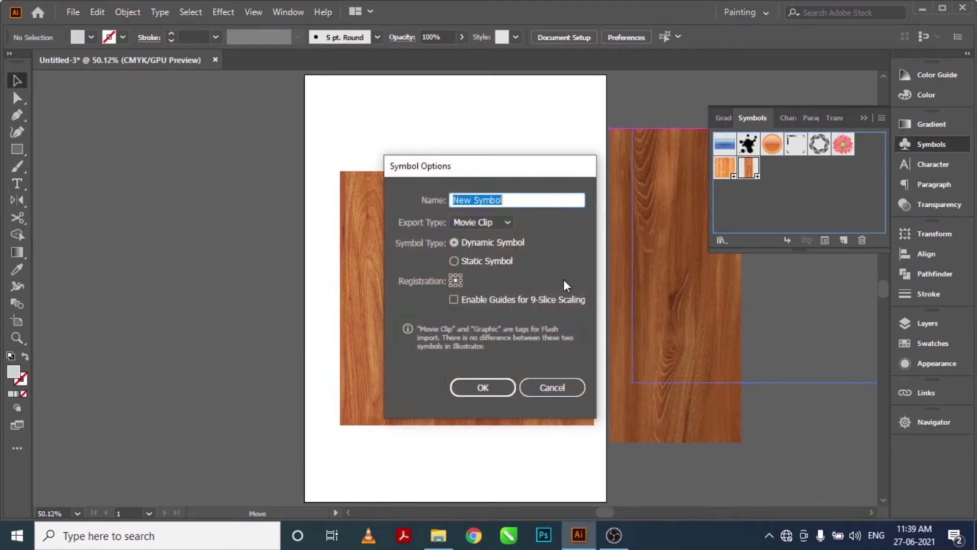
text(3)
key(Return)
key(Delete)
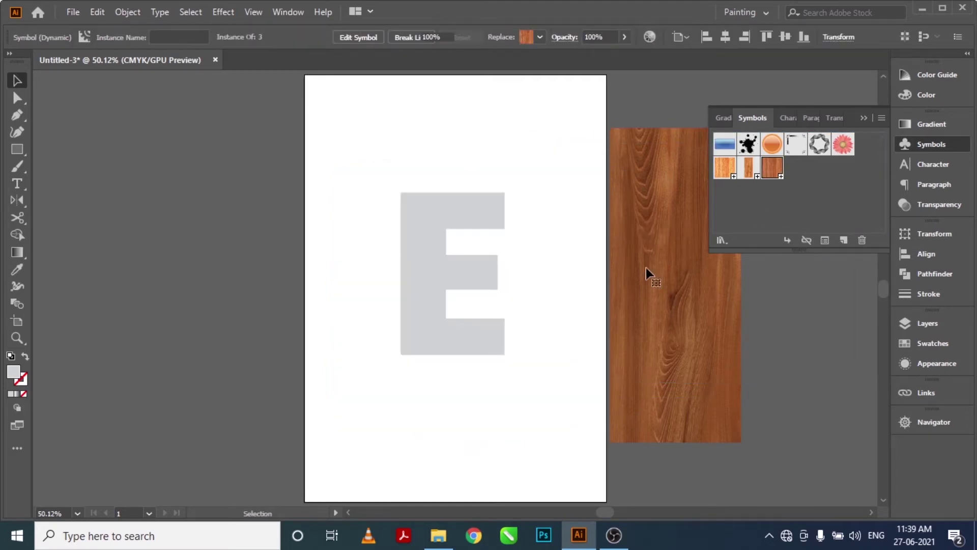
Save the right wood image as symbol 4 and delete it from the canvas.
drag(644, 268, 802, 194)
text(4)
key(Return)
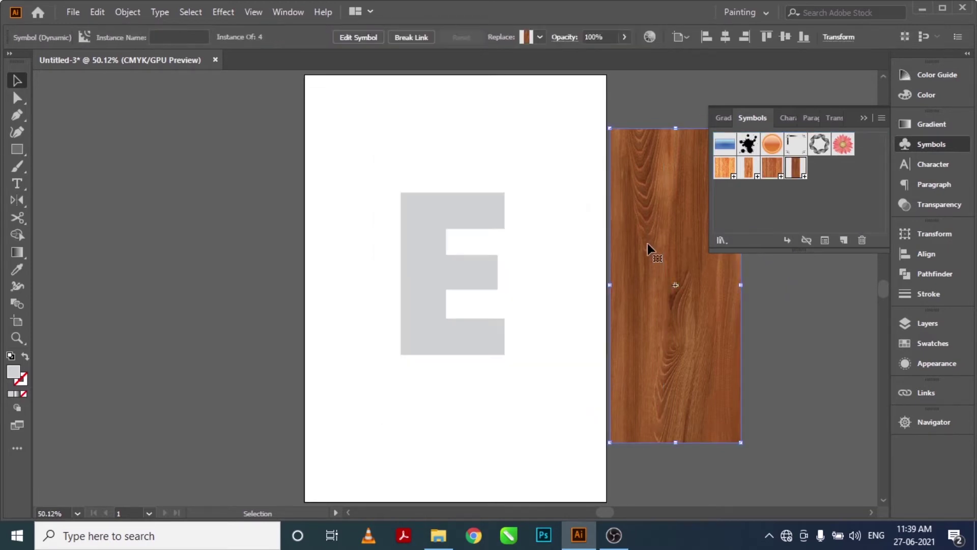
key(Delete)
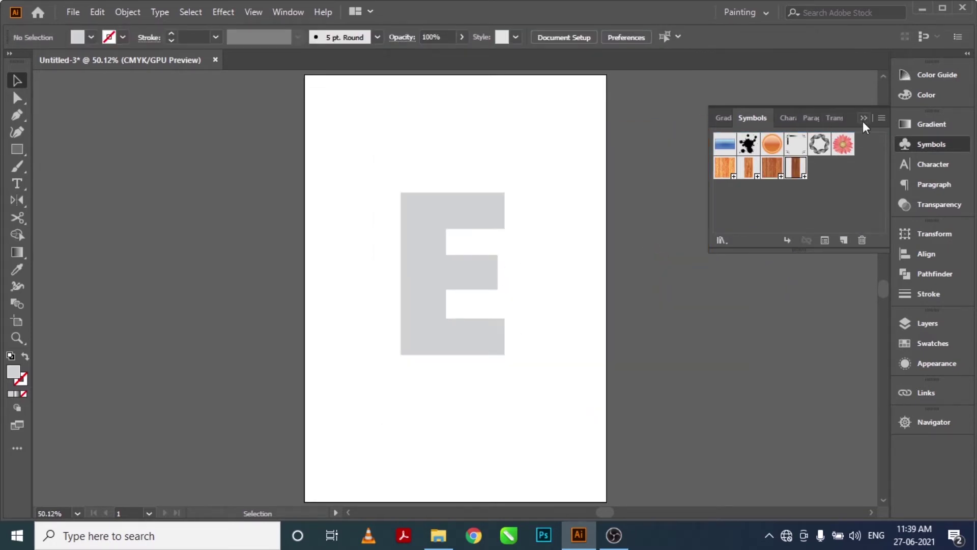
click(863, 120)
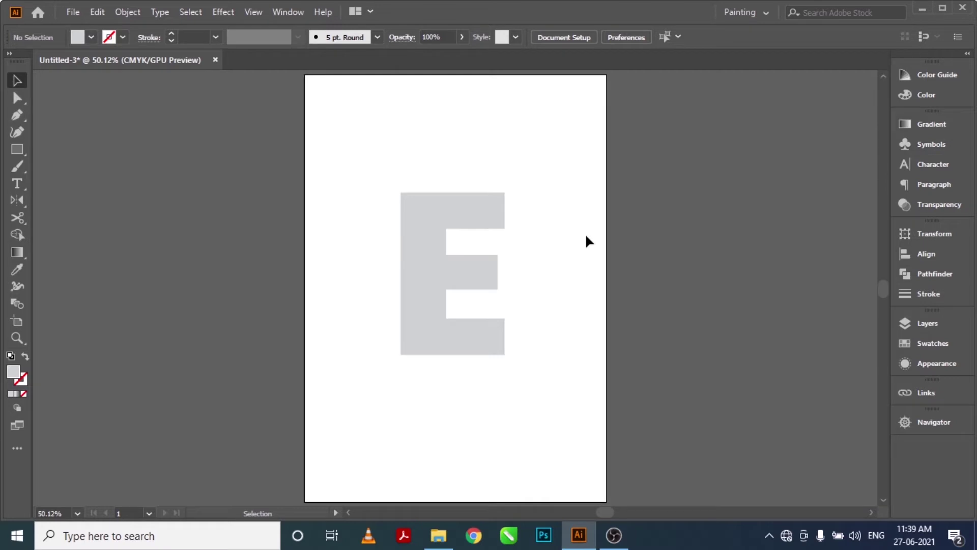
Alt-drag a spare copy of the grey E right of the artboard, then reselect the original.
click(441, 261)
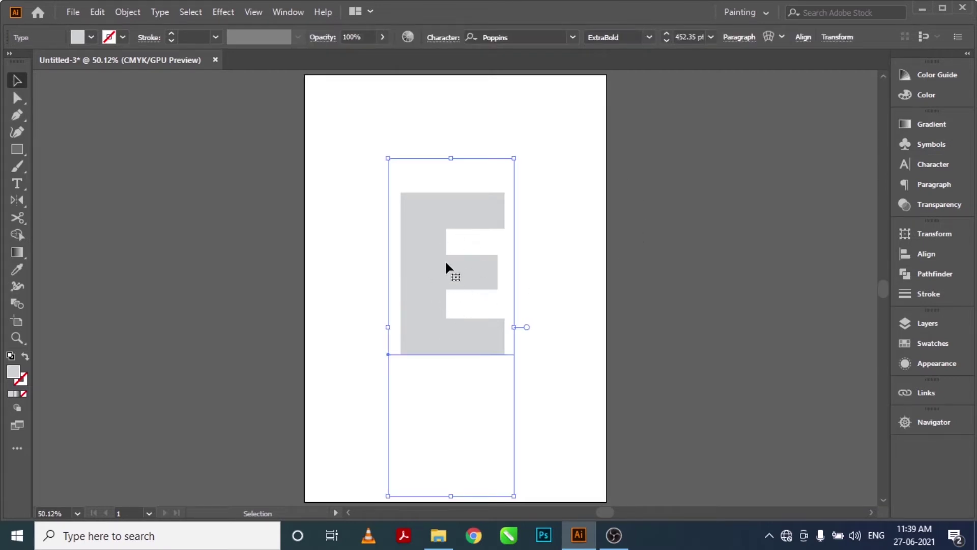
drag(438, 267, 723, 284)
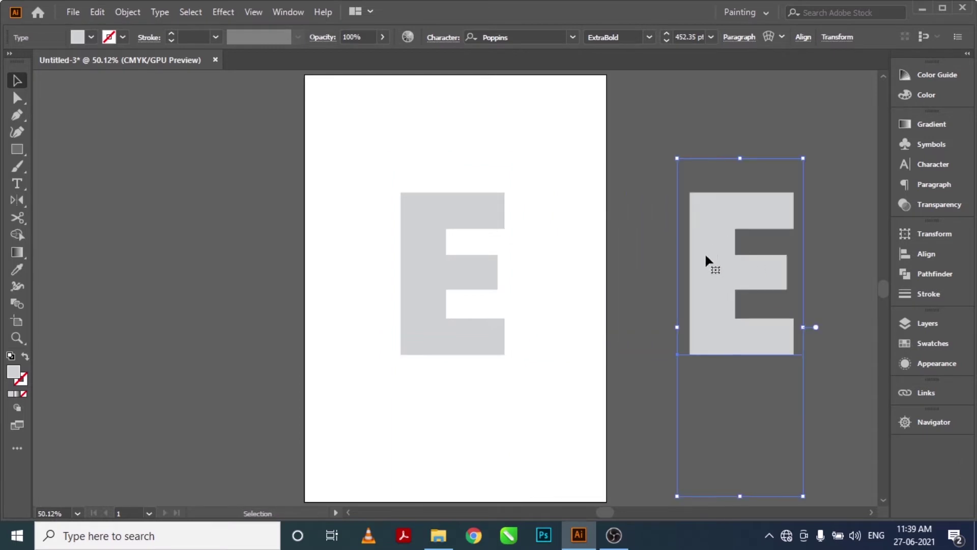
click(436, 269)
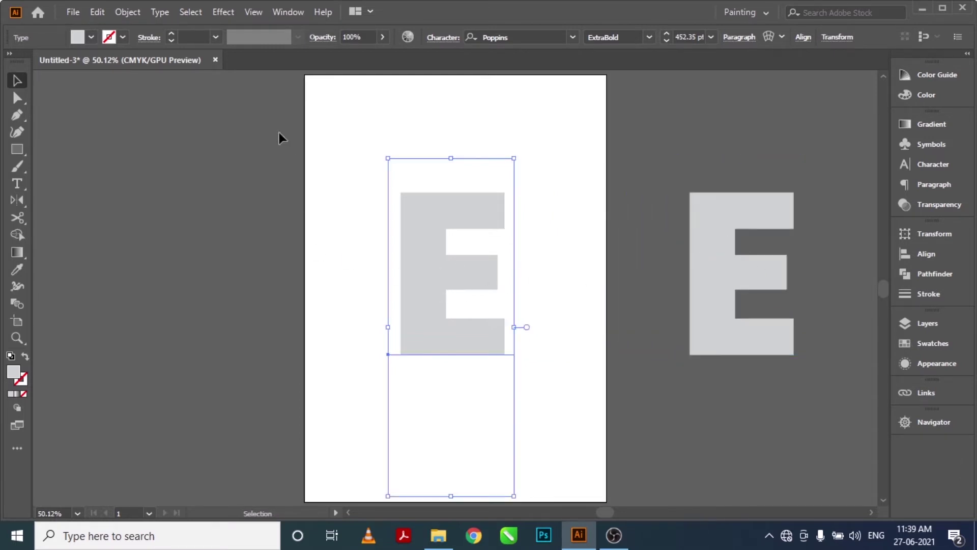
click(224, 13)
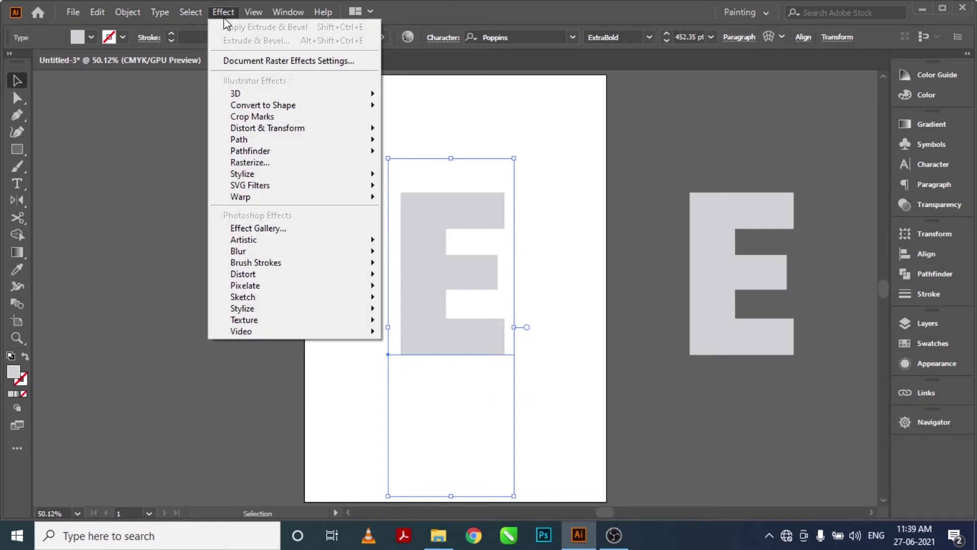
mouse_move(252, 93)
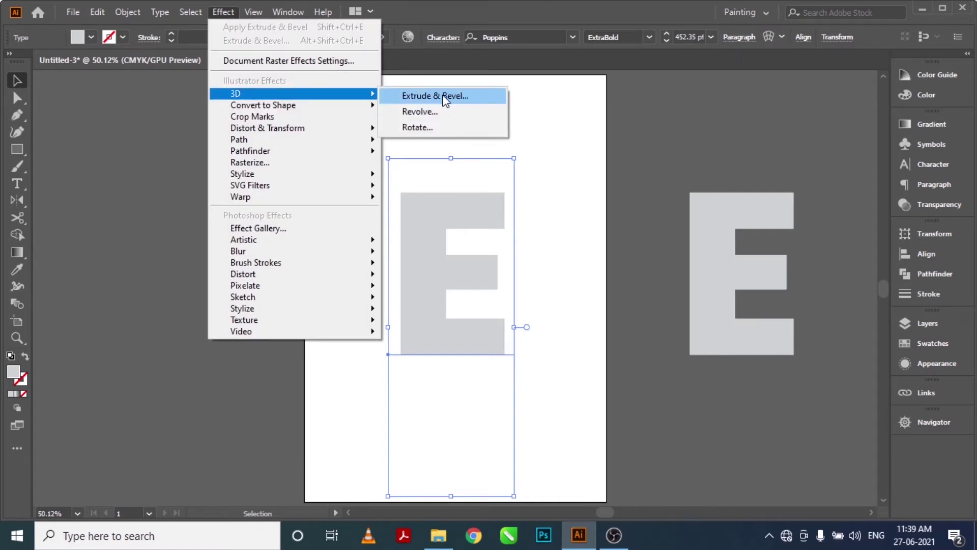
Preview Extrude & Bevel on the E, trying Off-Axis positions before settling on Isometric Top.
click(445, 97)
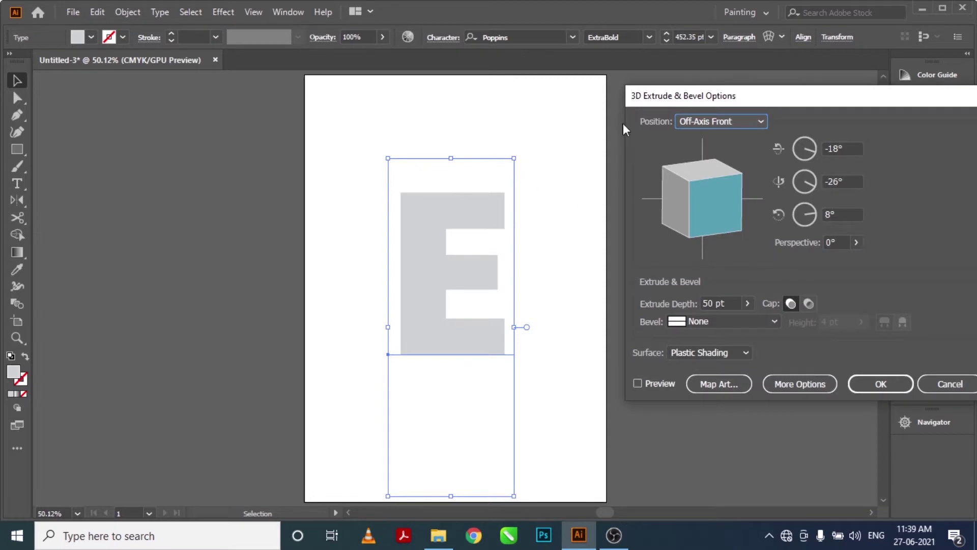
drag(718, 100, 697, 94)
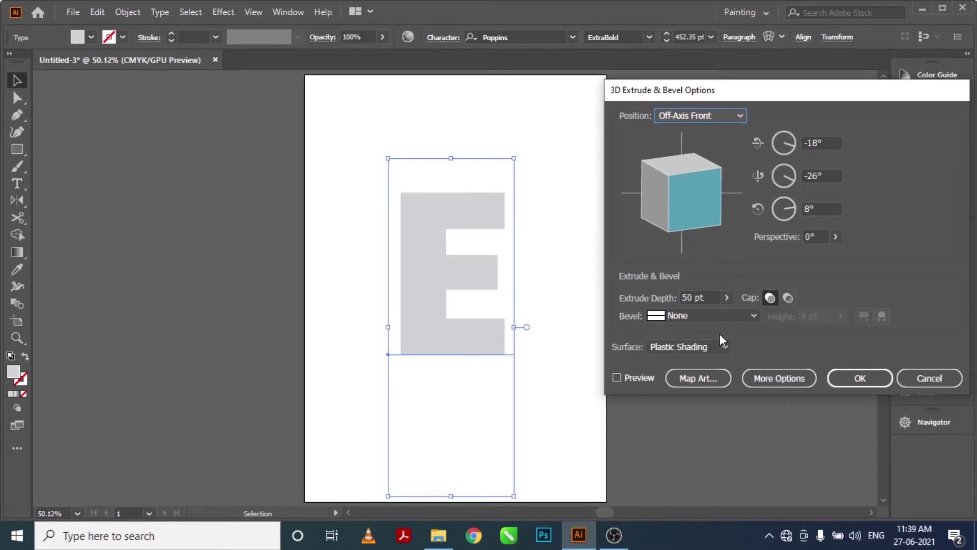
click(633, 379)
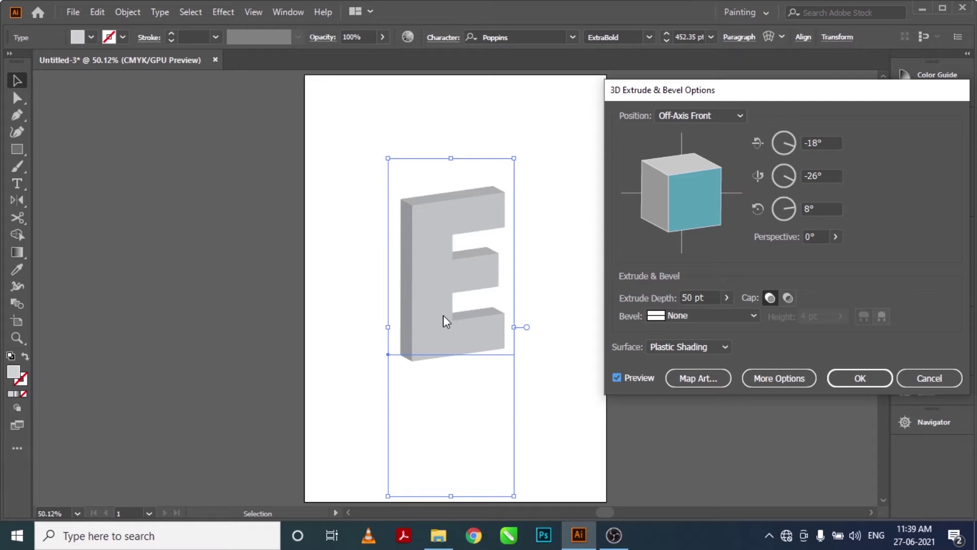
click(723, 116)
click(710, 277)
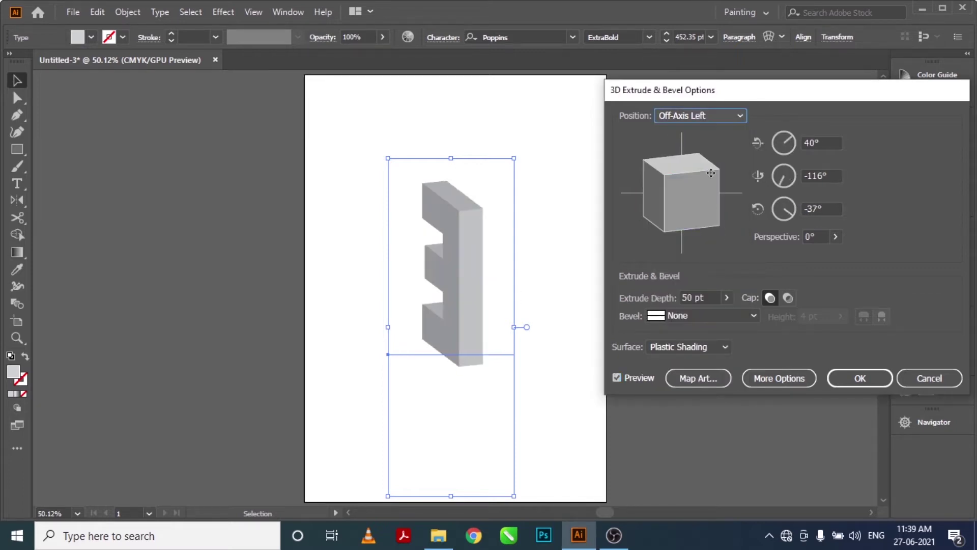
click(711, 115)
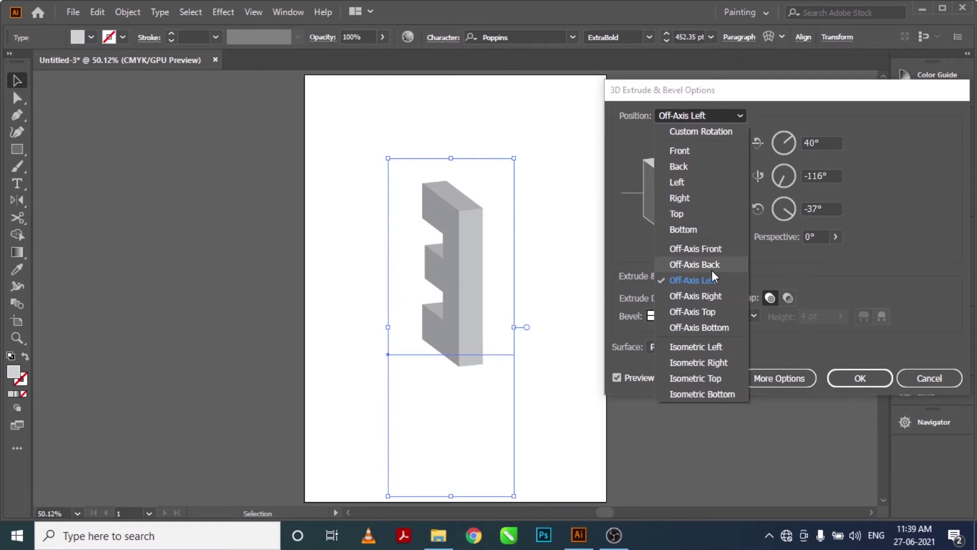
click(711, 312)
click(716, 117)
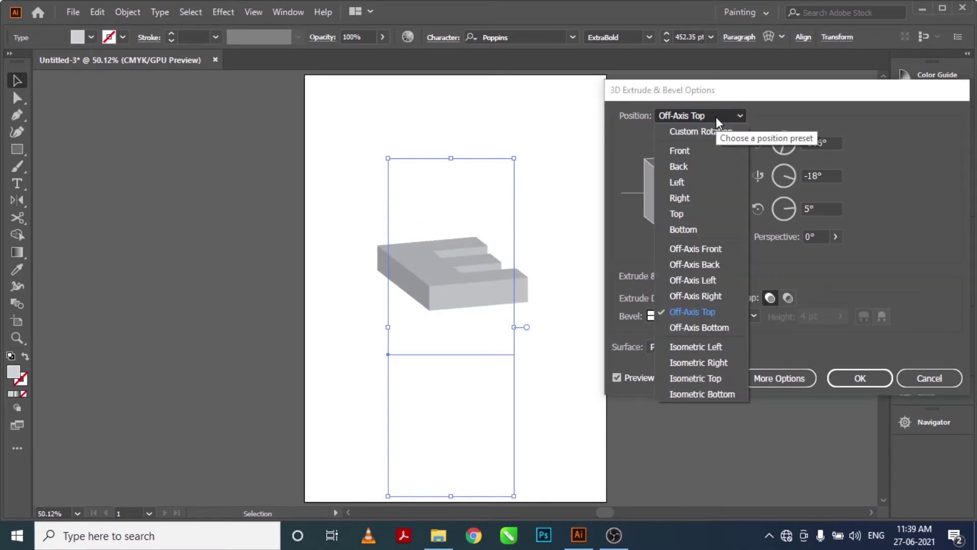
click(719, 381)
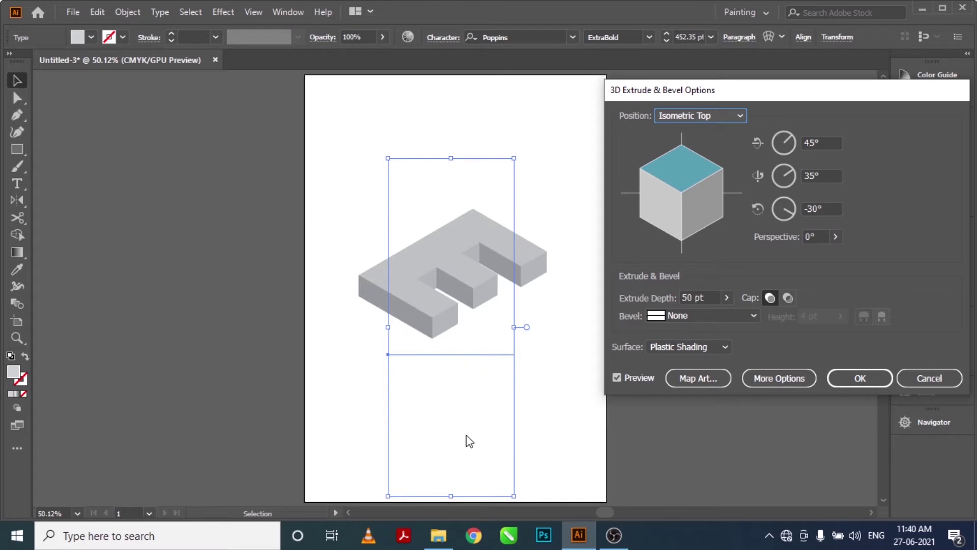
Set the extrusion depth to 300 pt after trying 400 pt.
click(706, 296)
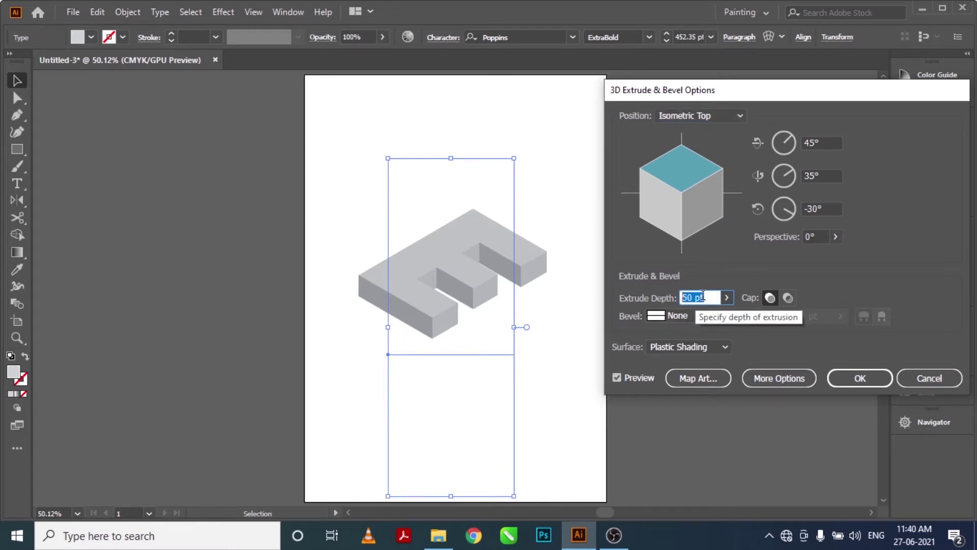
text(400)
key(Tab)
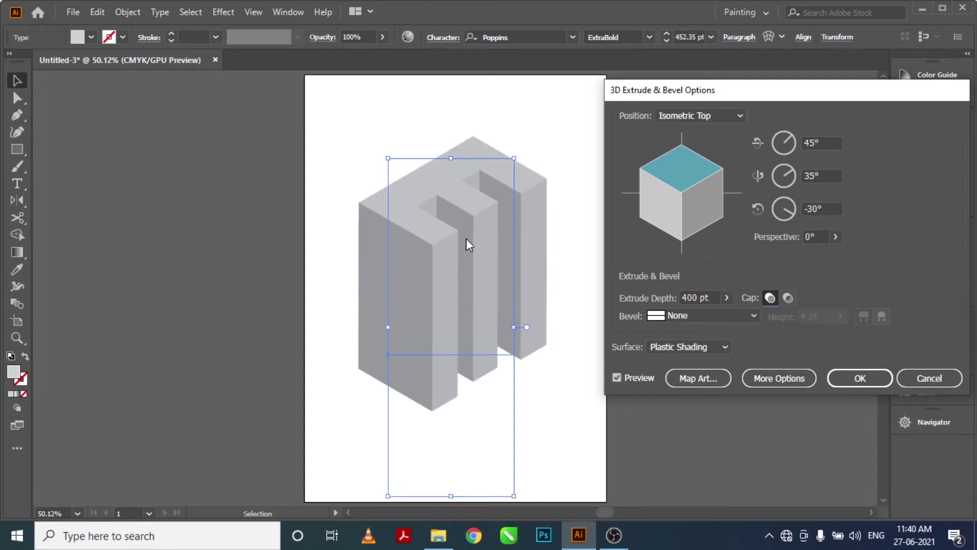
click(682, 299)
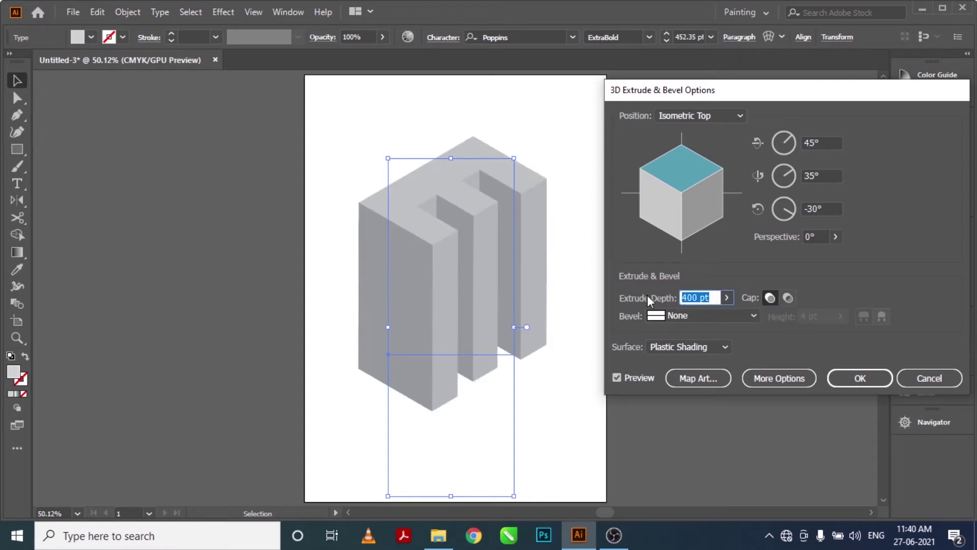
text(300)
key(Tab)
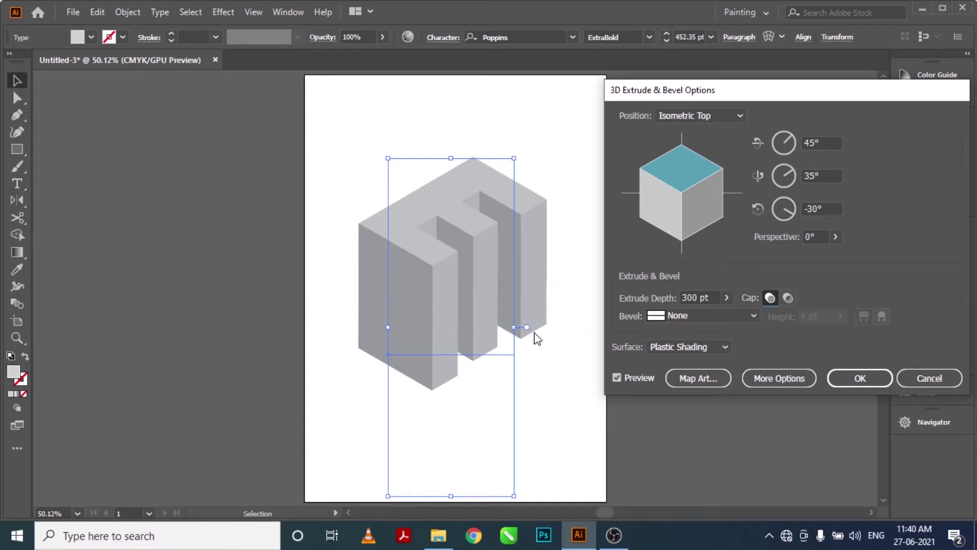
click(694, 381)
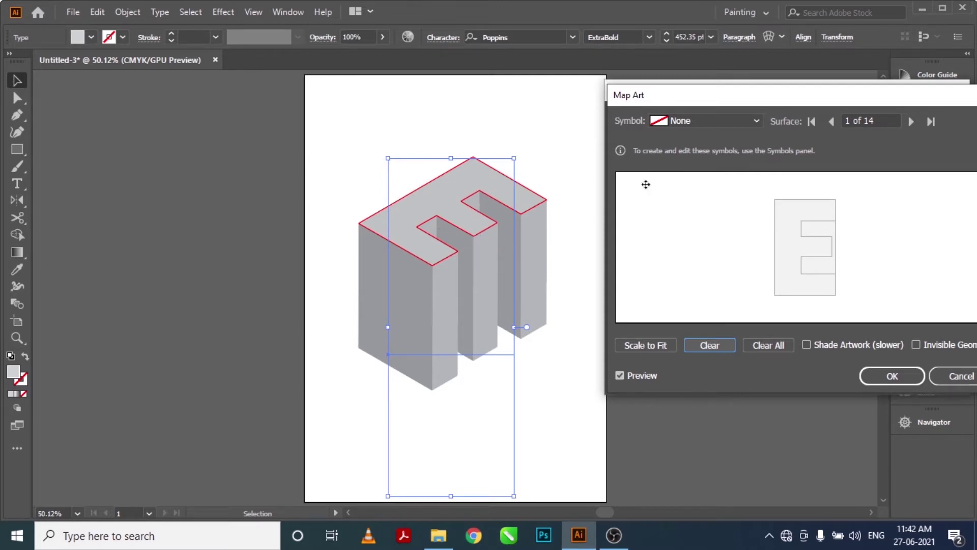
Try wood symbol 1 on the top surface, scale it to fit, then clear it.
click(700, 121)
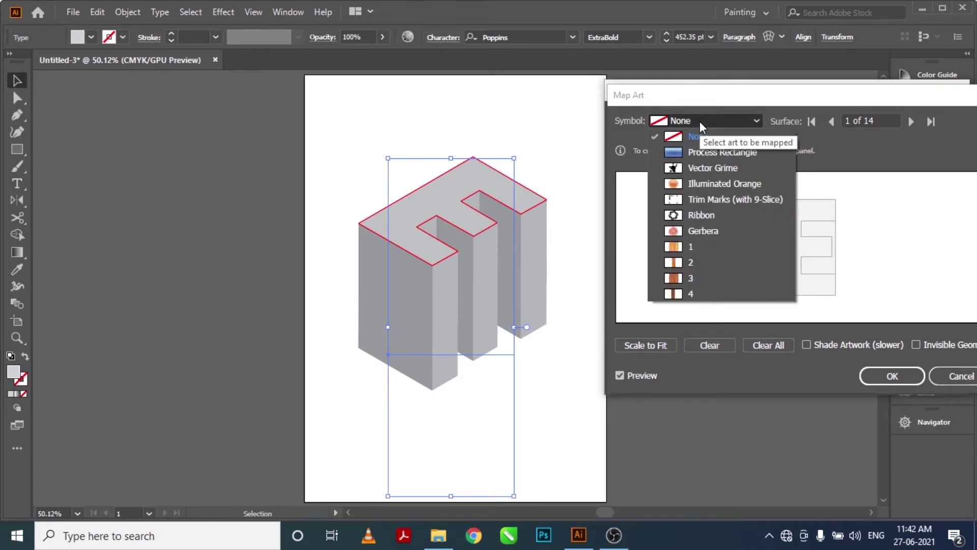
click(697, 247)
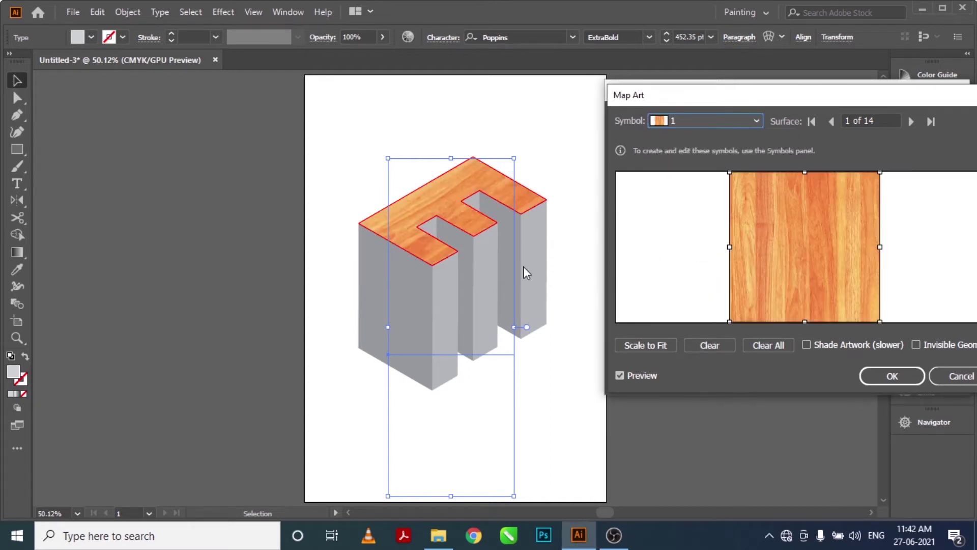
click(653, 342)
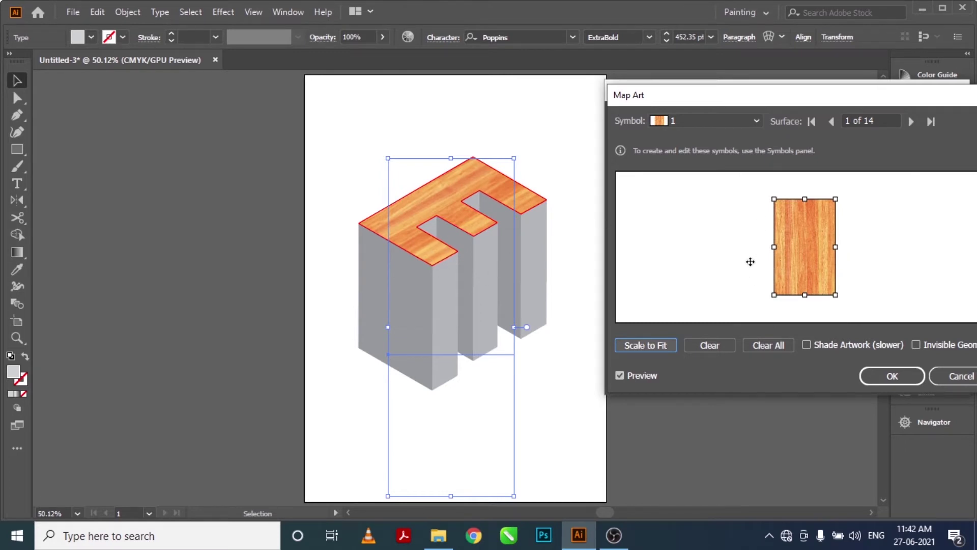
click(711, 346)
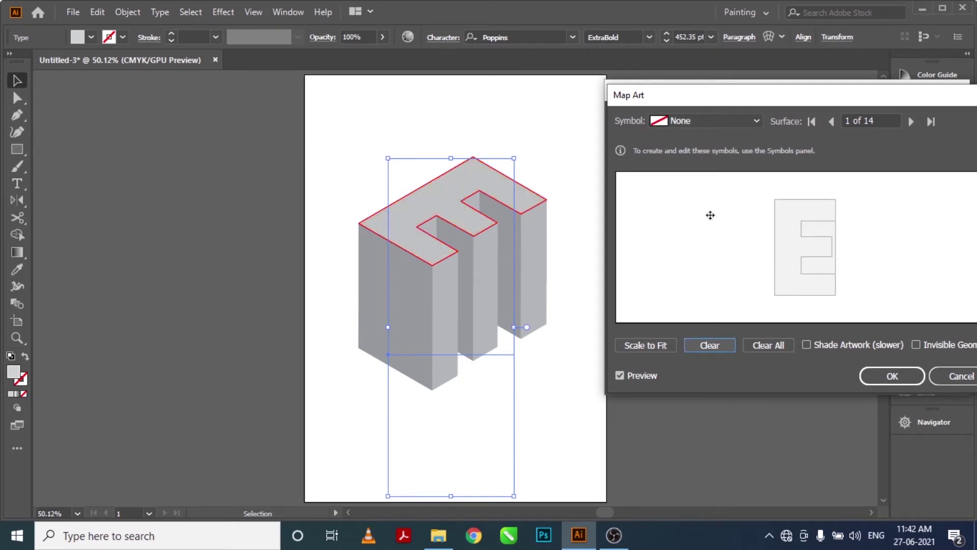
Map wood symbol 2 onto the top face and resize it across the face.
click(695, 122)
click(697, 263)
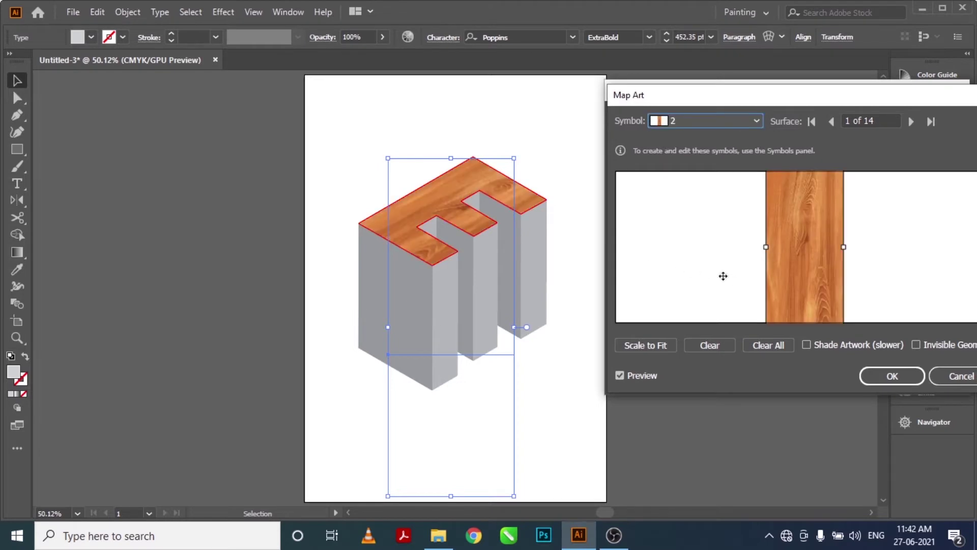
mouse_move(844, 248)
mouse_down()
mouse_move(754, 251)
mouse_move(852, 249)
mouse_up()
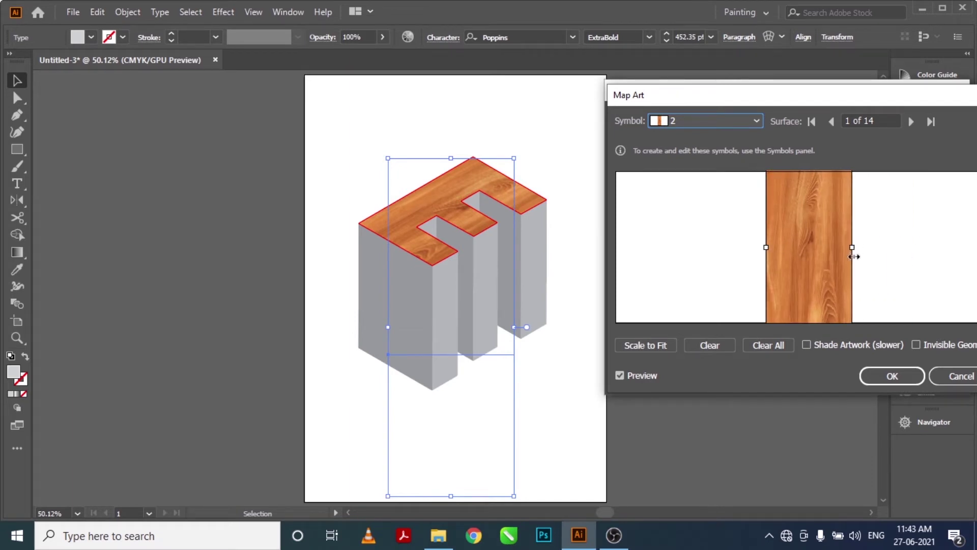
drag(853, 248, 759, 249)
mouse_move(723, 173)
mouse_down()
mouse_move(726, 215)
mouse_move(975, 189)
mouse_up()
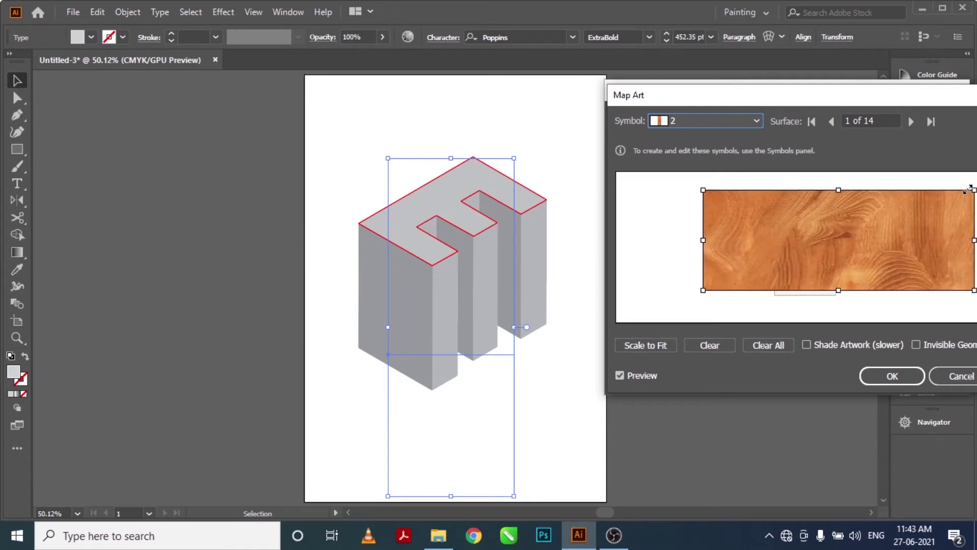
drag(705, 294, 630, 299)
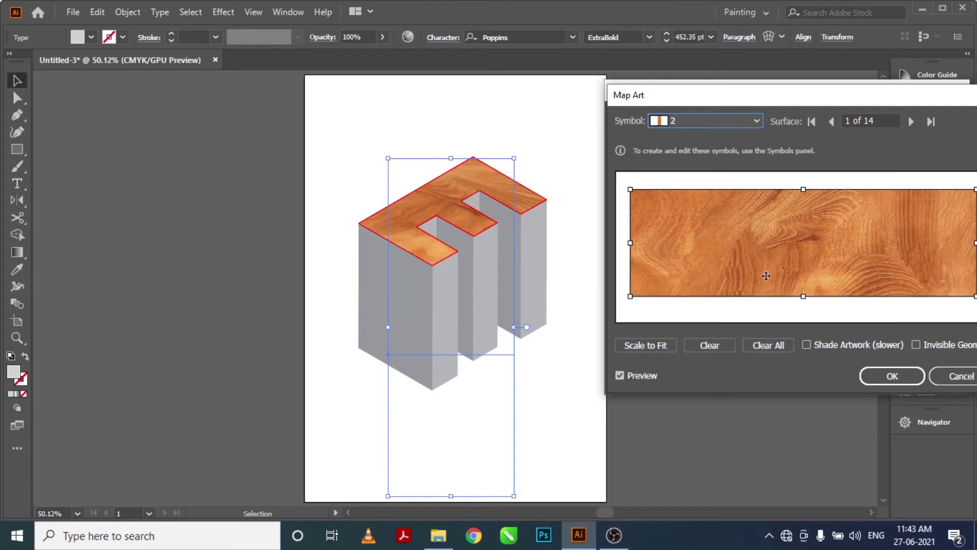
Clear the stretched texture and reapply symbol 2 to the top face.
click(694, 346)
click(684, 120)
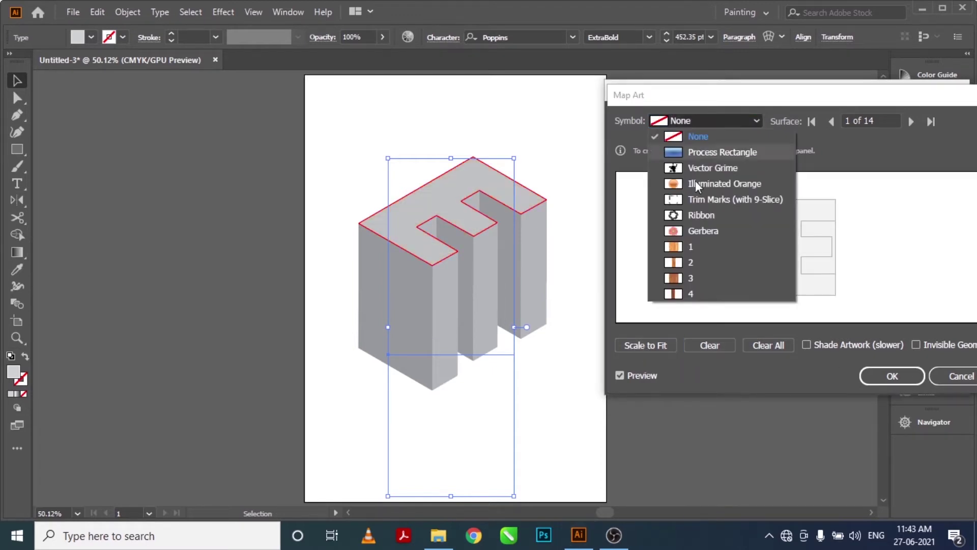
key(Escape)
key(Down)
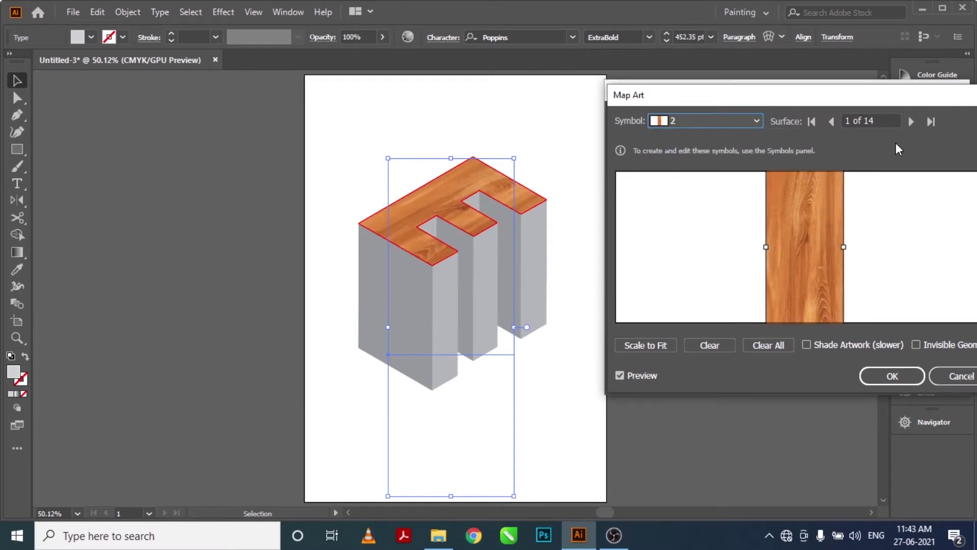
click(911, 122)
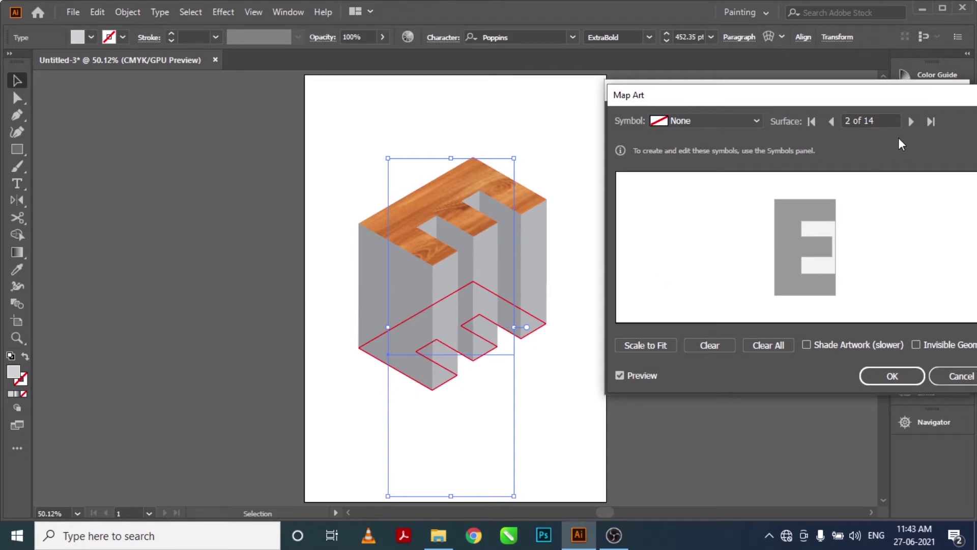
Map wood texture 3 onto the right side face and position it over the face.
click(910, 122)
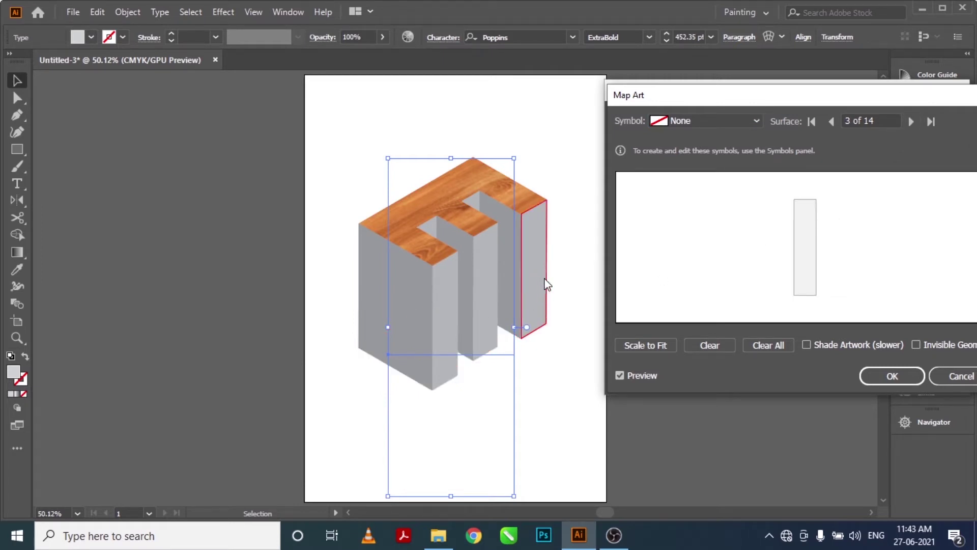
click(729, 120)
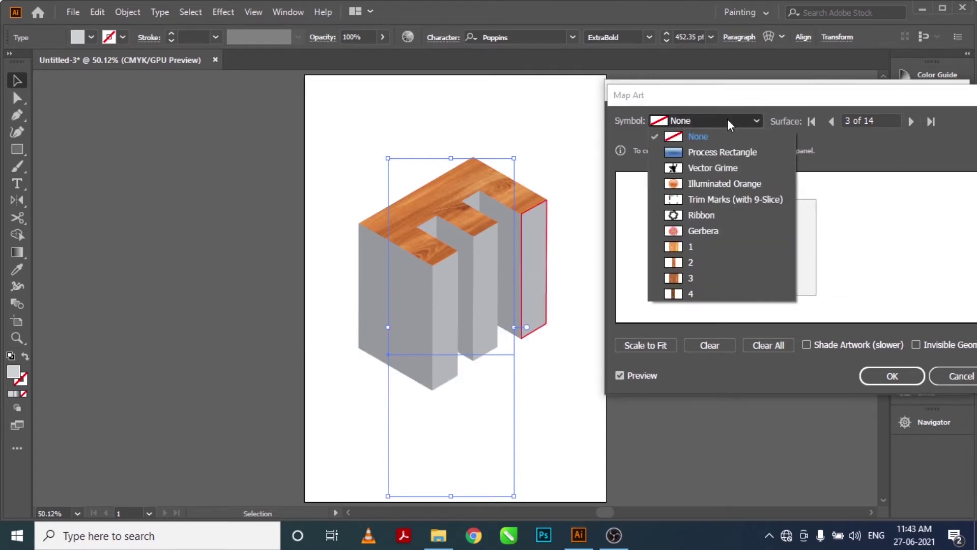
click(708, 279)
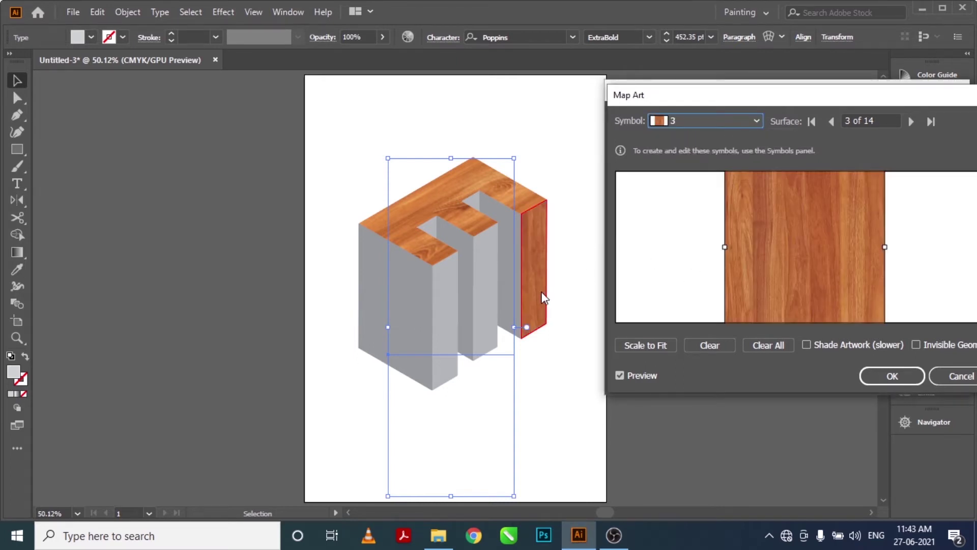
mouse_move(822, 290)
mouse_down()
mouse_move(767, 256)
mouse_move(802, 228)
mouse_up()
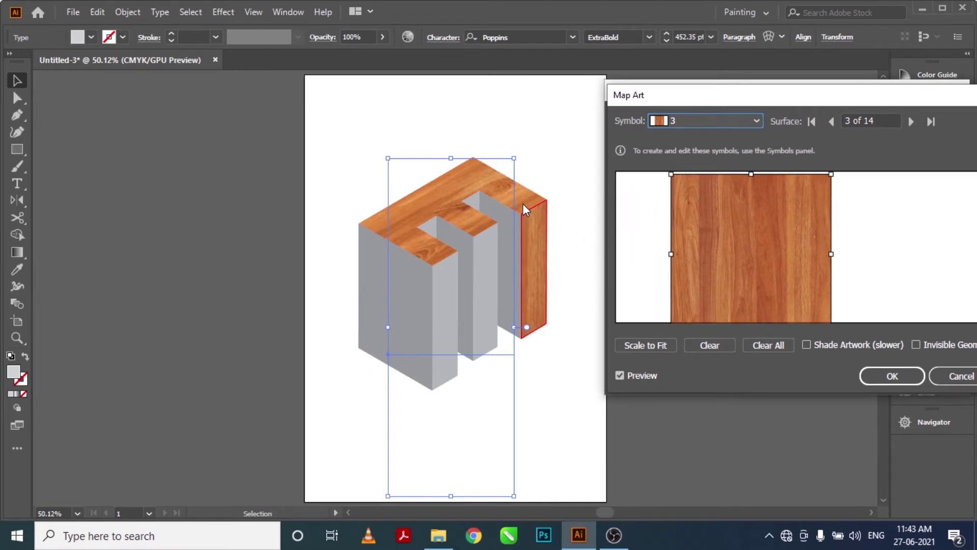
Map wood texture 4 onto the inner face and shift it to cover the face.
click(910, 122)
click(717, 124)
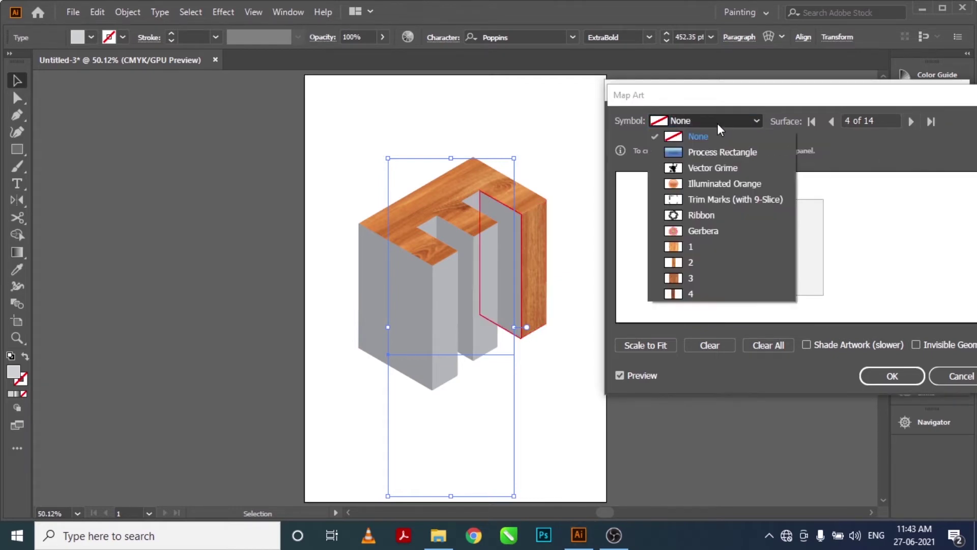
click(706, 292)
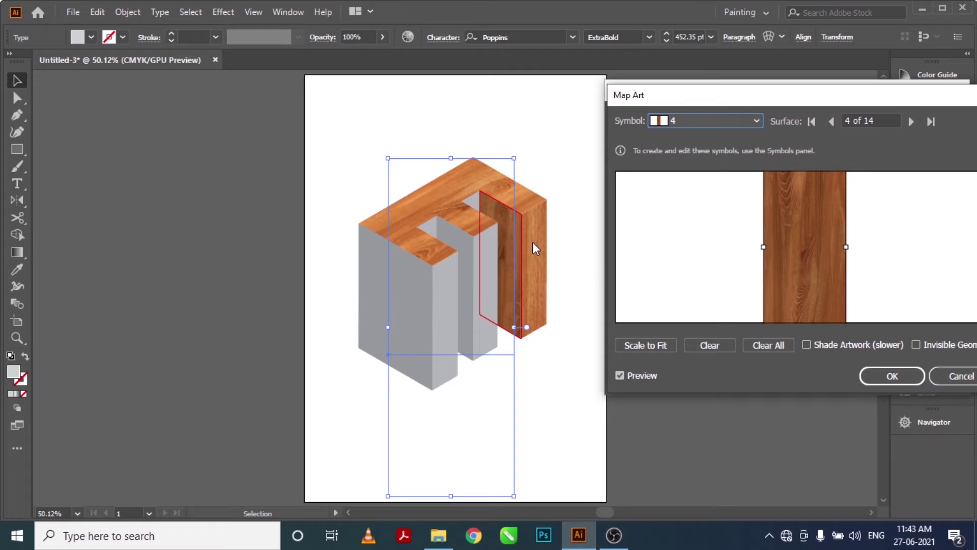
drag(793, 215, 773, 263)
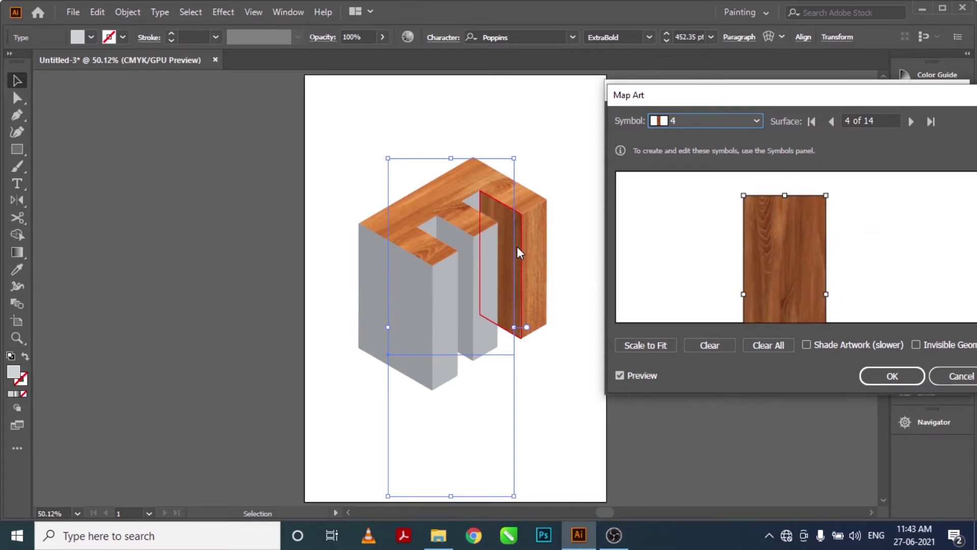
Map wood texture 1 onto the next face, resizing and moving it to fit.
click(910, 123)
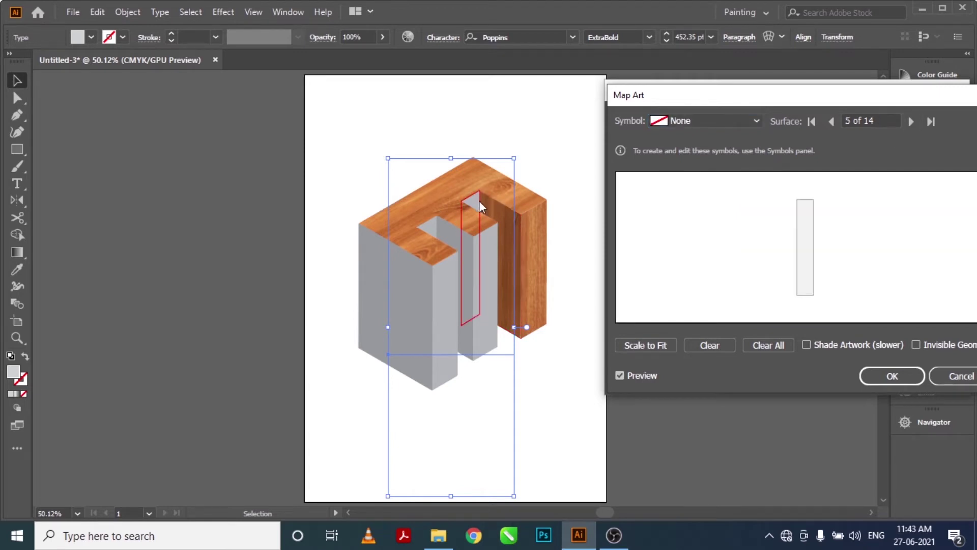
click(748, 127)
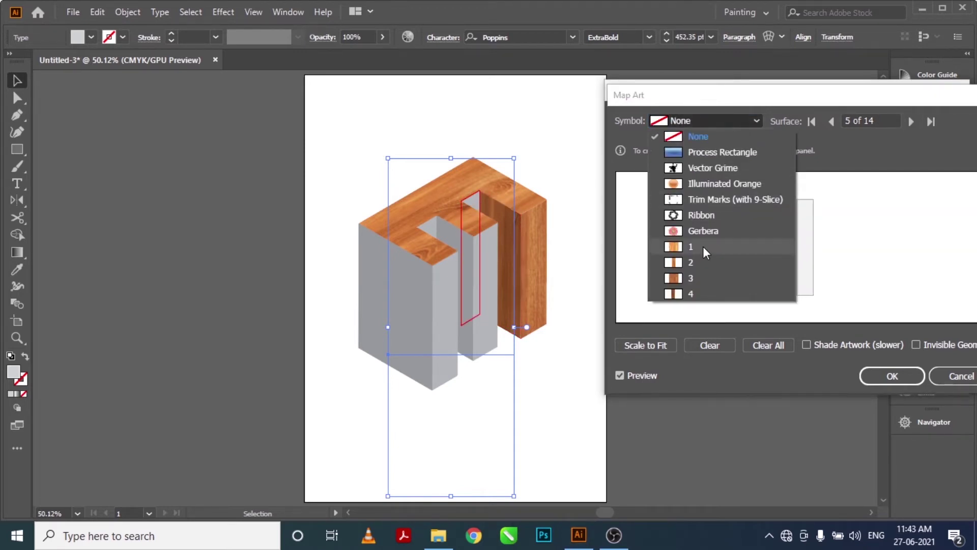
key(Escape)
key(Down)
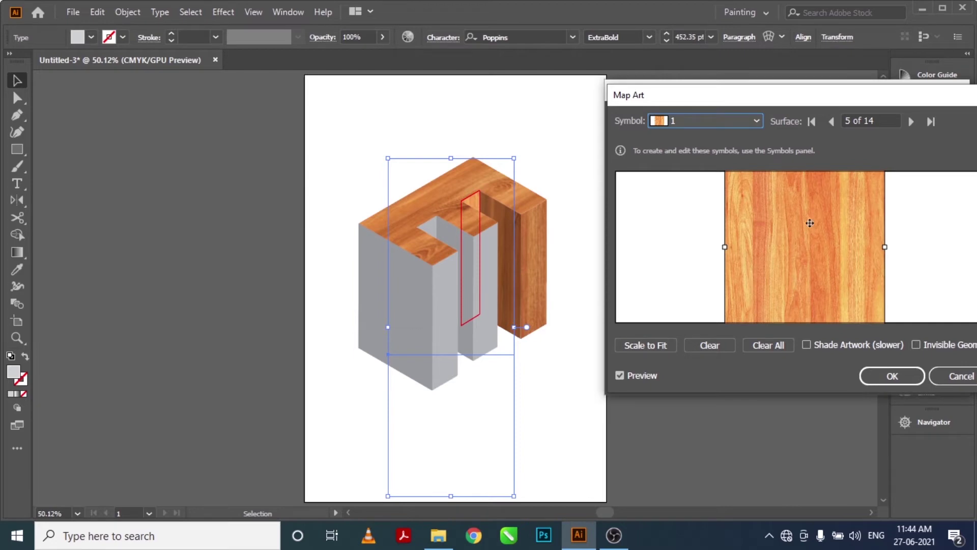
drag(885, 250, 798, 252)
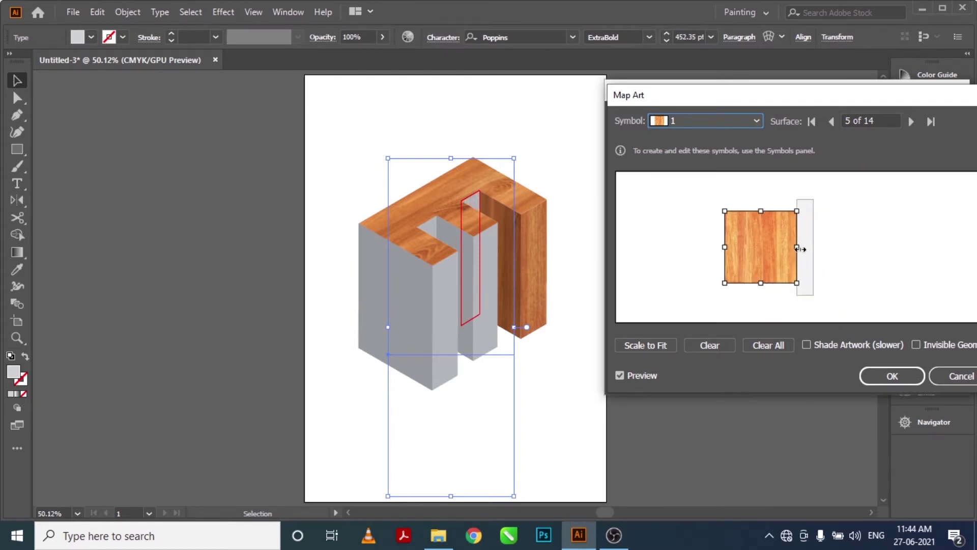
drag(798, 249, 828, 252)
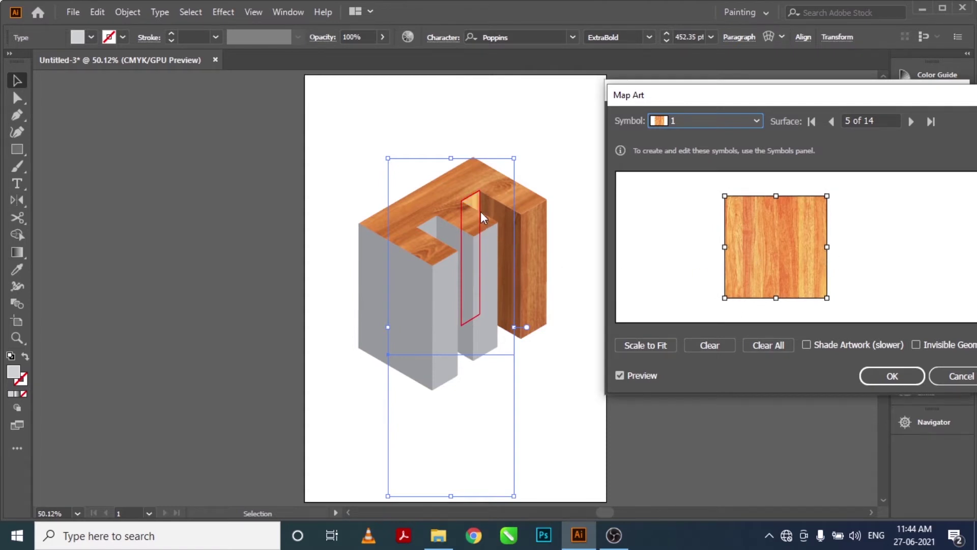
drag(800, 247, 854, 246)
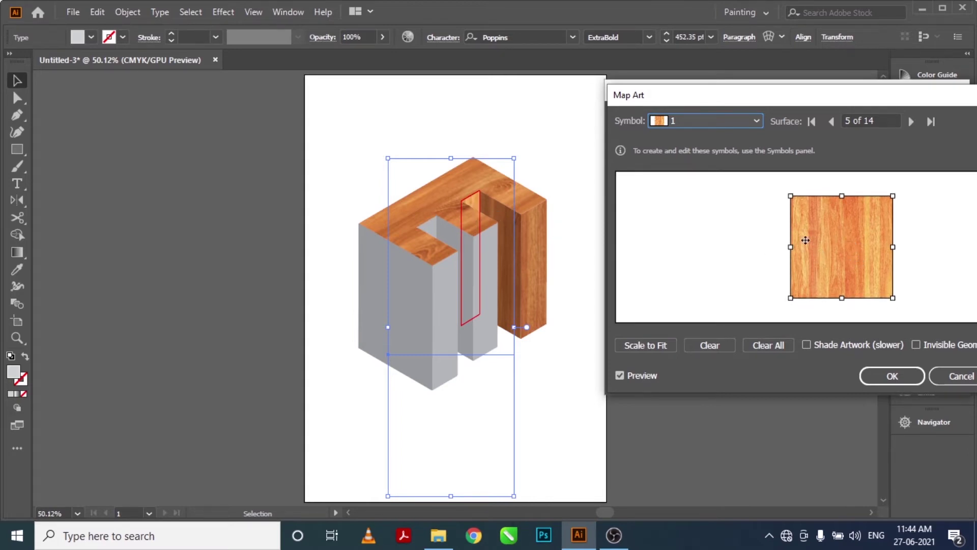
drag(896, 250, 901, 254)
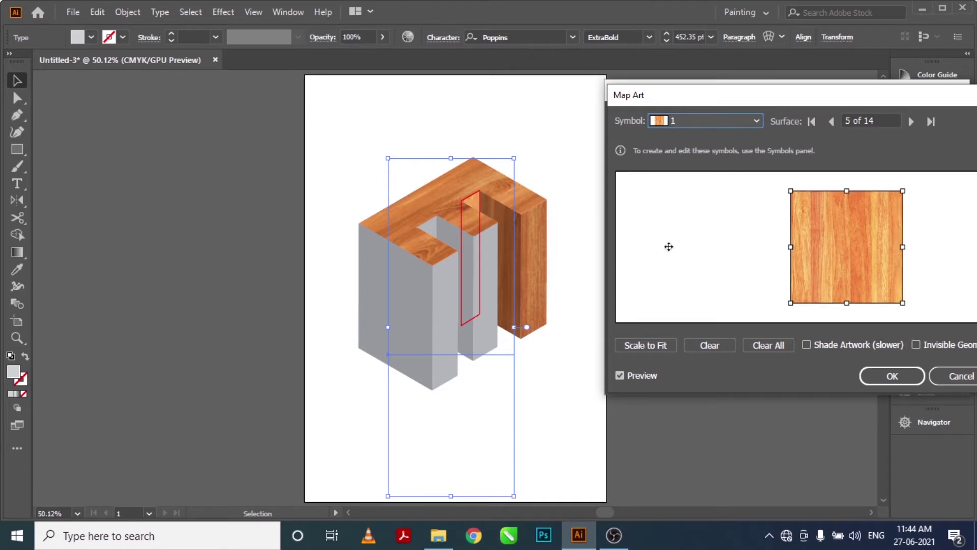
click(910, 124)
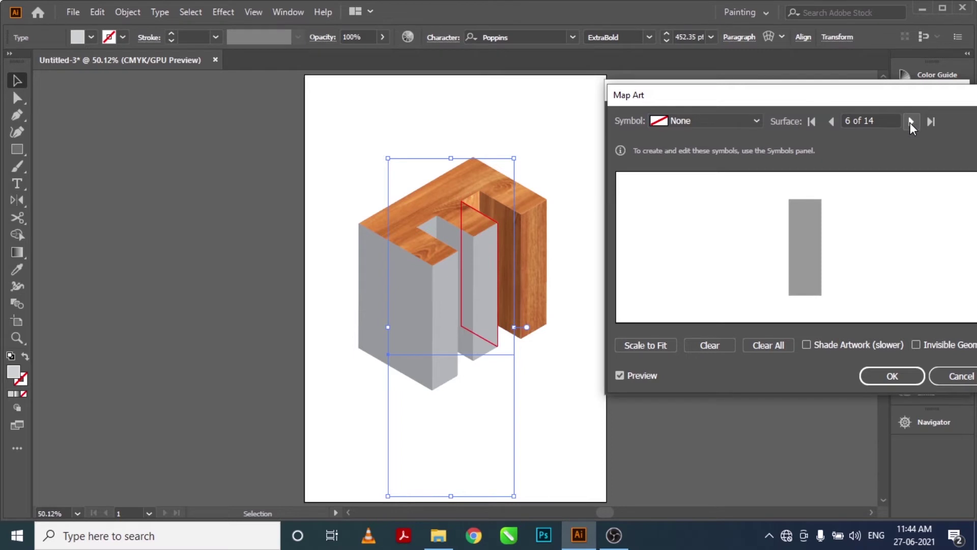
Map wood texture 3 onto the following face and drag it until it fits.
click(910, 123)
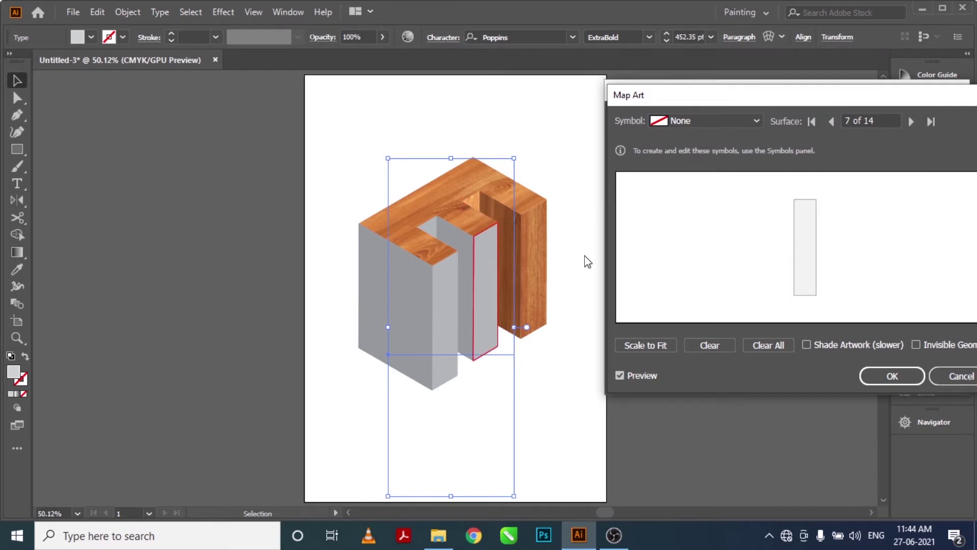
click(706, 123)
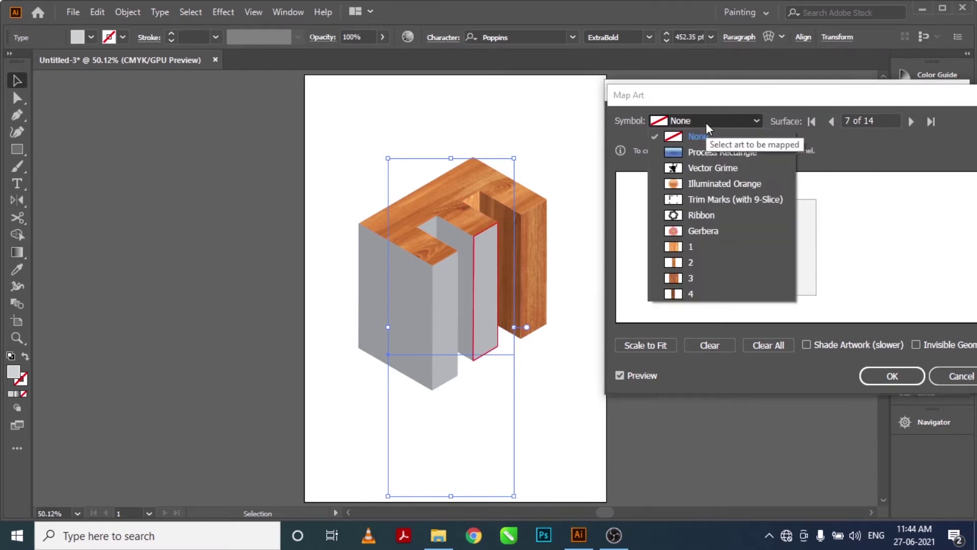
click(709, 278)
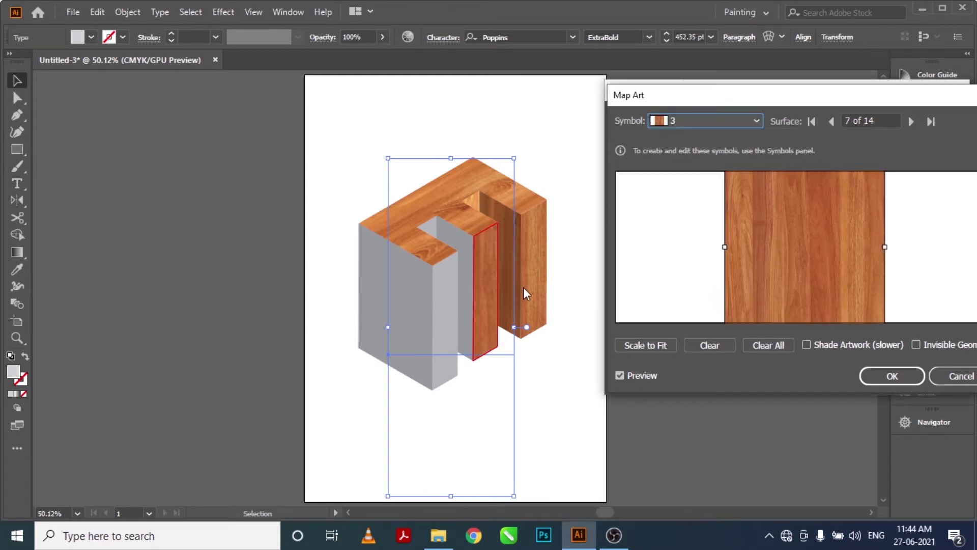
drag(767, 233, 827, 260)
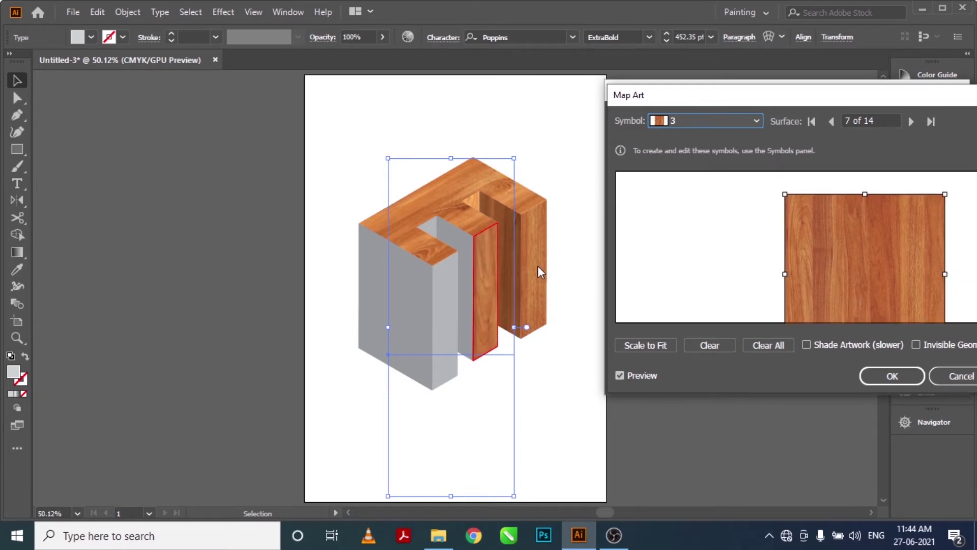
drag(847, 272, 740, 213)
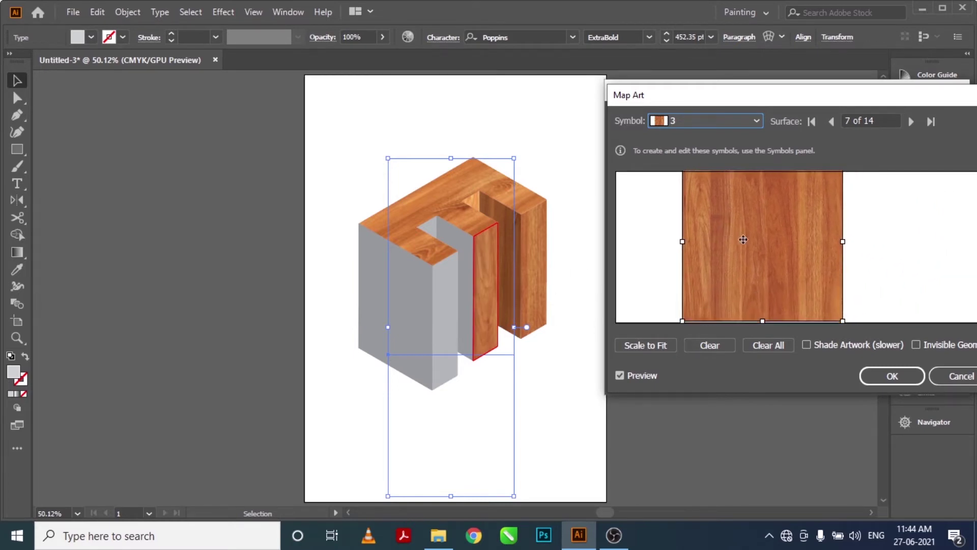
drag(740, 213, 739, 217)
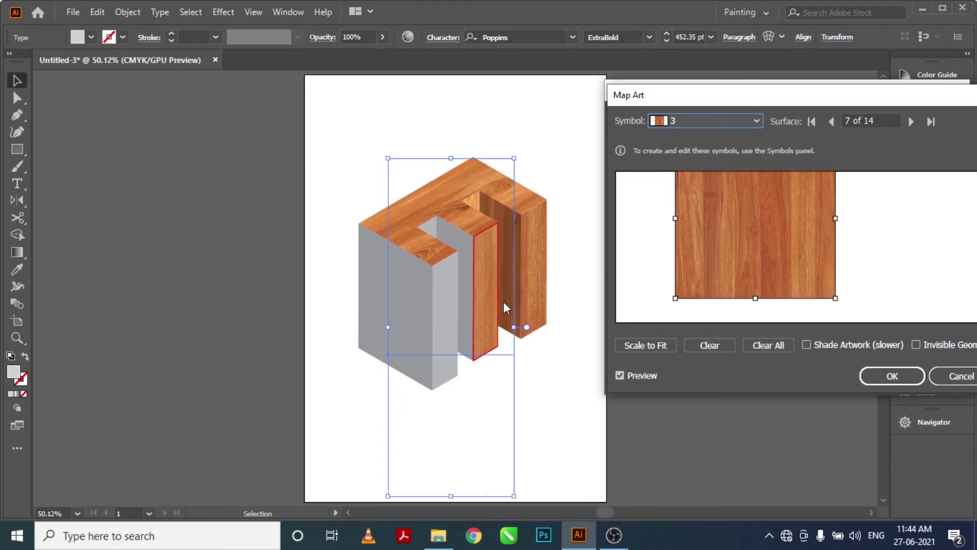
drag(761, 243, 835, 257)
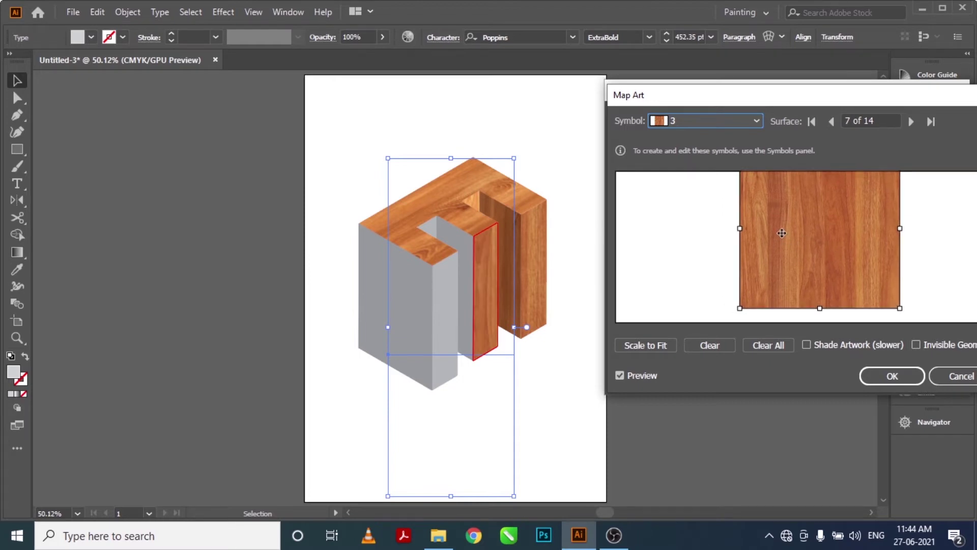
mouse_move(781, 231)
mouse_down()
mouse_move(784, 243)
mouse_move(746, 268)
mouse_up()
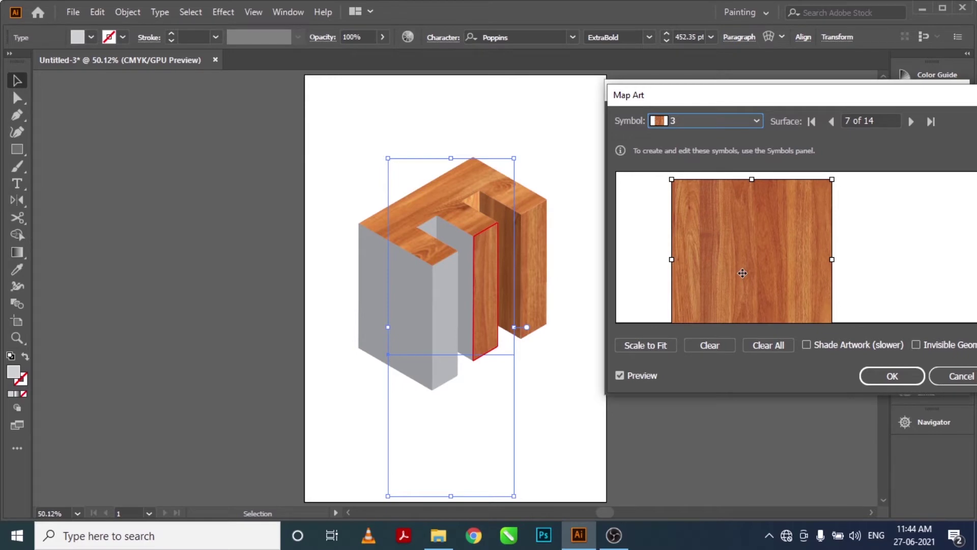
Apply wood symbol 4 to the next face, repositioning and shrinking it.
click(911, 126)
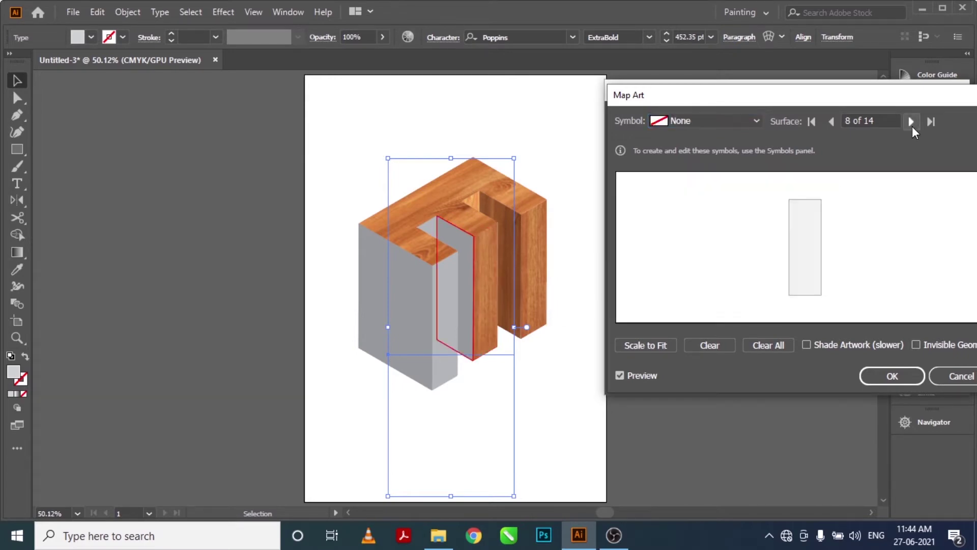
click(702, 121)
click(717, 289)
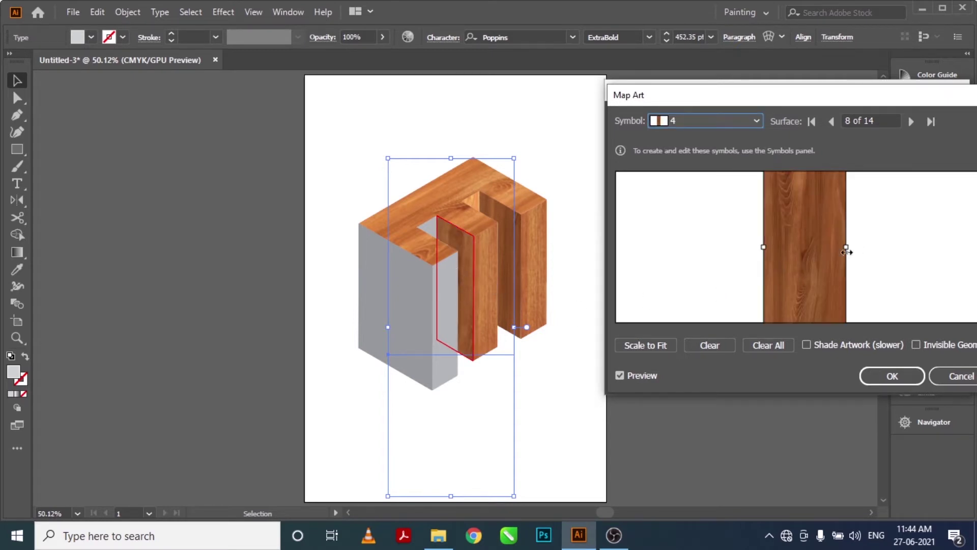
drag(823, 250, 847, 230)
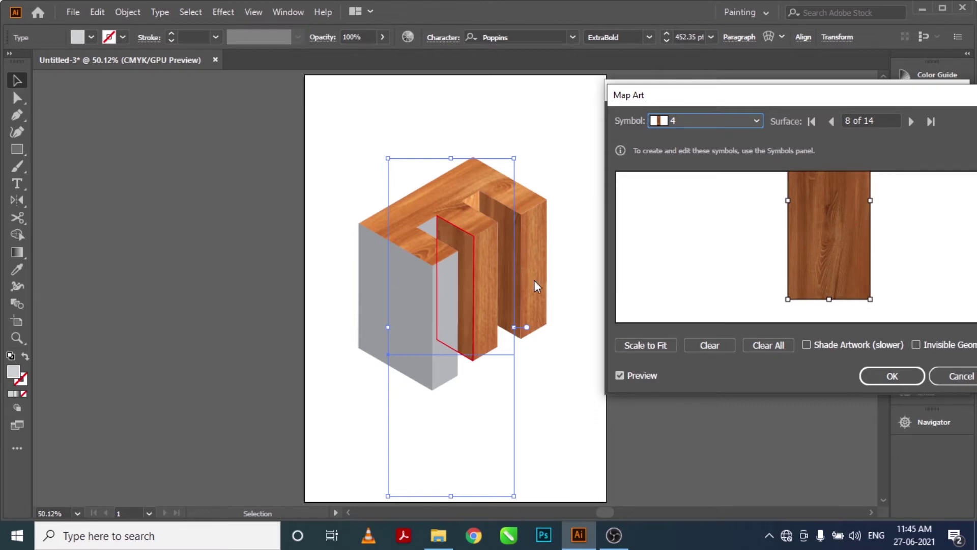
Apply wood symbol 1 to the next face, resizing and nudging it into place.
click(910, 122)
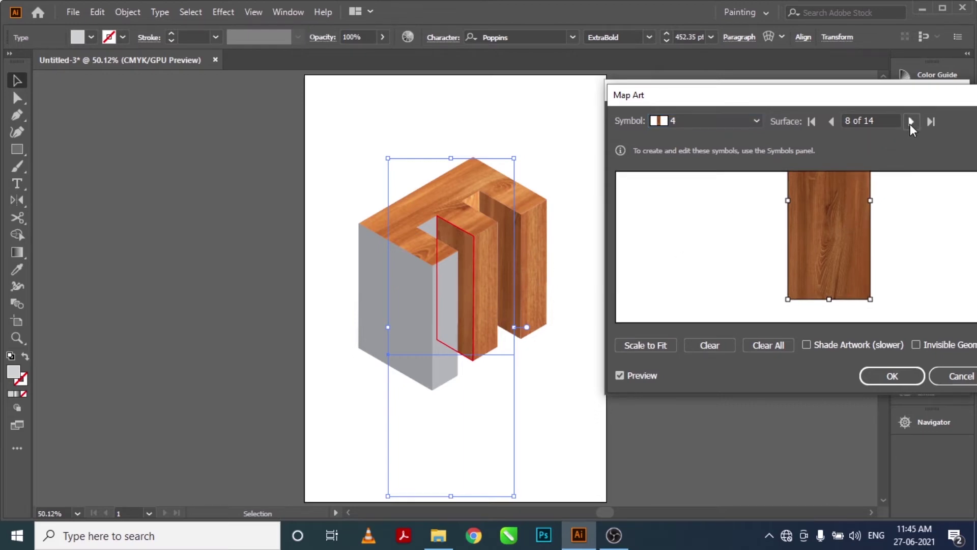
click(704, 121)
click(697, 246)
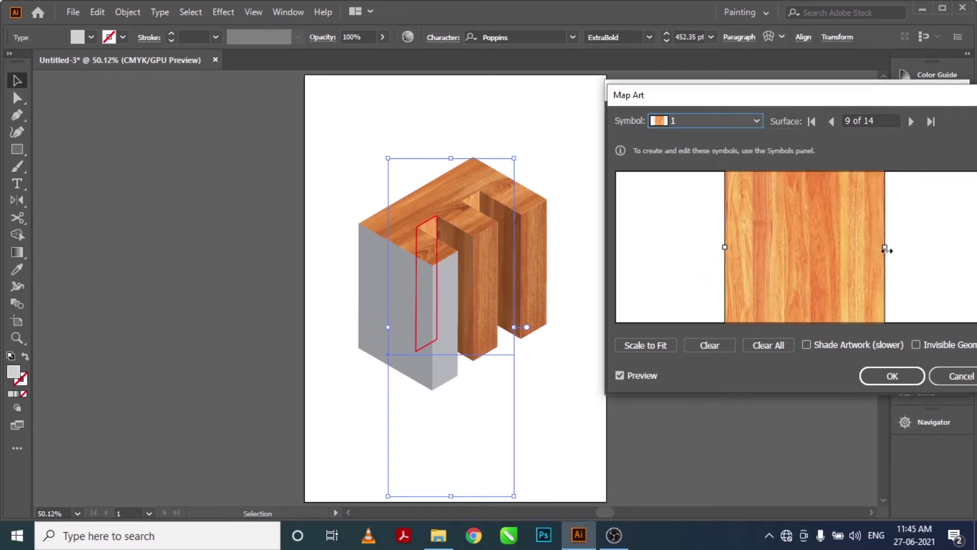
drag(886, 248, 833, 249)
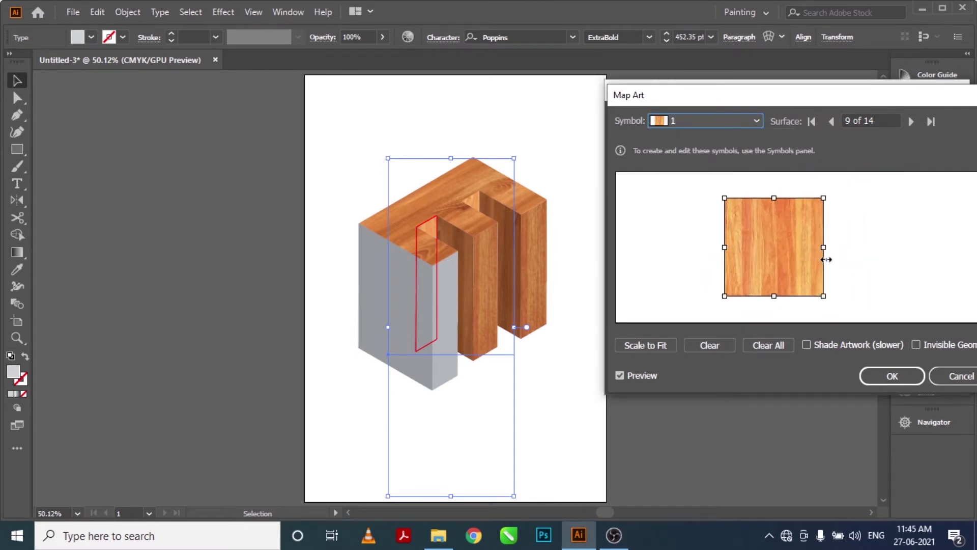
drag(781, 243, 836, 237)
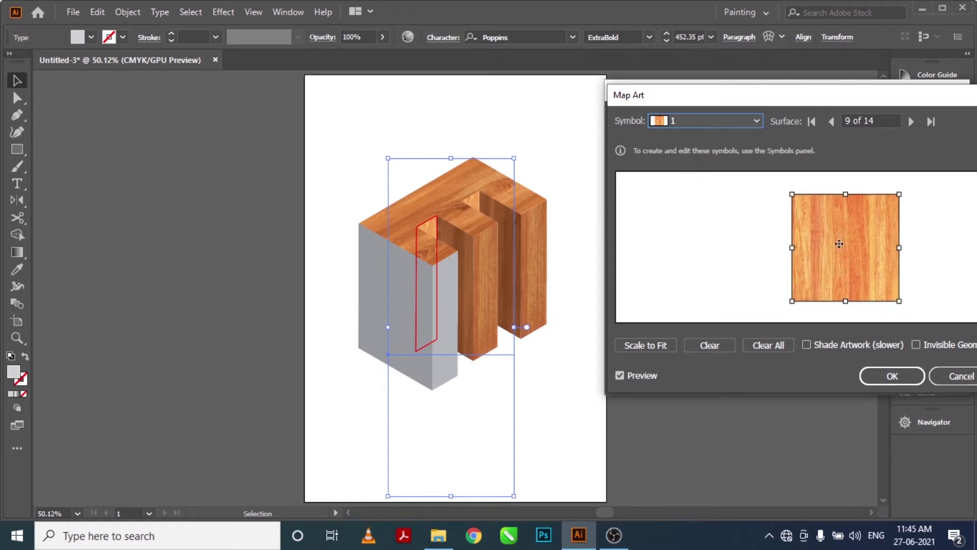
drag(898, 250, 906, 250)
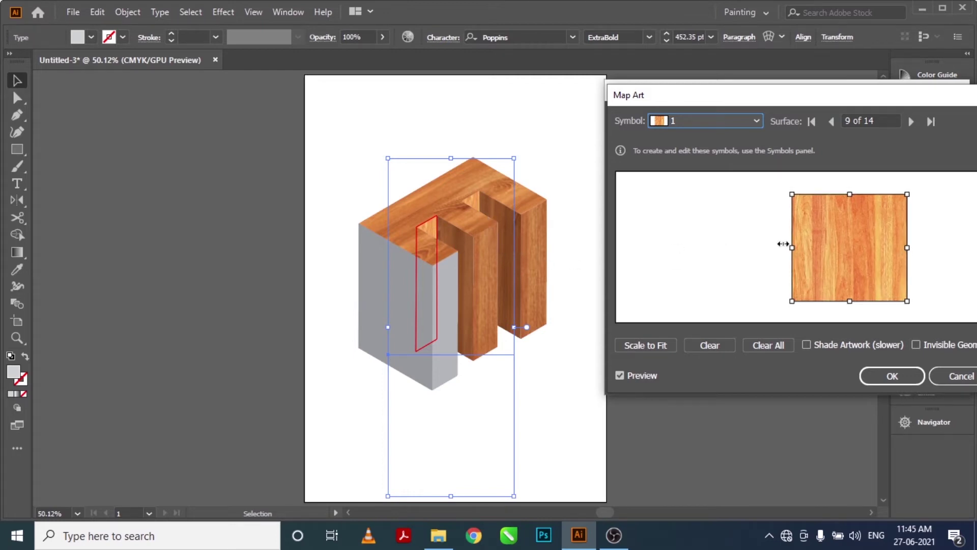
drag(820, 253, 811, 253)
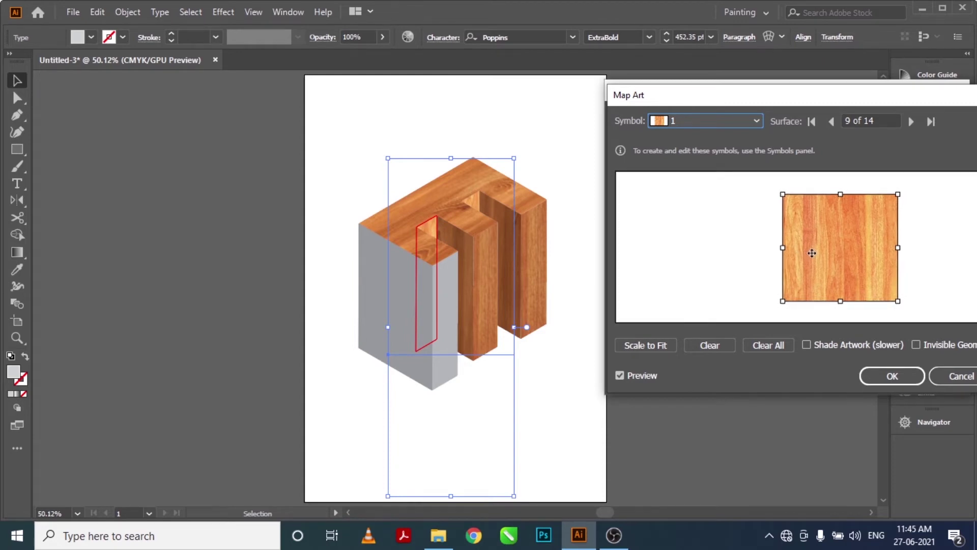
drag(811, 253, 821, 255)
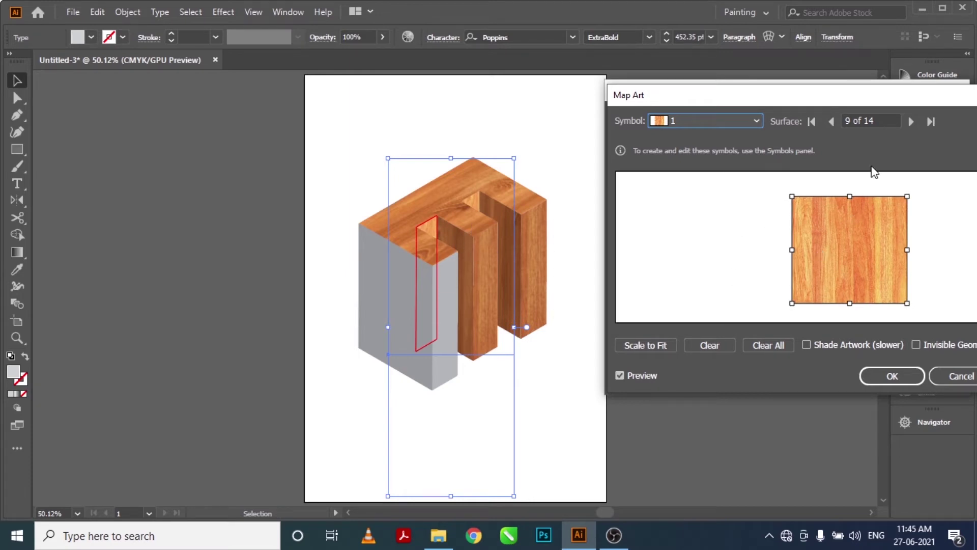
click(911, 121)
On surface 11, apply wood symbol 3 and drag it to cover the narrow front face.
click(911, 121)
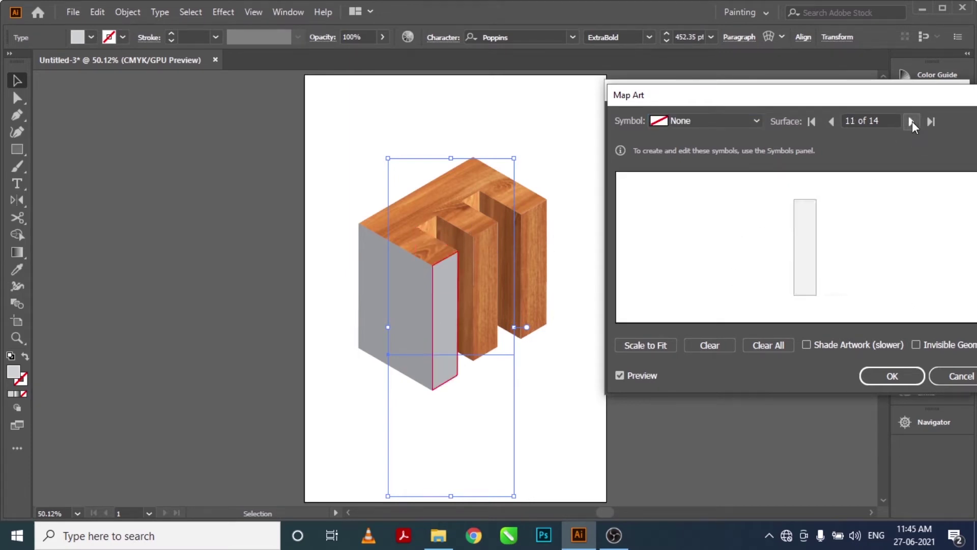
click(722, 122)
click(710, 278)
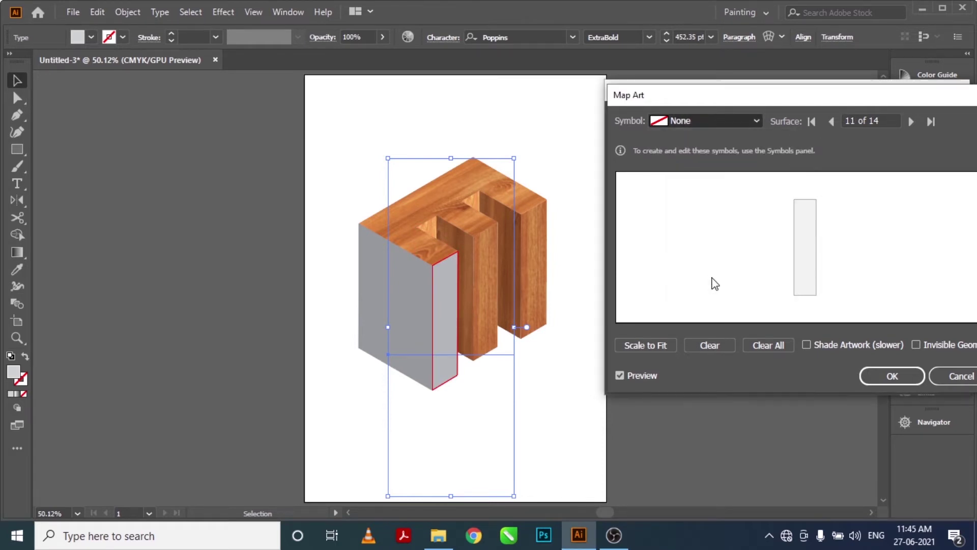
mouse_move(796, 278)
mouse_down()
mouse_move(867, 282)
mouse_move(842, 241)
mouse_move(785, 243)
mouse_move(808, 214)
mouse_up()
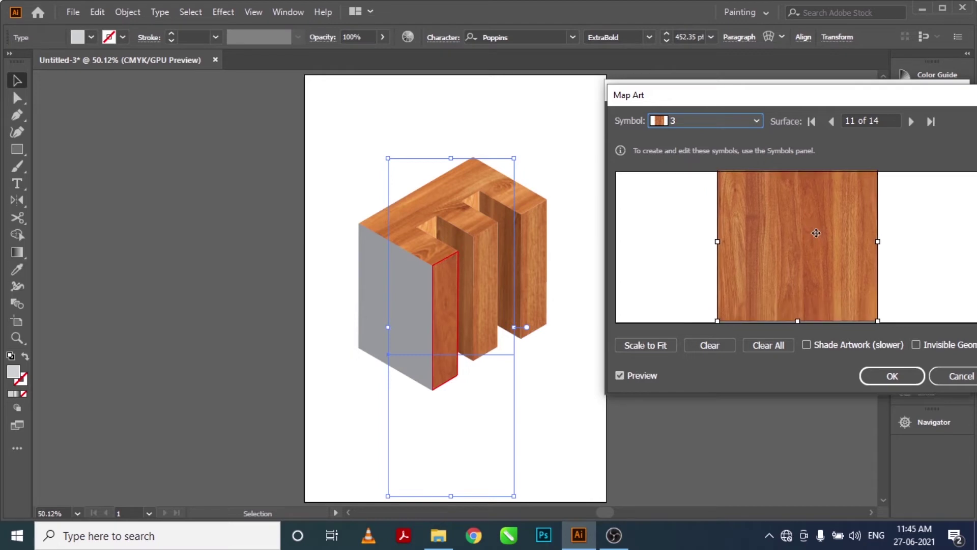
drag(810, 255, 822, 256)
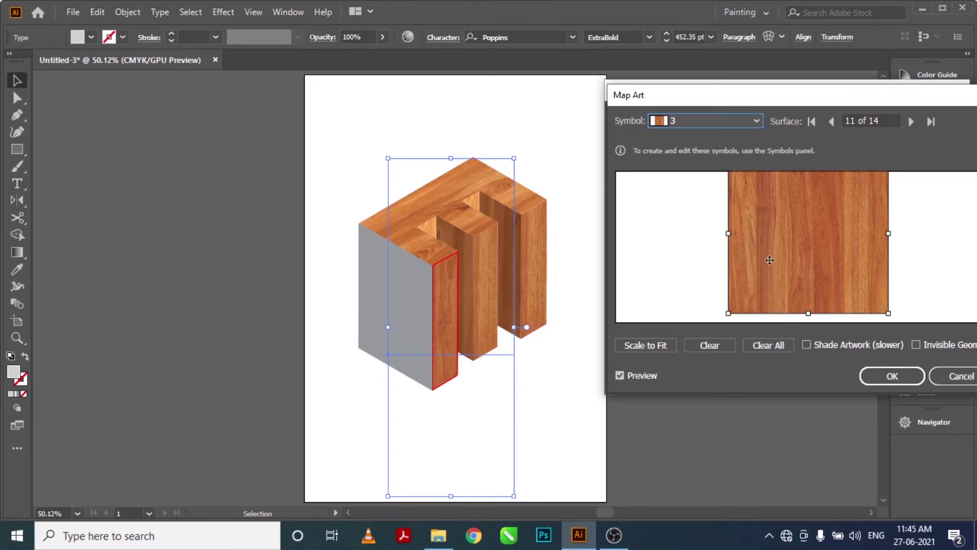
click(911, 126)
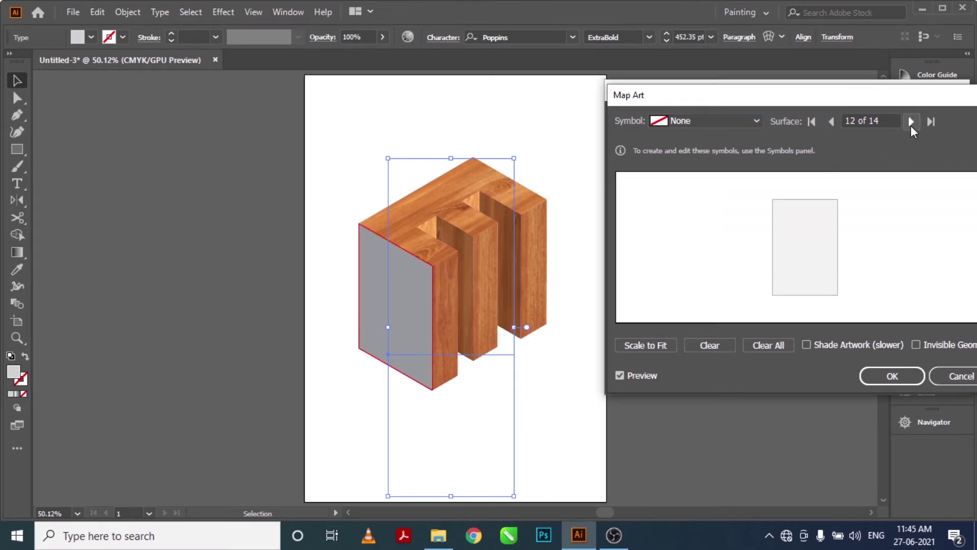
Apply wood symbol 4 to surface 12 and drag it until it fills the large left face.
click(693, 123)
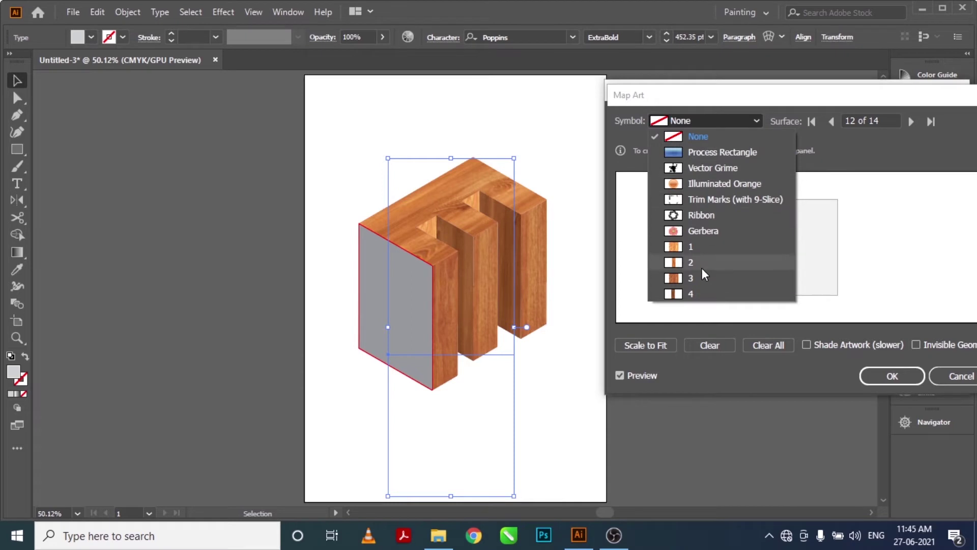
click(693, 298)
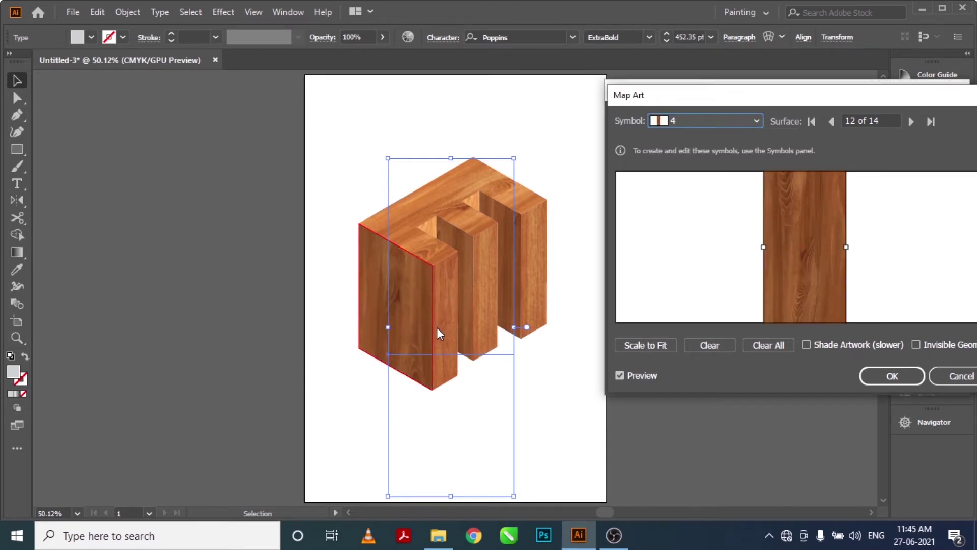
drag(765, 255, 793, 280)
drag(779, 213, 772, 255)
drag(798, 240, 829, 284)
mouse_move(786, 217)
mouse_down()
mouse_move(795, 258)
mouse_move(812, 245)
mouse_up()
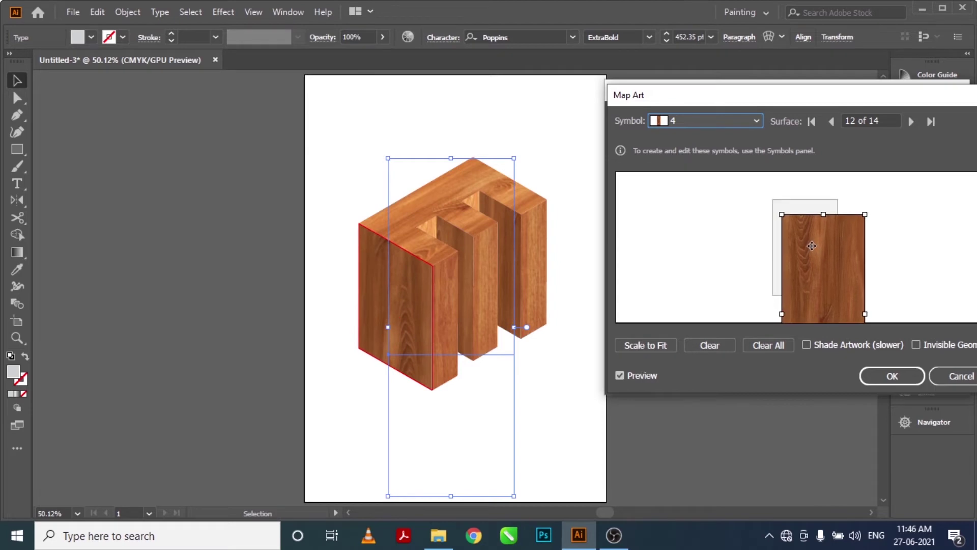
mouse_move(804, 240)
mouse_down()
mouse_move(862, 243)
mouse_move(792, 225)
mouse_up()
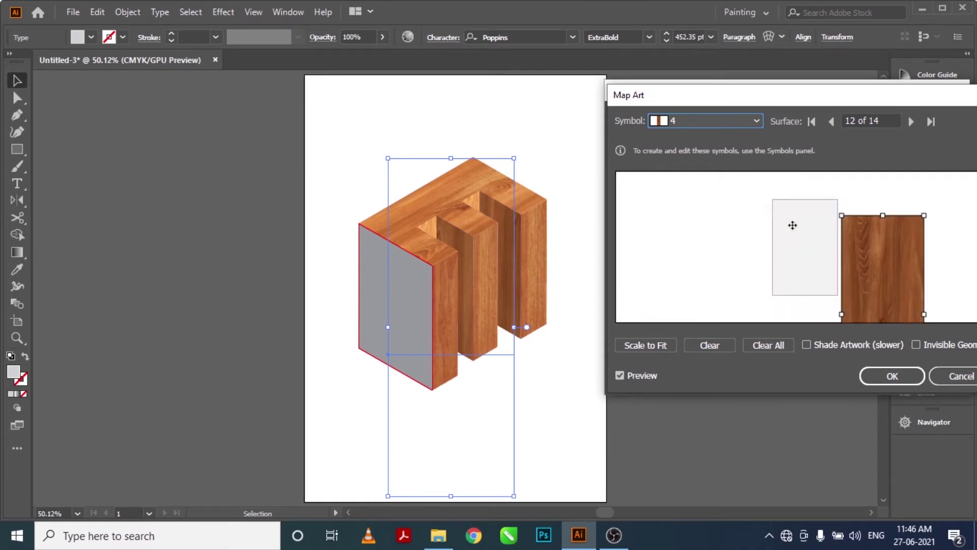
drag(867, 244, 814, 248)
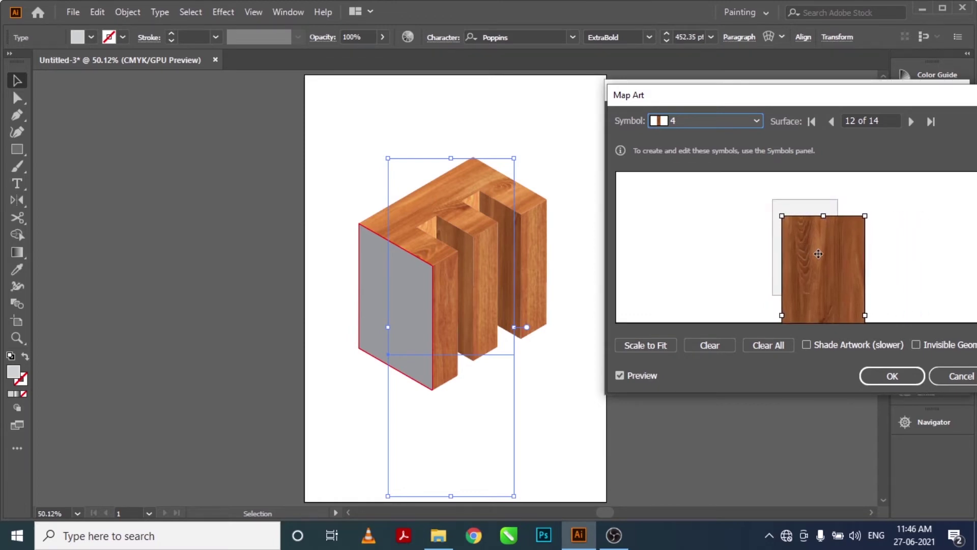
drag(831, 279, 827, 275)
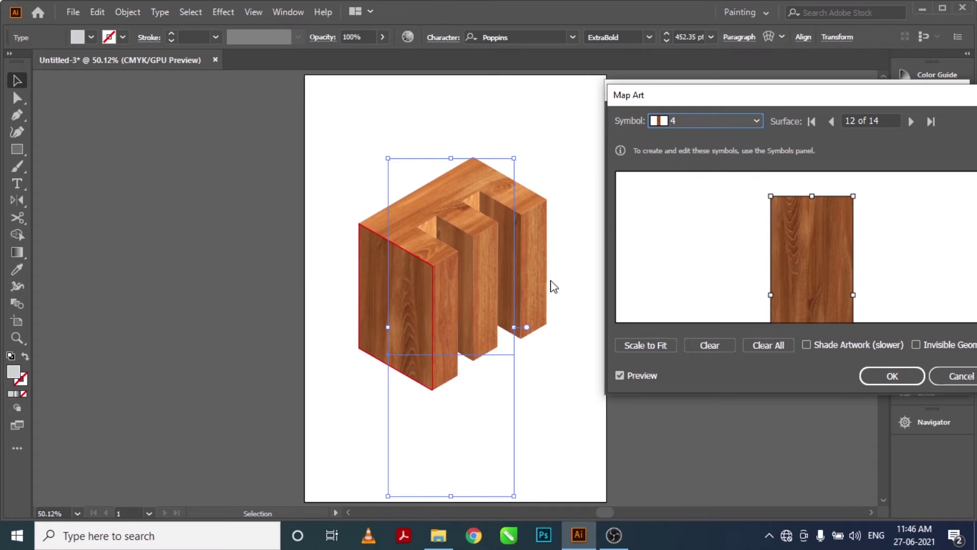
Shift the wood texture upward on the top face and the third face.
click(811, 122)
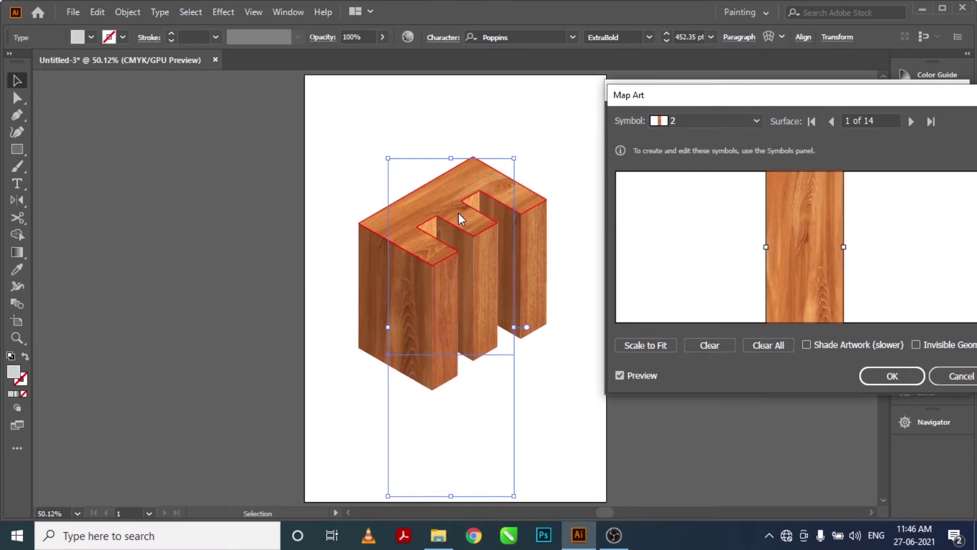
mouse_move(810, 274)
mouse_down()
mouse_move(808, 223)
mouse_move(806, 234)
mouse_up()
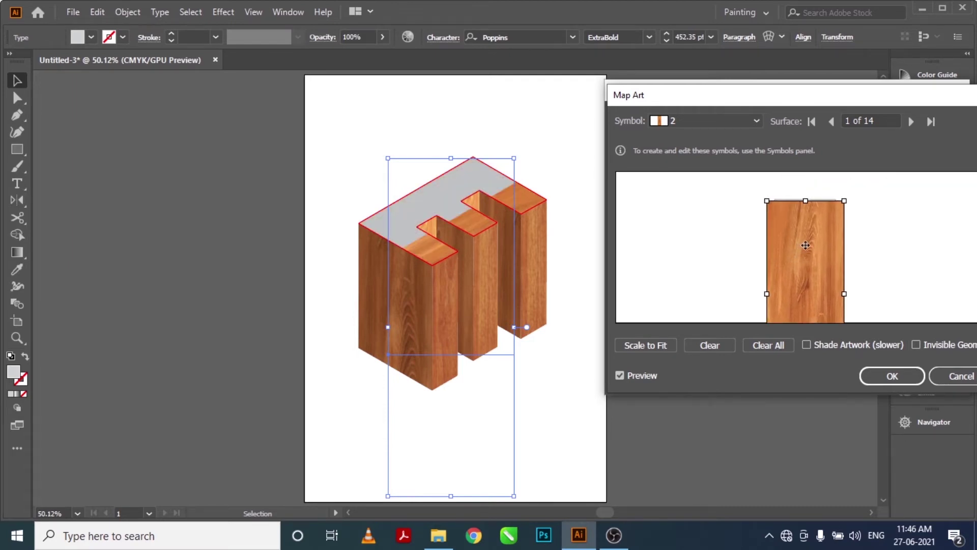
drag(806, 236, 806, 231)
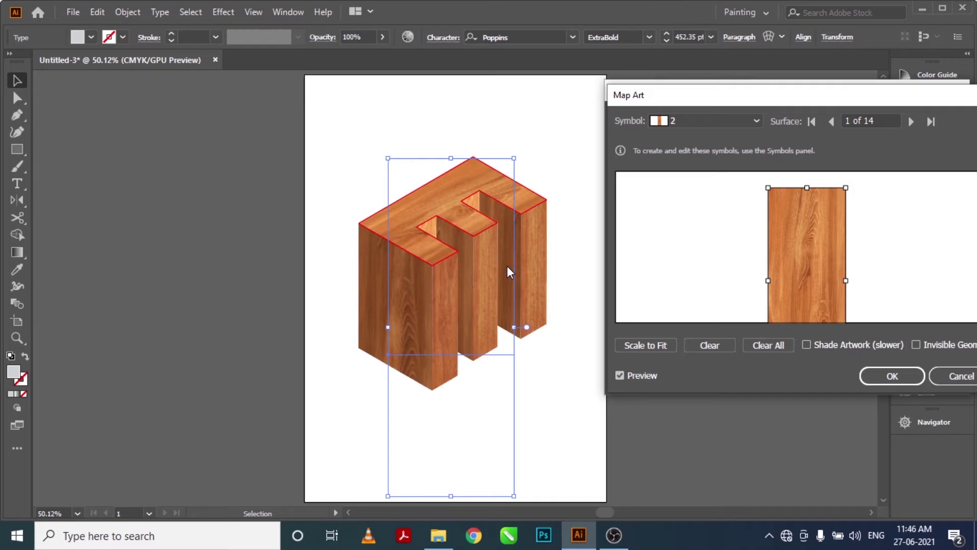
click(911, 126)
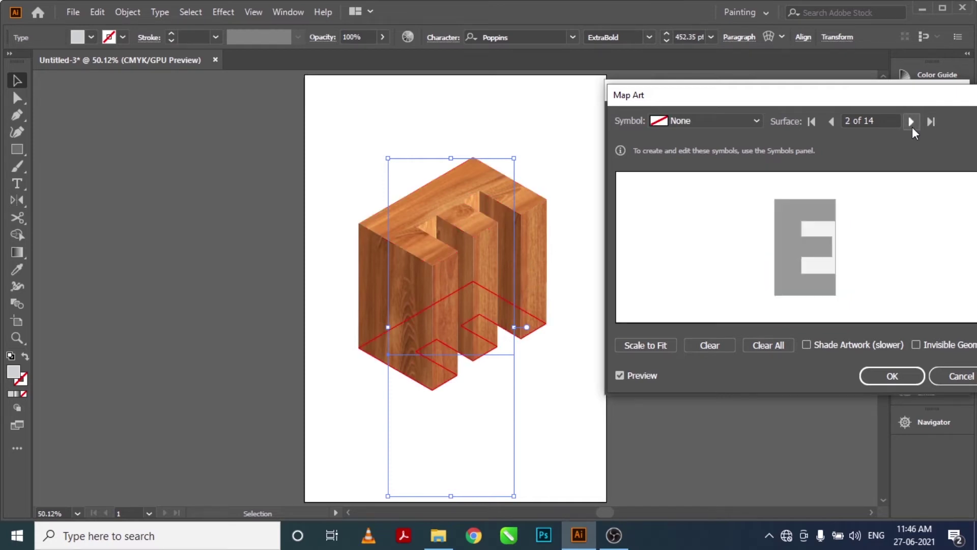
click(831, 121)
mouse_move(729, 281)
mouse_down()
mouse_move(737, 242)
mouse_move(844, 277)
mouse_up()
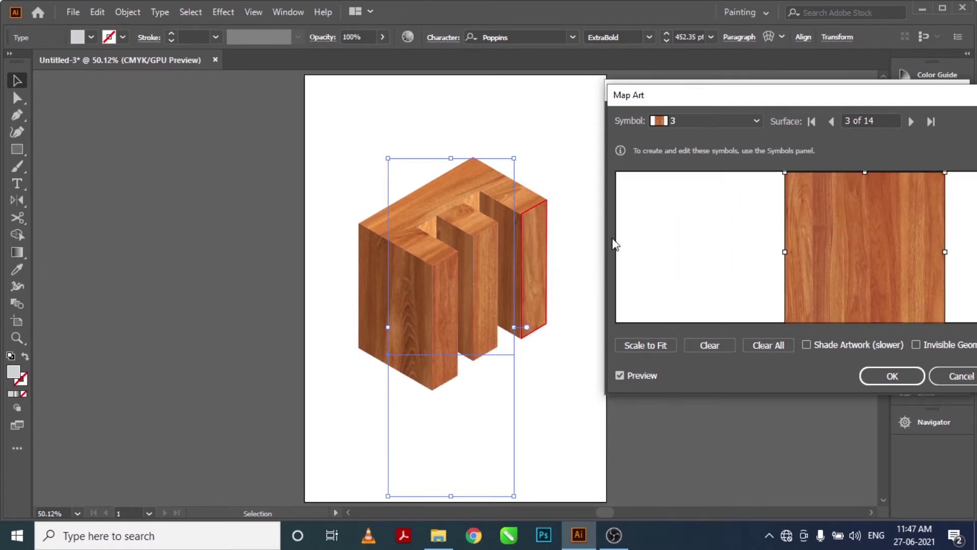
Reposition the wood texture on the seventh face of the letter.
click(910, 123)
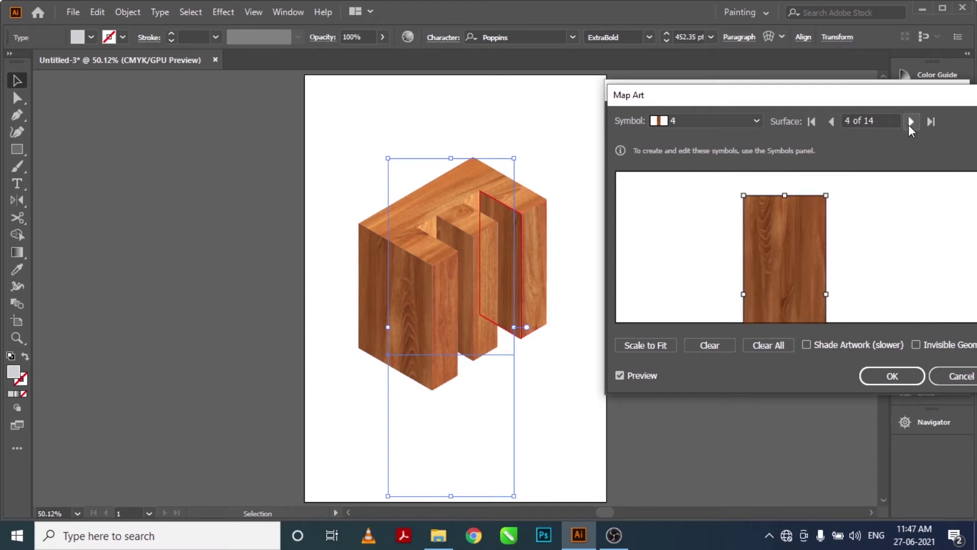
click(909, 122)
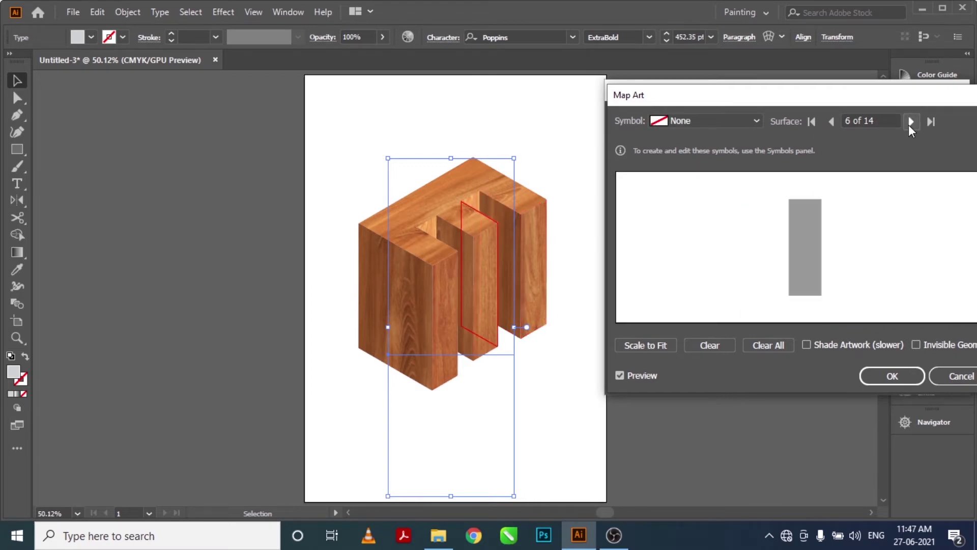
click(909, 122)
mouse_move(738, 255)
mouse_down()
mouse_move(772, 273)
mouse_move(817, 242)
mouse_up()
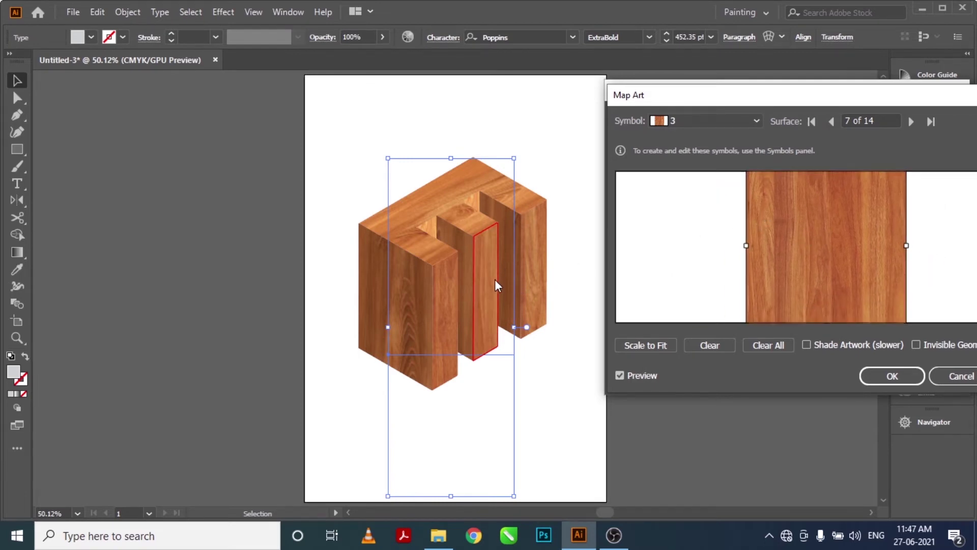
drag(842, 257, 794, 260)
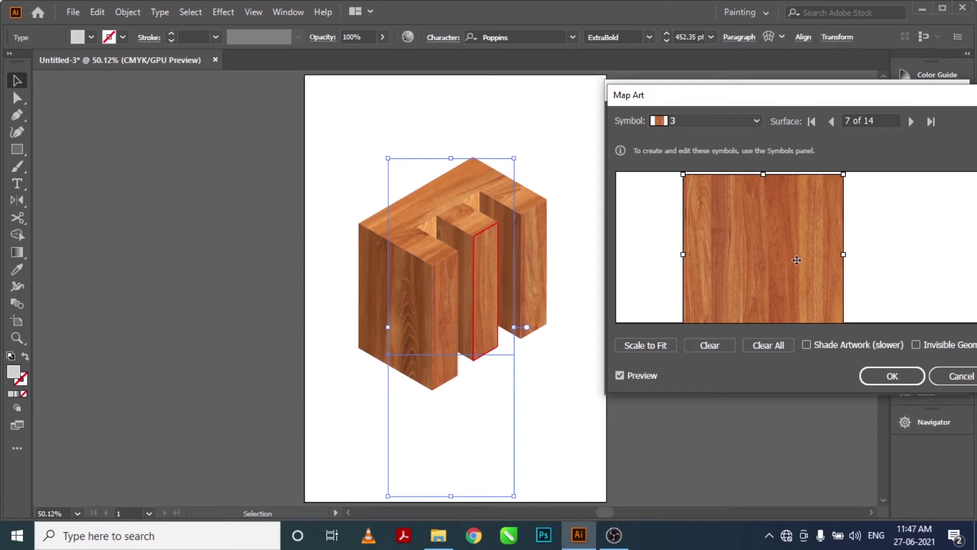
On surface 11 of 14, drag the wood art until it covers the narrow front face.
click(911, 122)
click(912, 121)
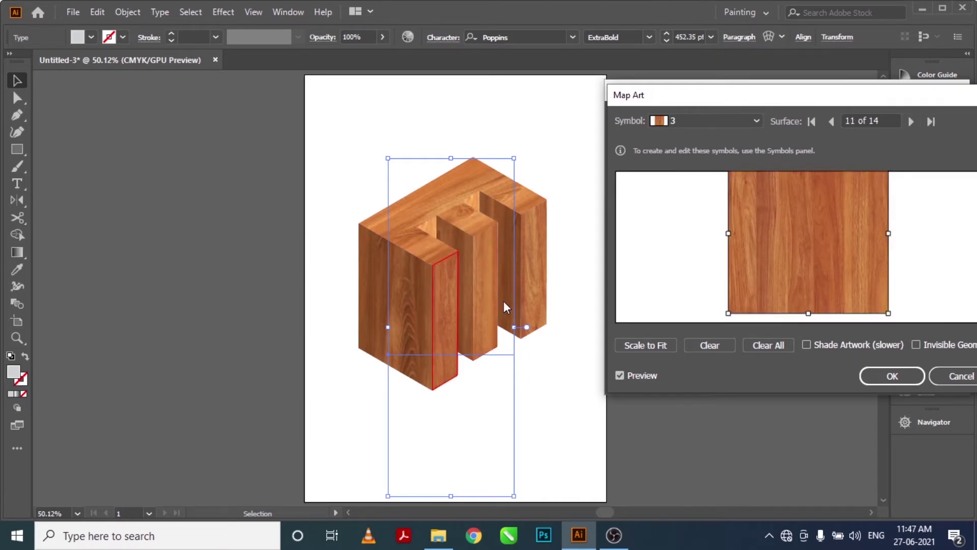
mouse_move(796, 233)
mouse_down()
mouse_move(854, 254)
mouse_move(814, 275)
mouse_move(781, 260)
mouse_up()
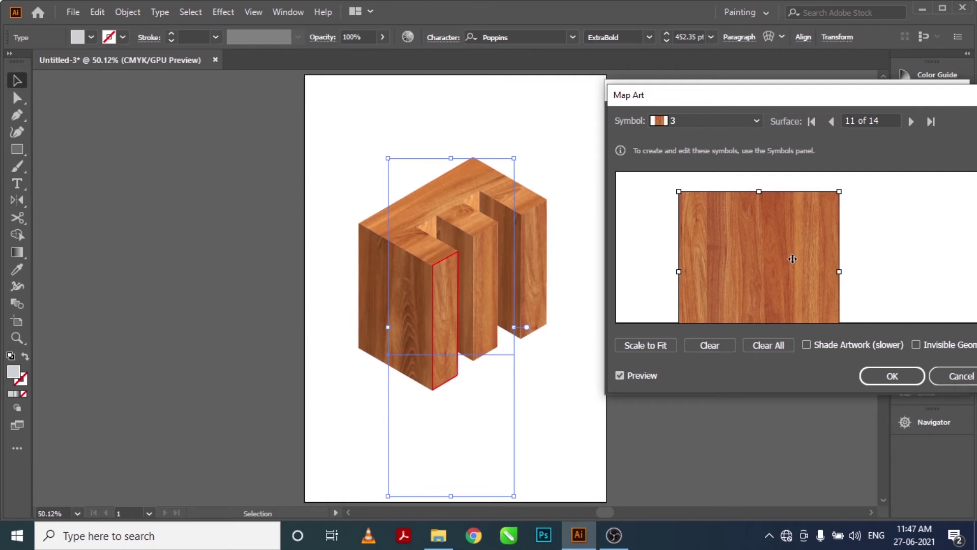
drag(792, 260, 827, 242)
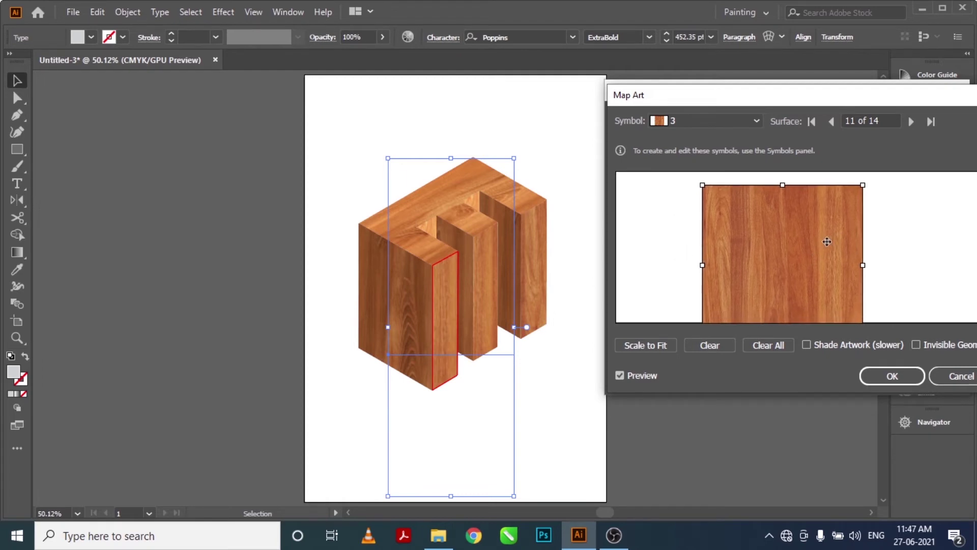
drag(783, 270, 803, 249)
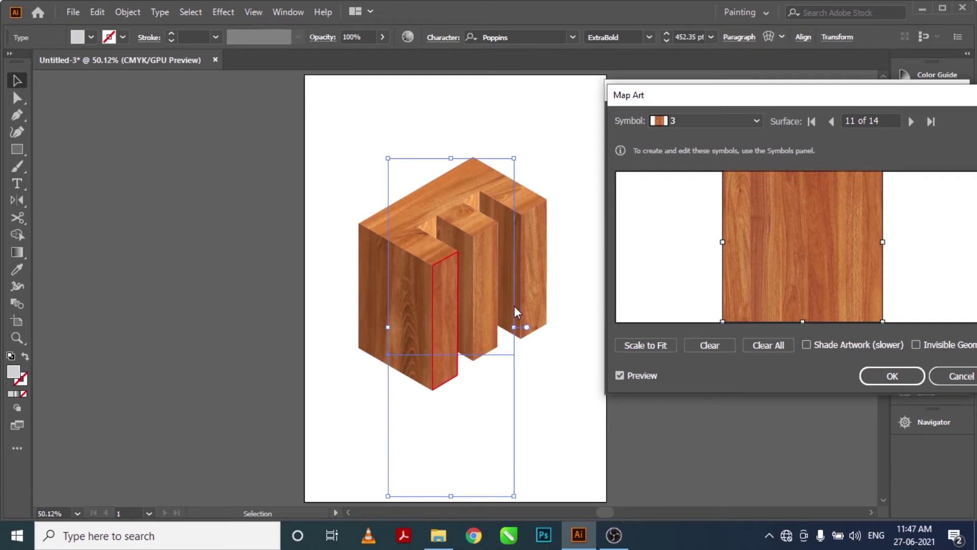
drag(759, 262, 806, 261)
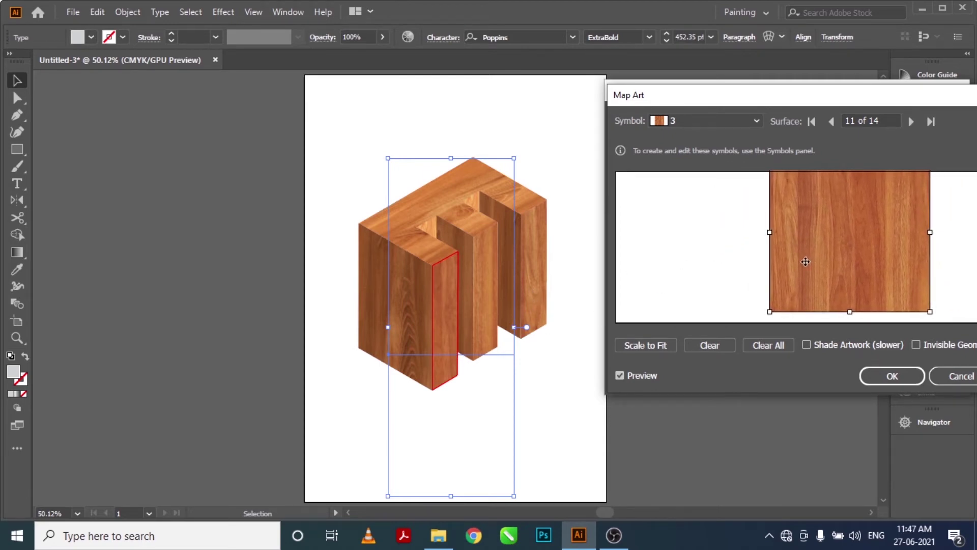
drag(801, 258, 833, 273)
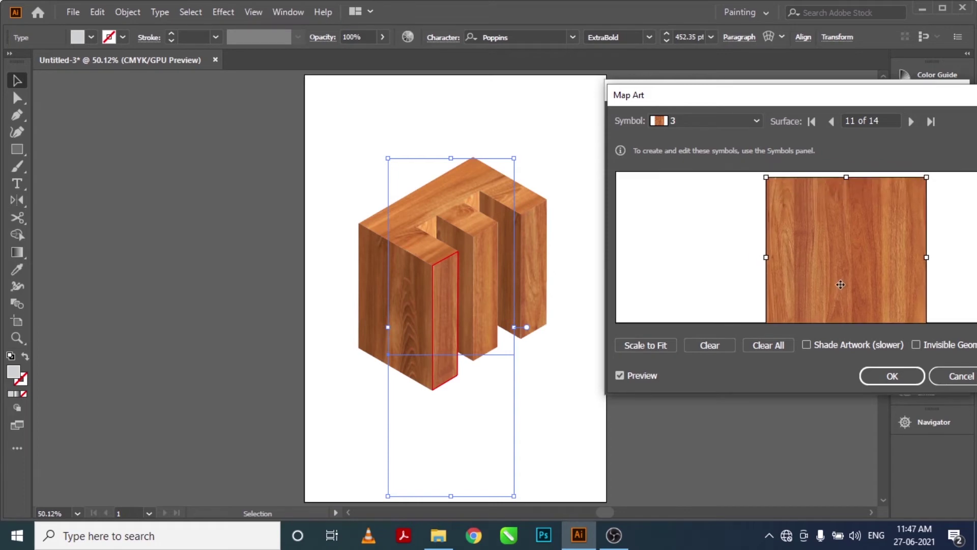
drag(812, 229, 829, 250)
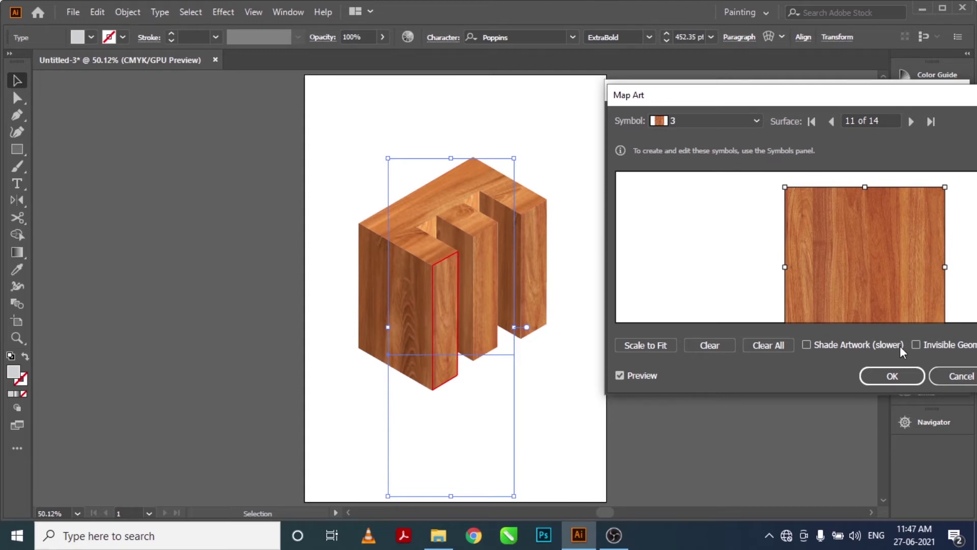
Confirm Map Art and 3D Extrude & Bevel to apply the wood-mapped extrusion, then deselect.
click(884, 379)
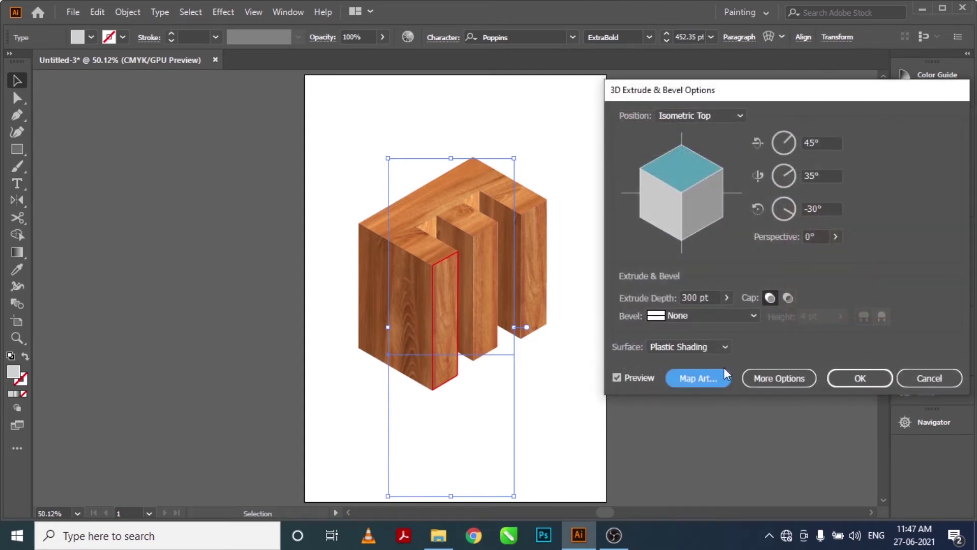
click(864, 379)
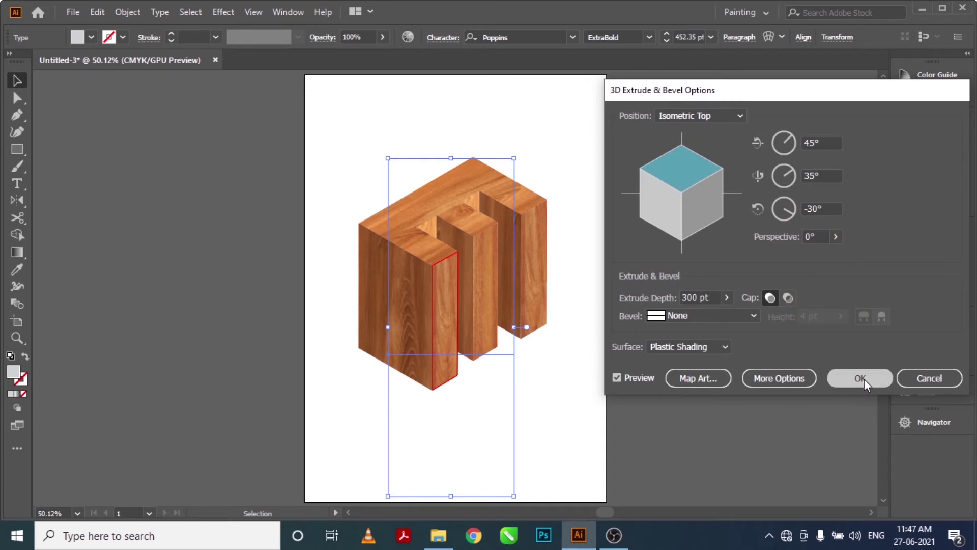
click(243, 304)
key(ctrl+v)
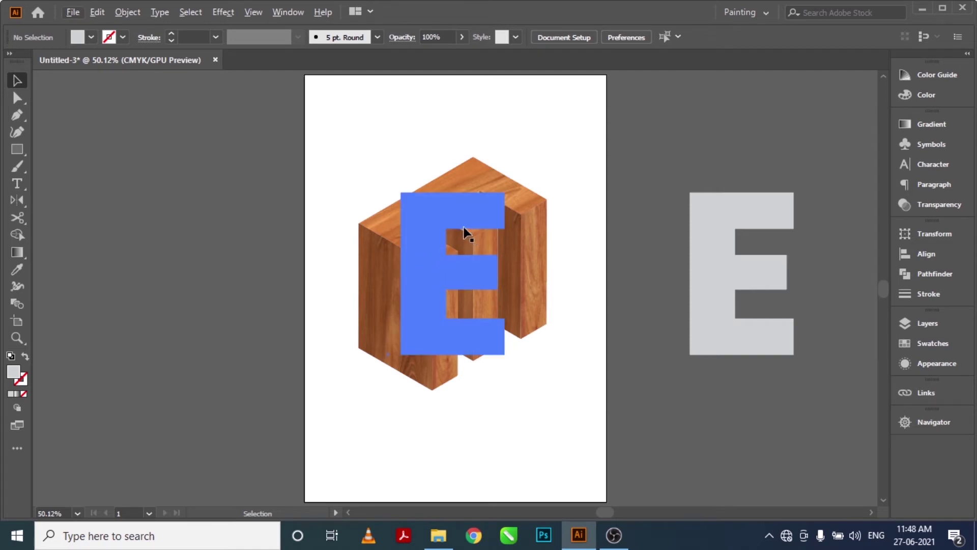
Zoom in to inspect the wood grain, then fit the artboard back in view.
click(17, 338)
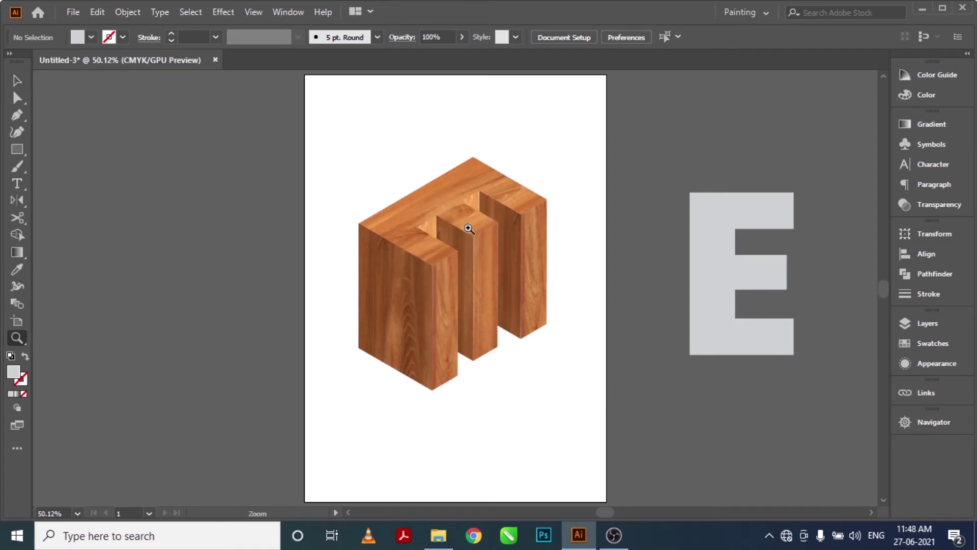
click(522, 256)
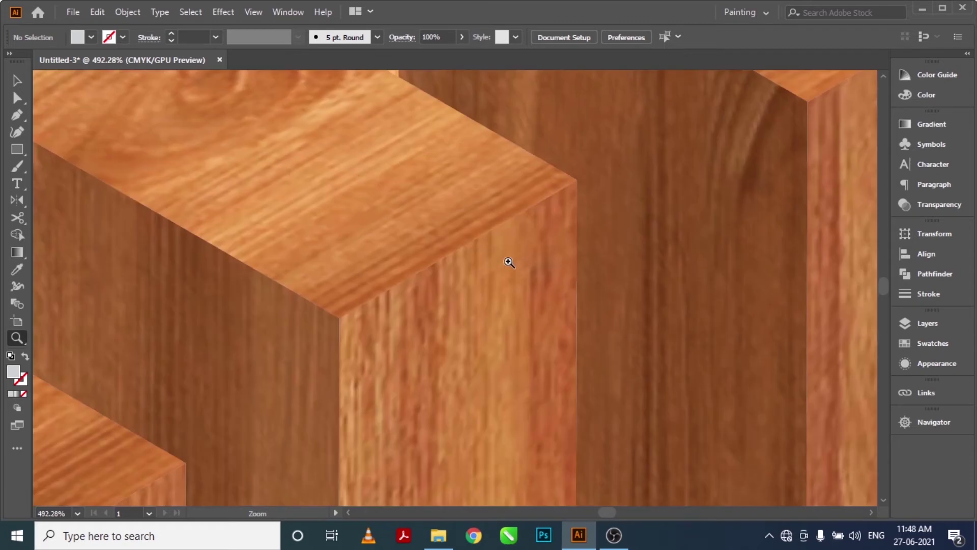
drag(325, 335, 438, 305)
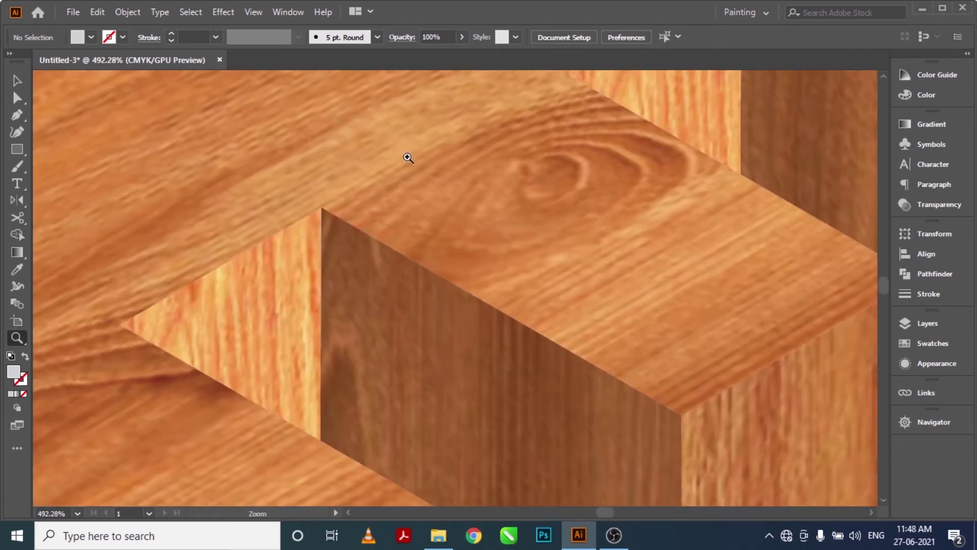
key(ctrl+0)
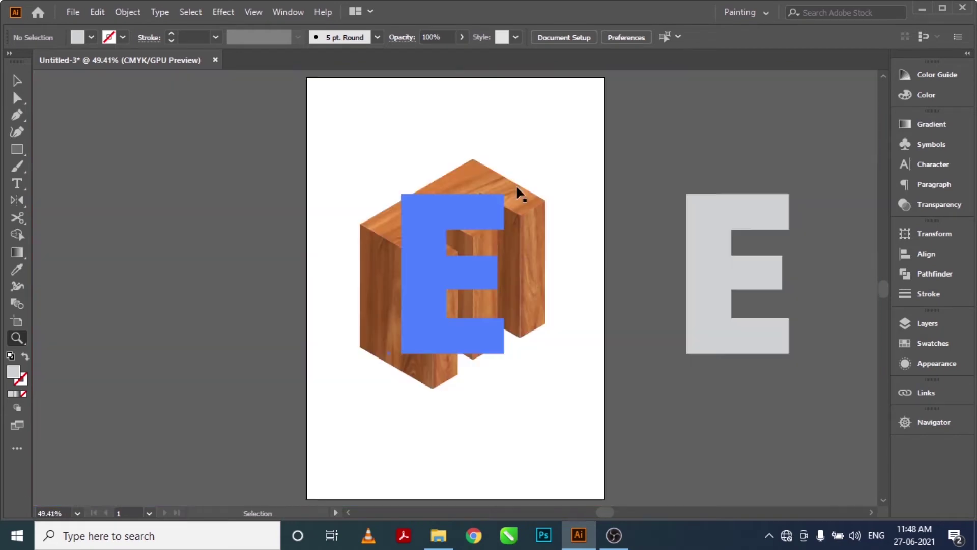
key(v)
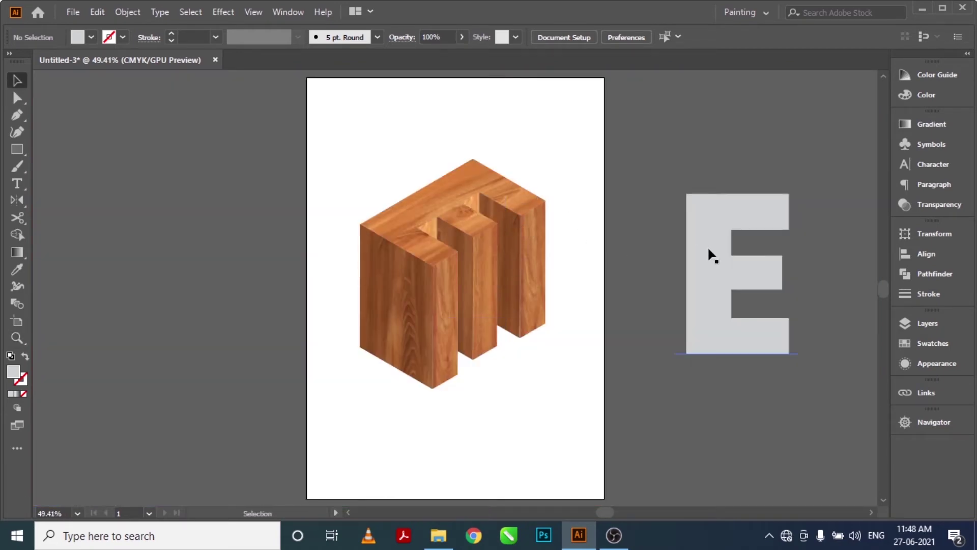
Extrude the grey E at Isometric Top, 300 pt depth, and place a copy at the artboard's left.
click(701, 245)
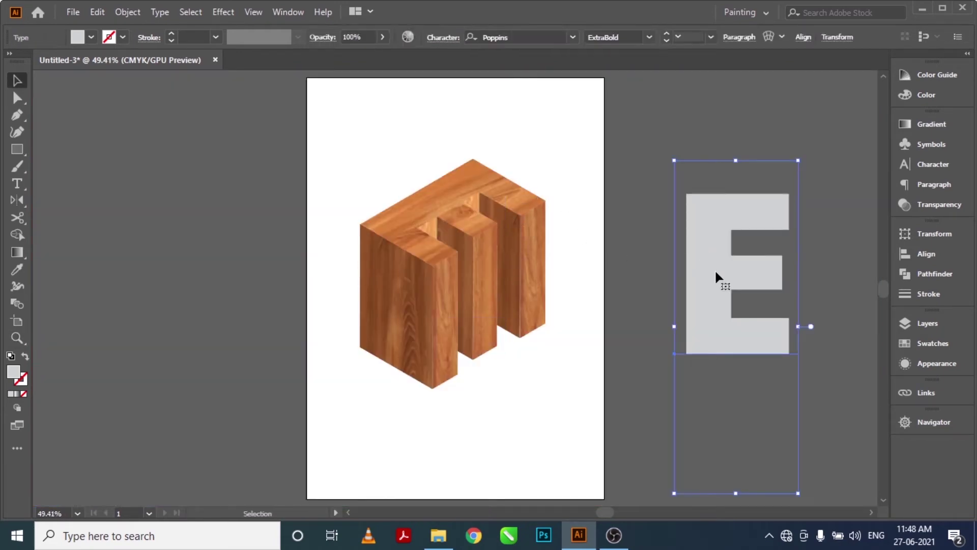
click(222, 12)
mouse_move(235, 93)
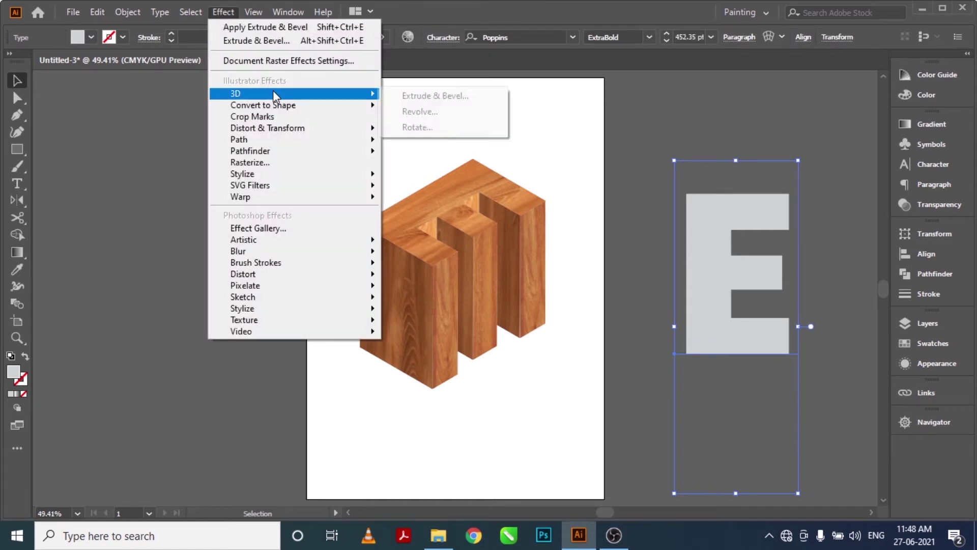
click(397, 97)
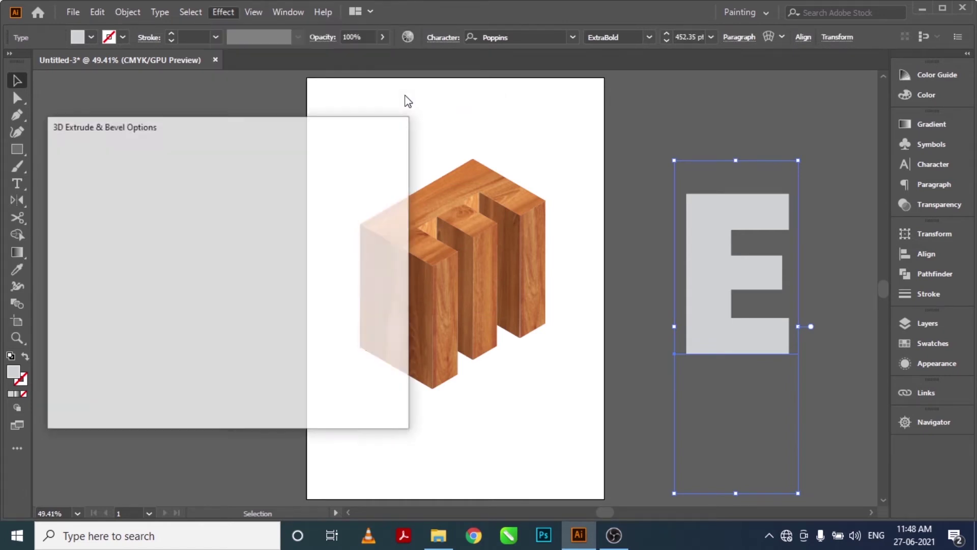
click(145, 151)
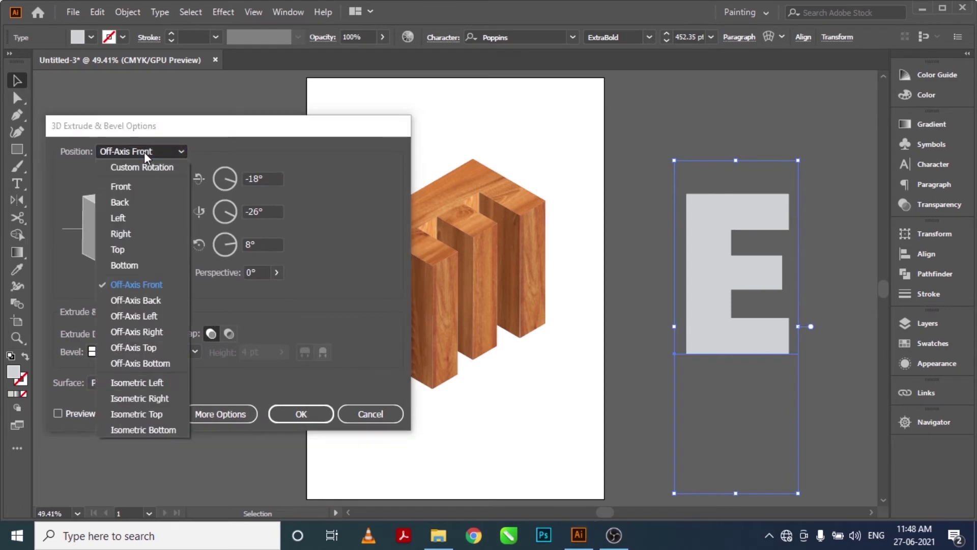
click(66, 410)
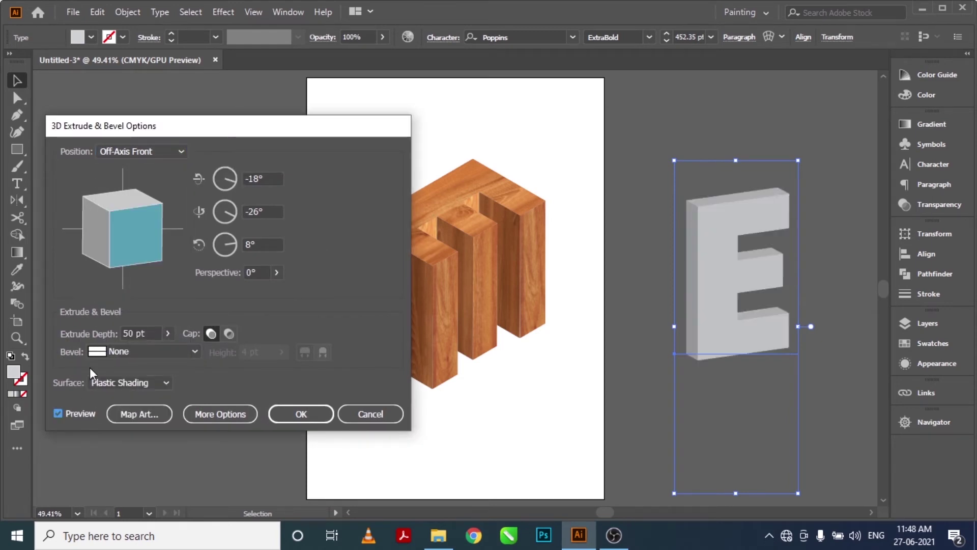
click(129, 151)
click(160, 413)
double_click(140, 333)
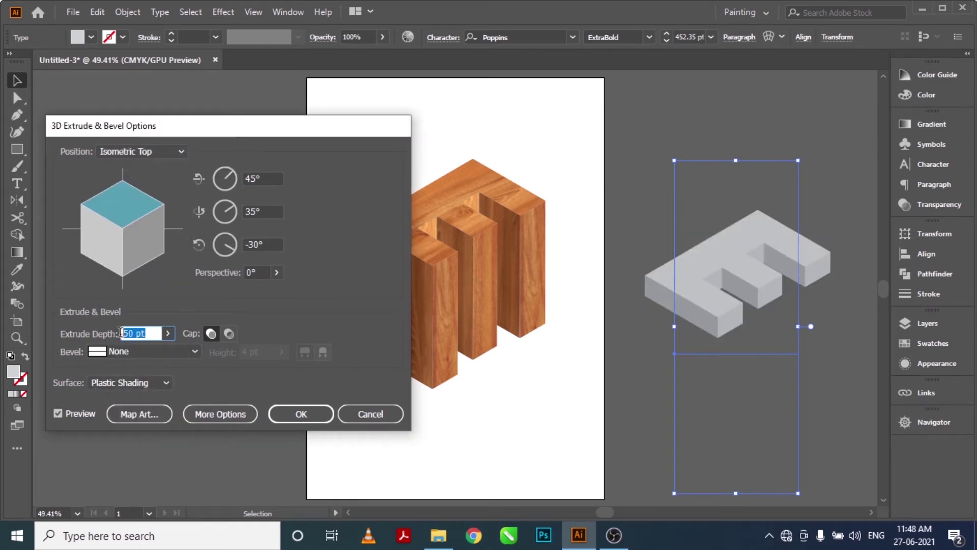
text(300)
key(Tab)
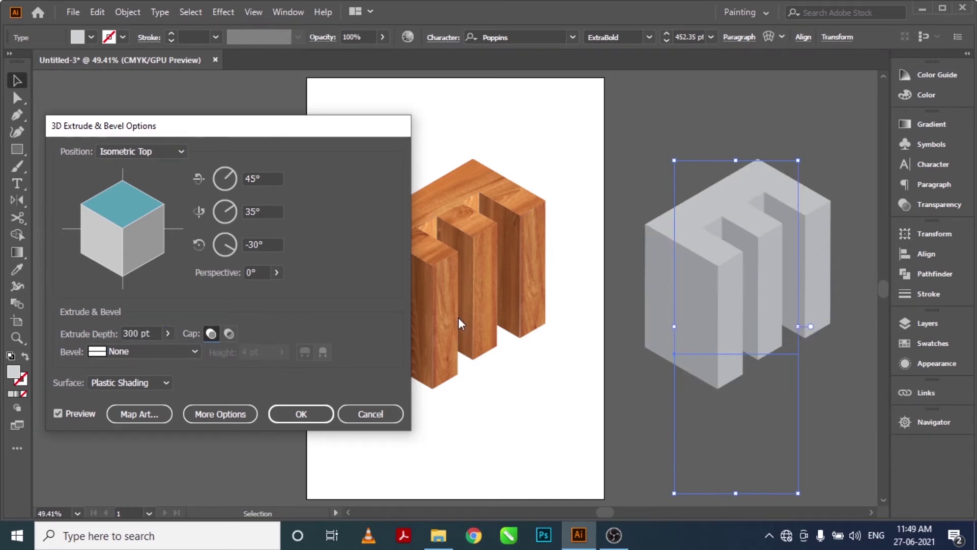
click(292, 414)
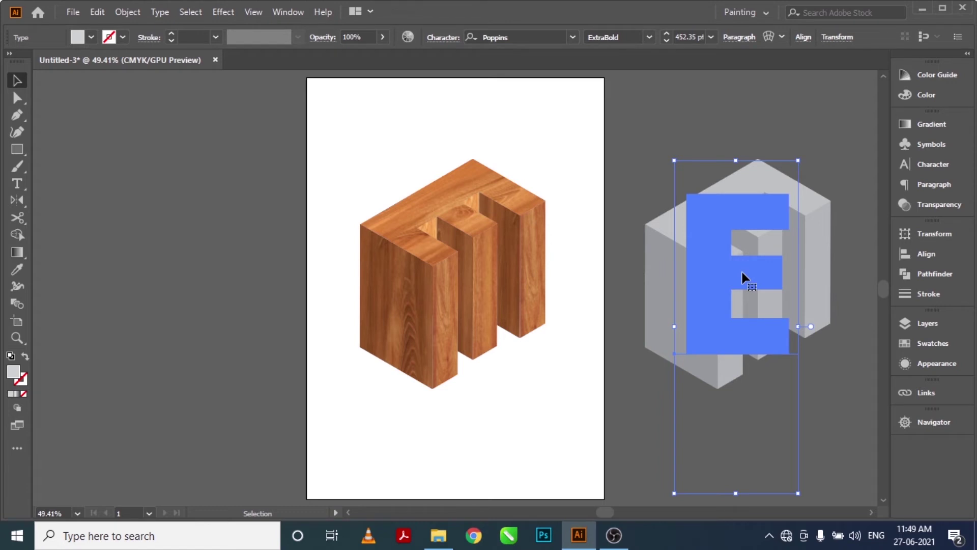
drag(743, 273, 292, 279)
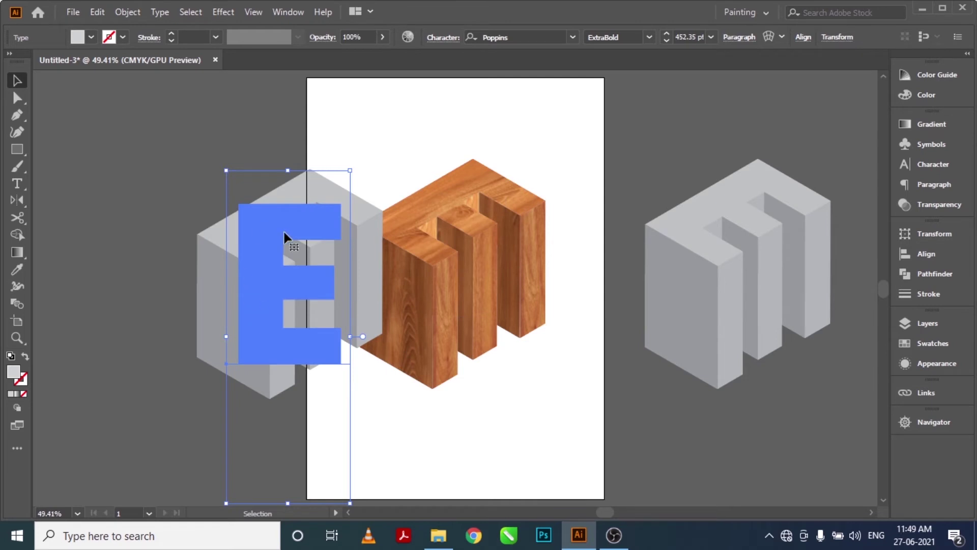
Centre the grey isometric copy horizontally and vertically over the wooden letter.
drag(282, 230, 465, 268)
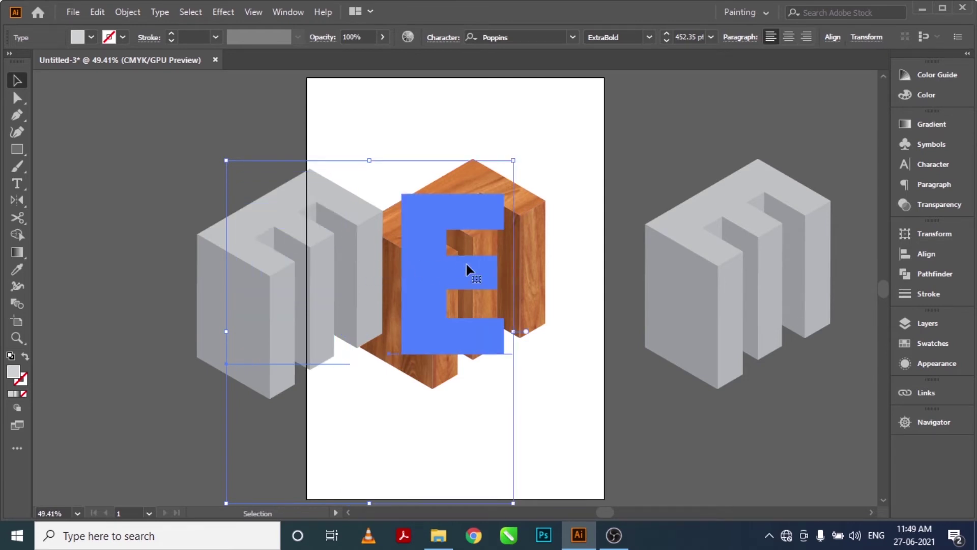
key(ctrl+z)
key(ctrl+shift+z)
click(832, 37)
click(711, 77)
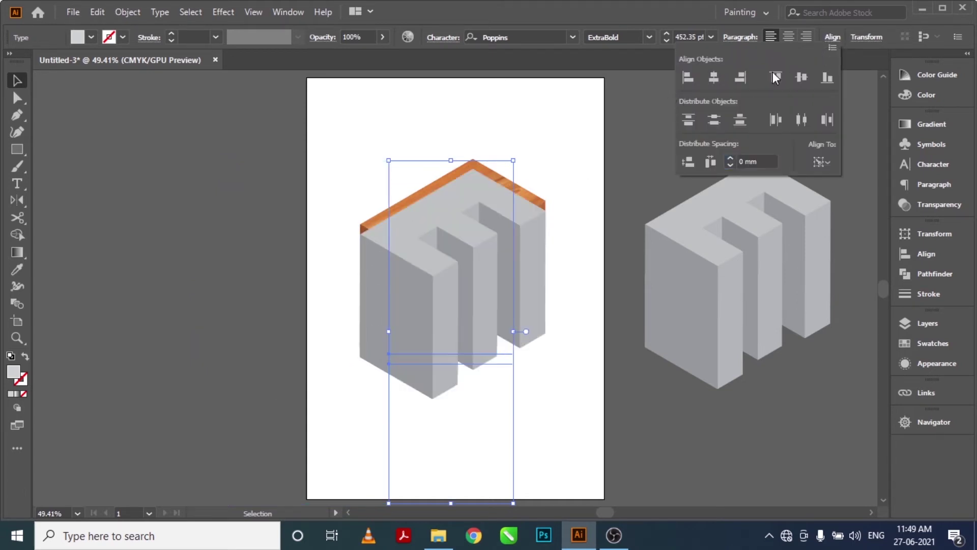
click(801, 78)
click(301, 217)
click(261, 201)
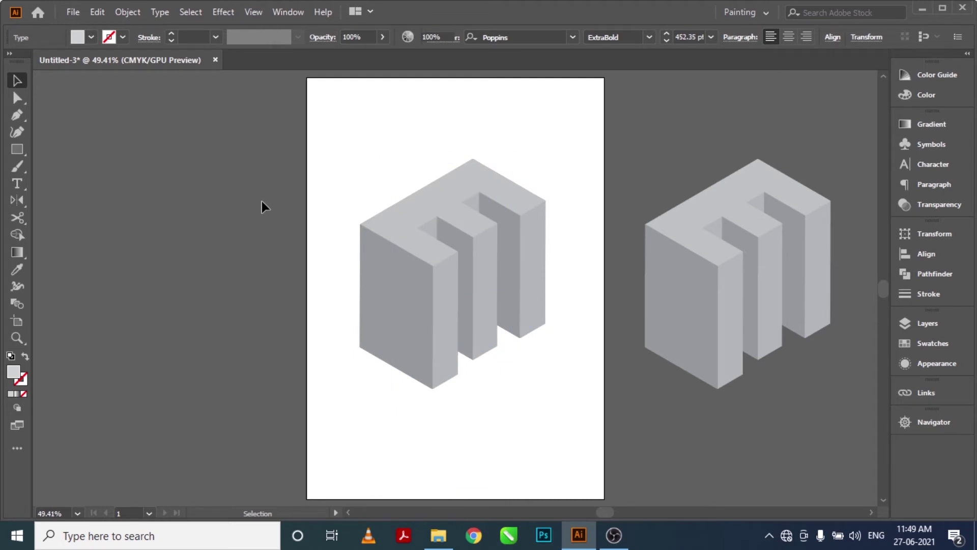
click(429, 257)
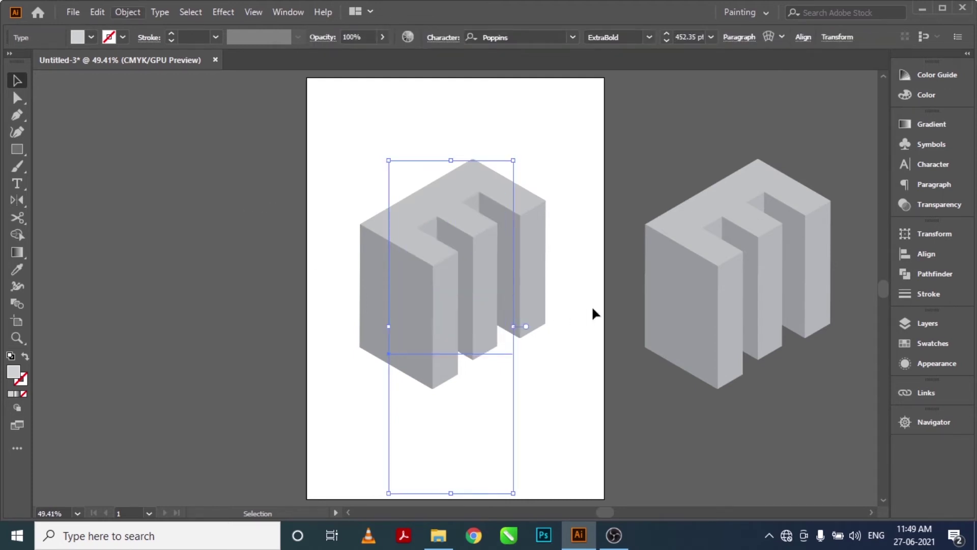
Set the letter's blending to Multiply at 50% opacity and check the result.
key(ctrl+shift+bracketleft)
click(939, 204)
click(783, 140)
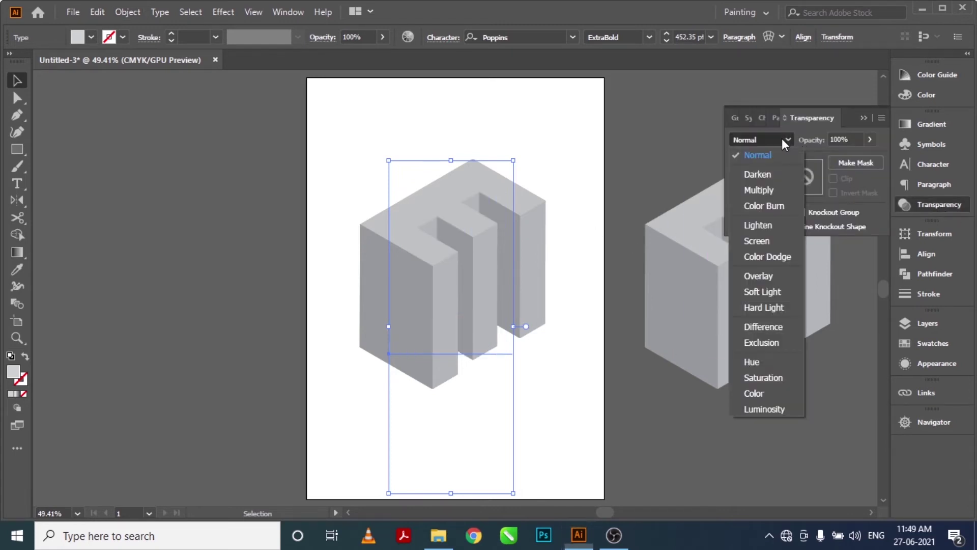
click(780, 190)
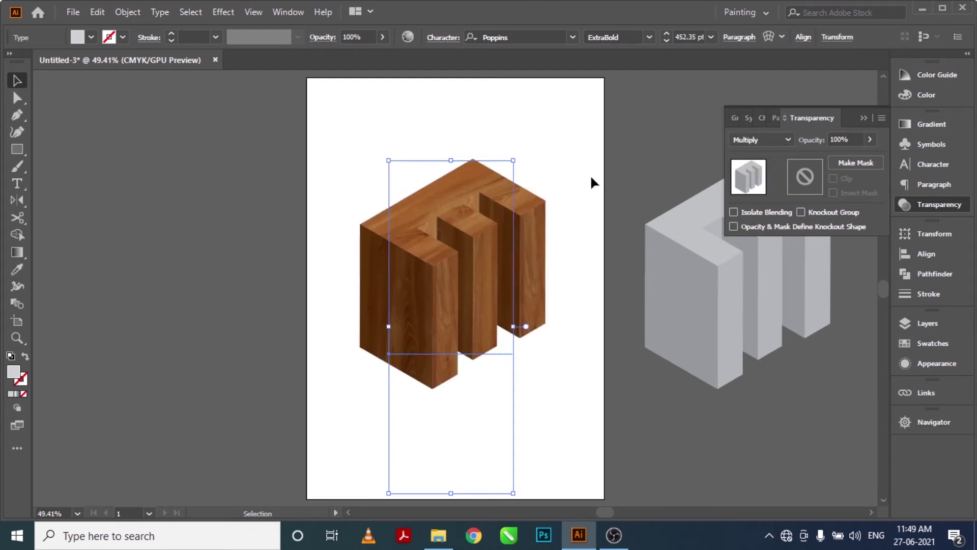
click(846, 141)
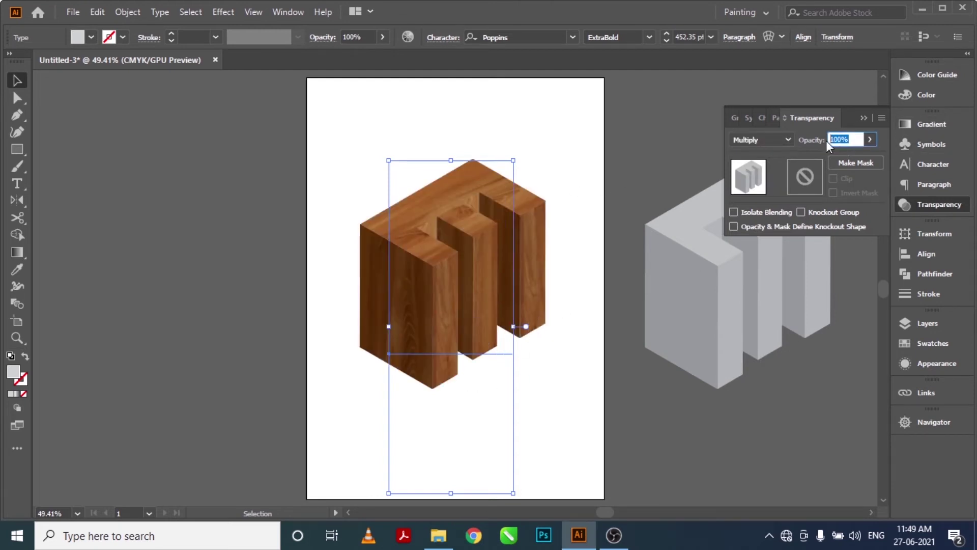
text(50)
key(Return)
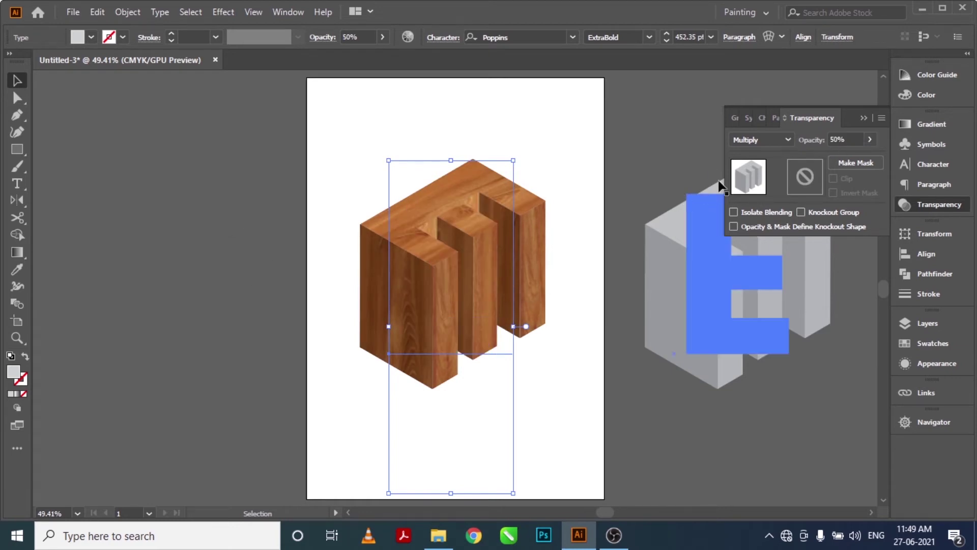
click(920, 207)
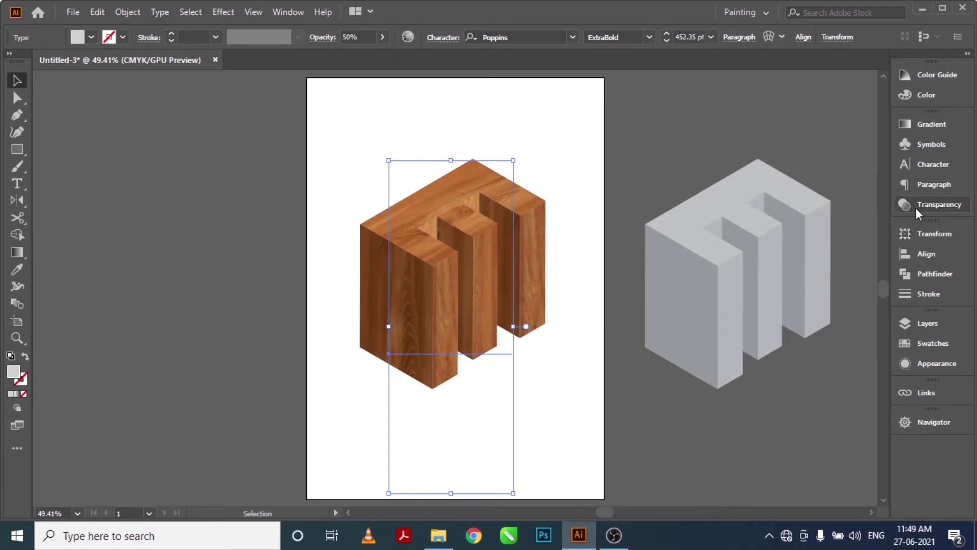
click(575, 171)
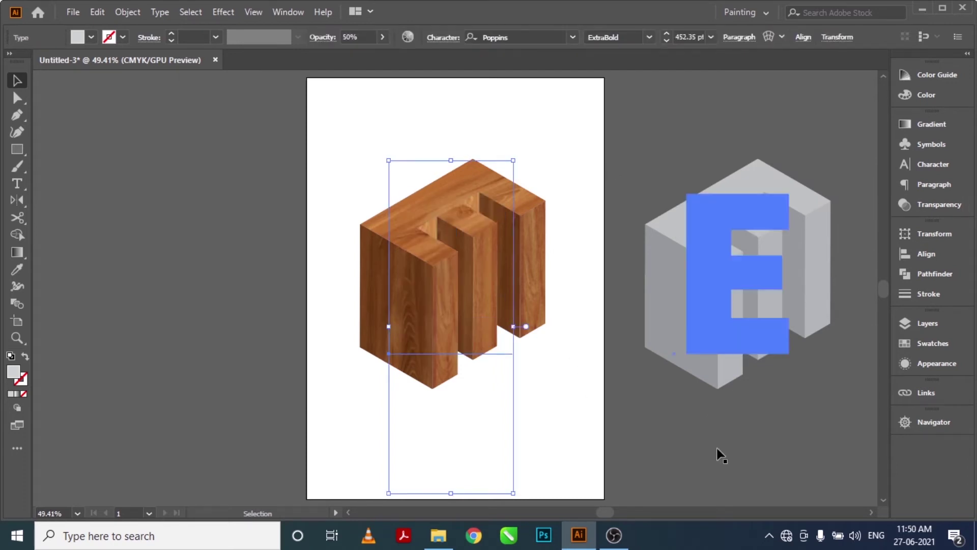
click(645, 444)
key(a)
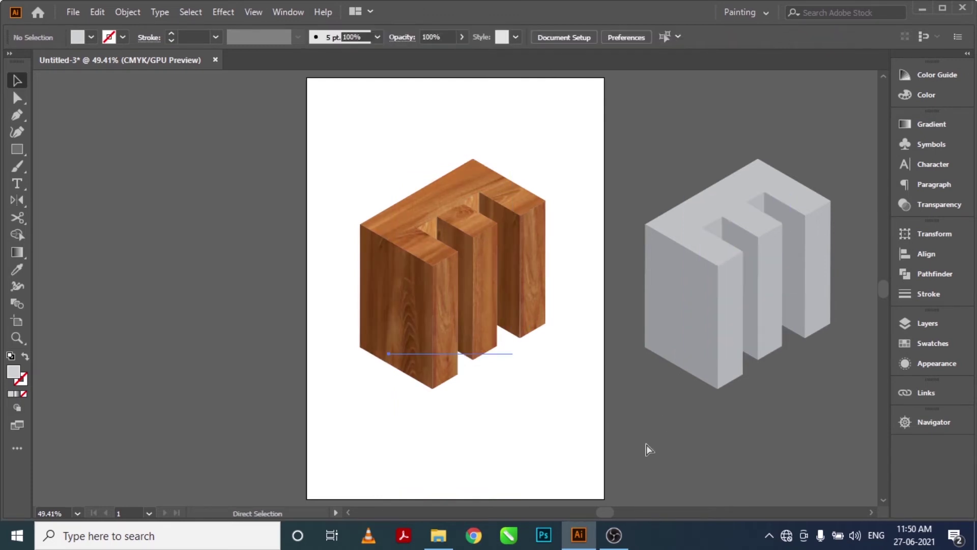
key(ctrl+z)
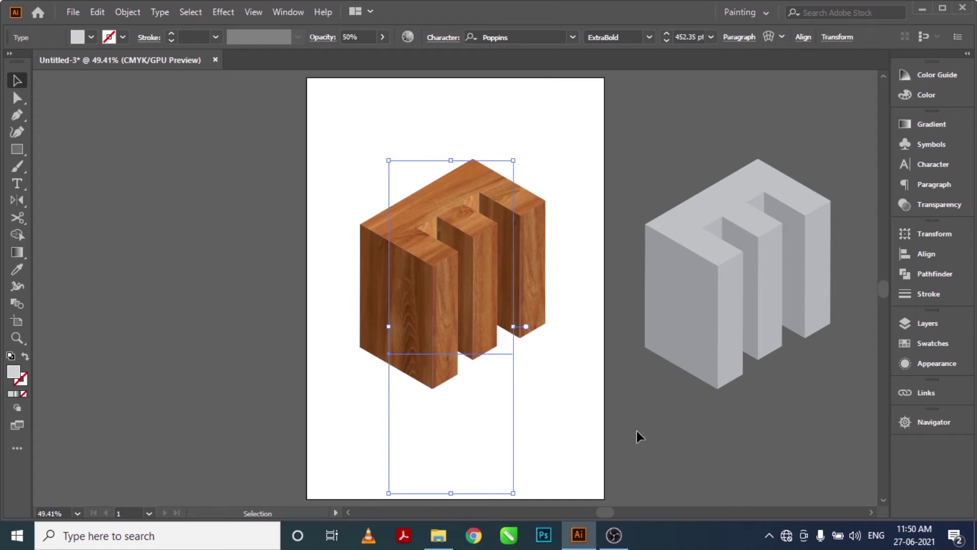
Try Overlay blending at 20% opacity, then the Screen blend mode.
click(914, 206)
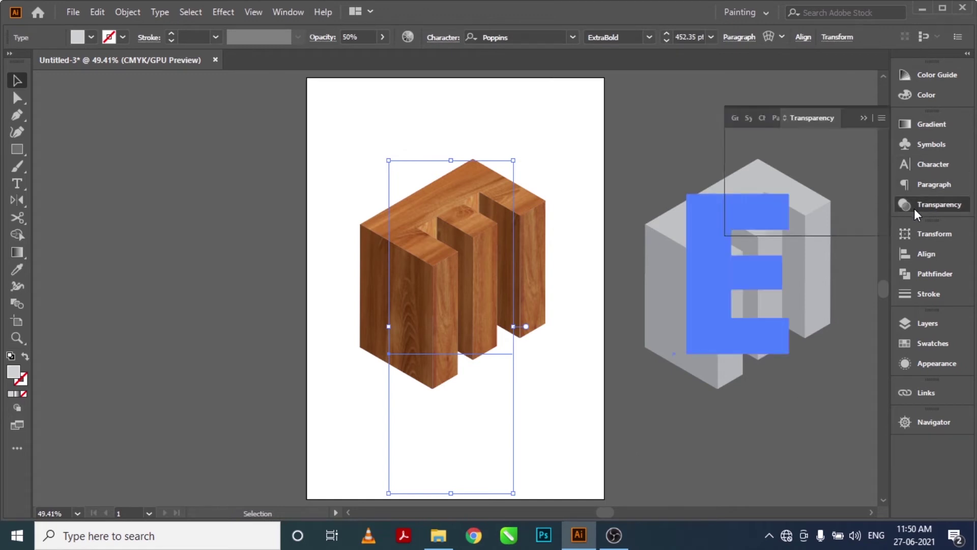
click(777, 139)
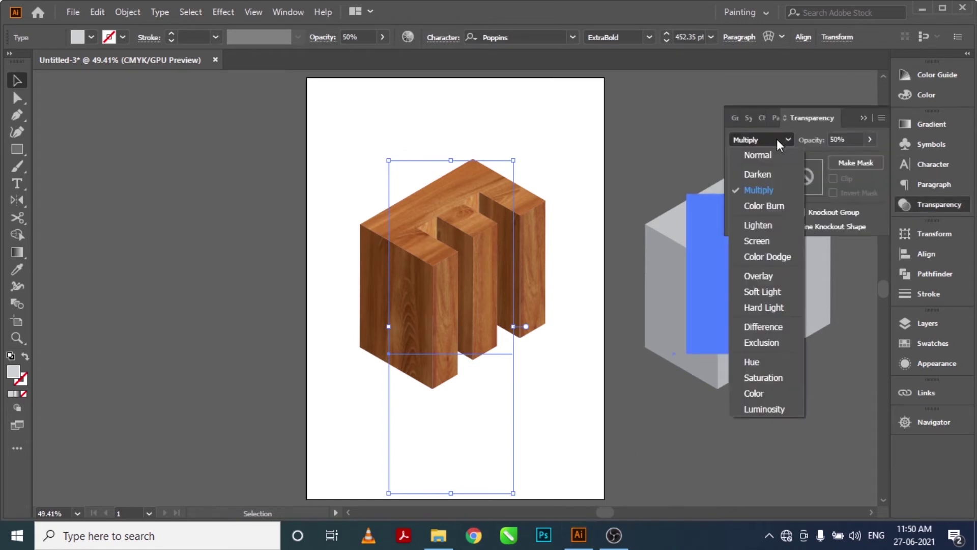
click(773, 277)
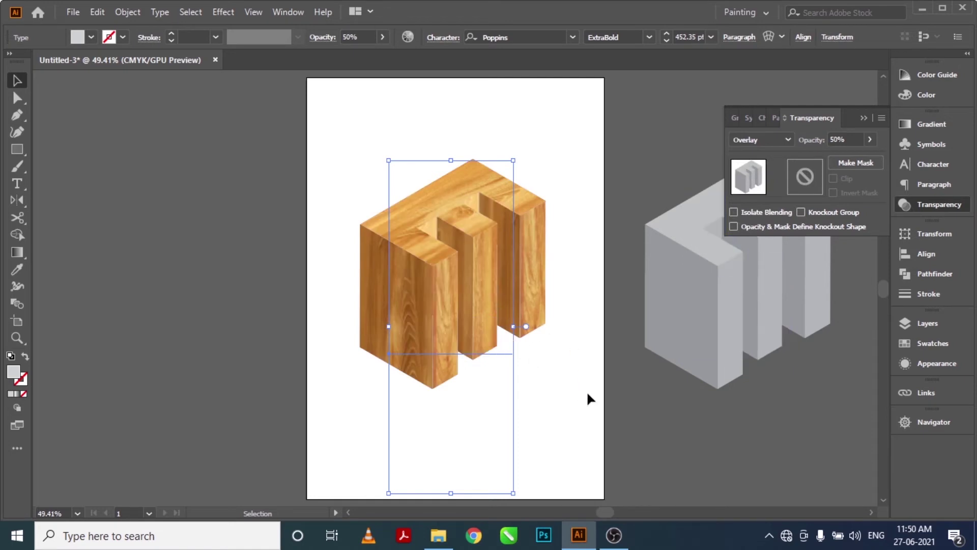
click(851, 138)
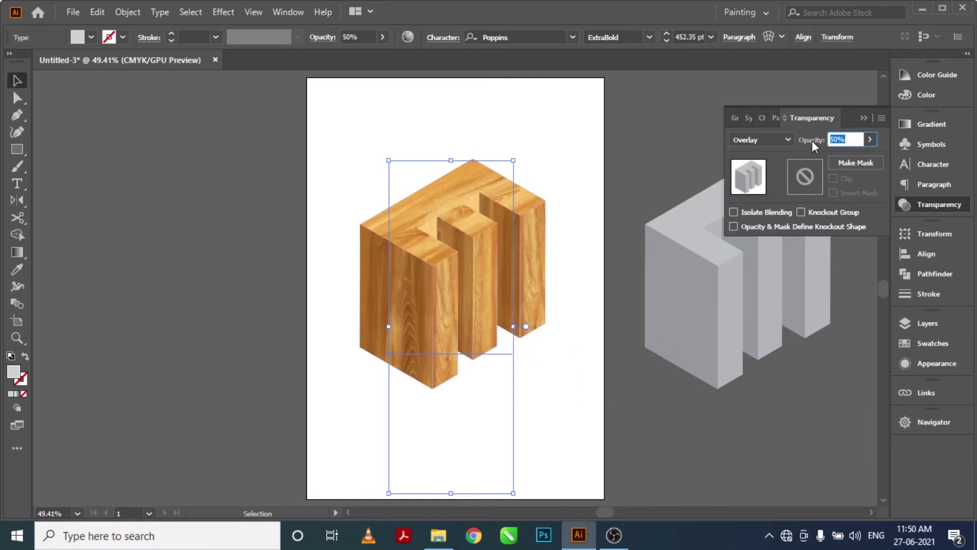
text(20)
key(Return)
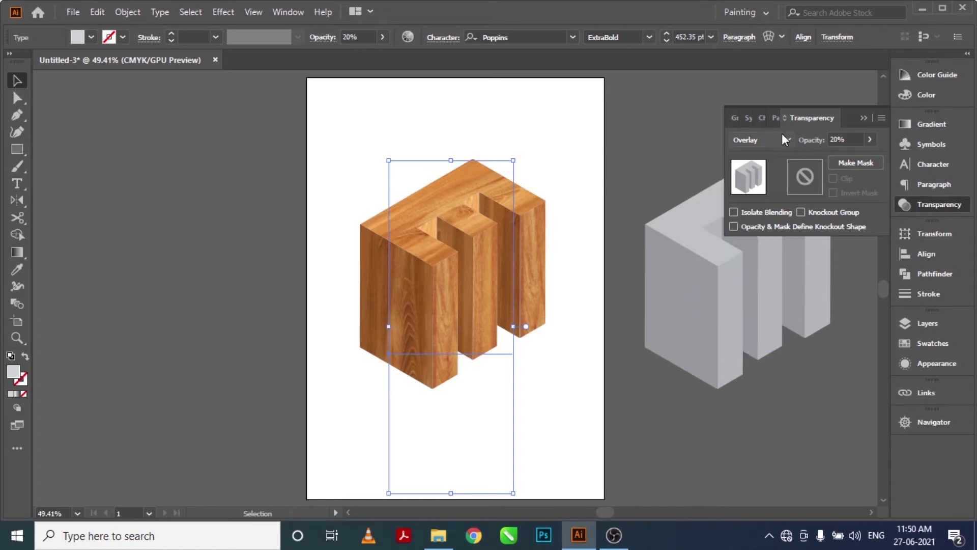
click(771, 142)
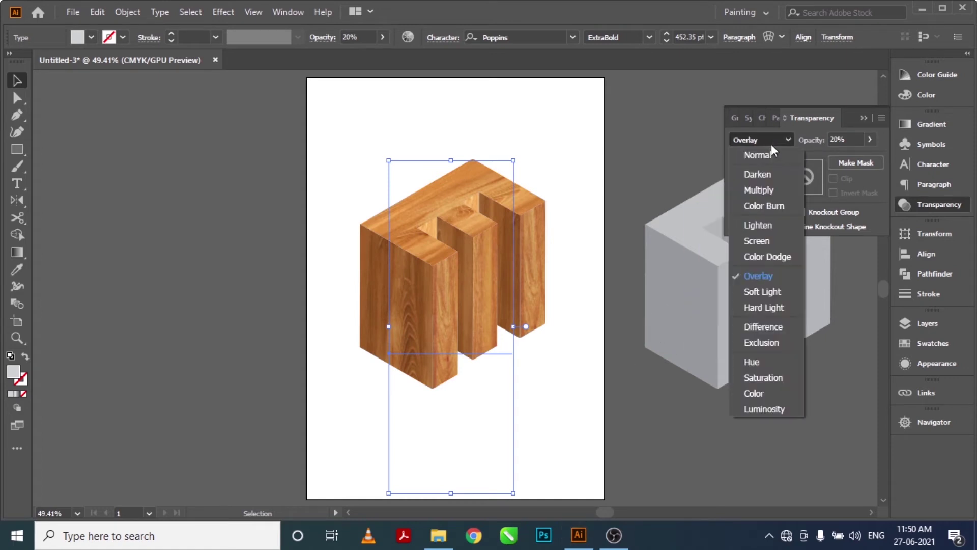
click(768, 240)
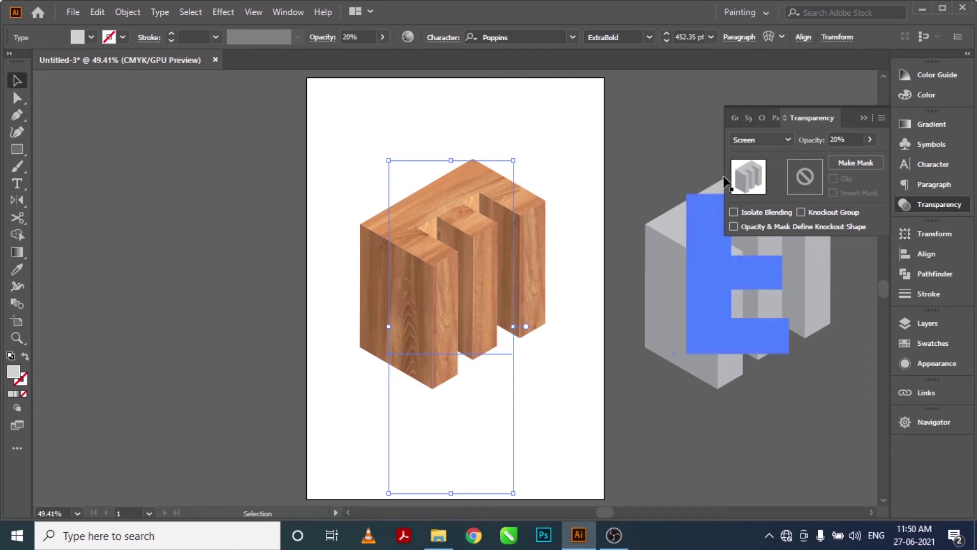
Settle on Multiply blending at 40% opacity and deselect to view it.
click(765, 140)
click(758, 189)
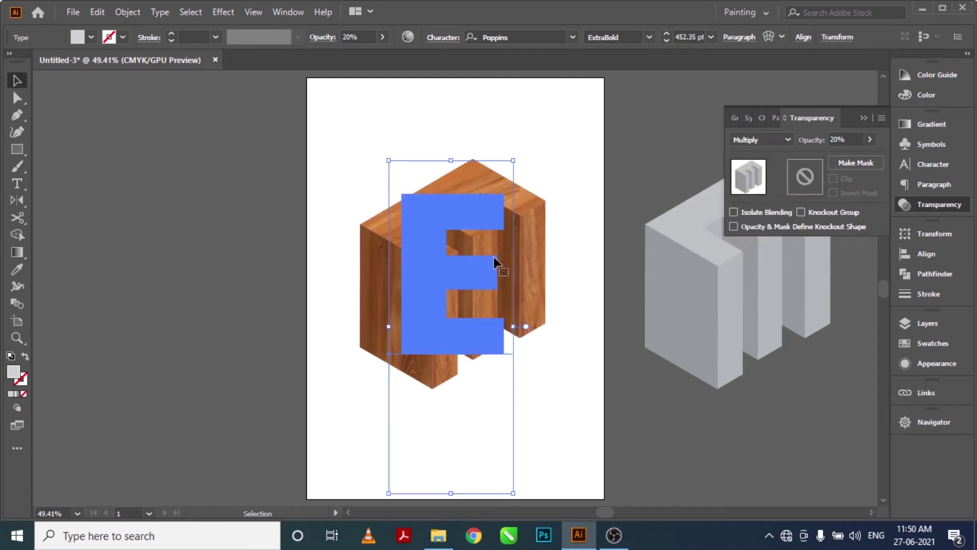
click(850, 139)
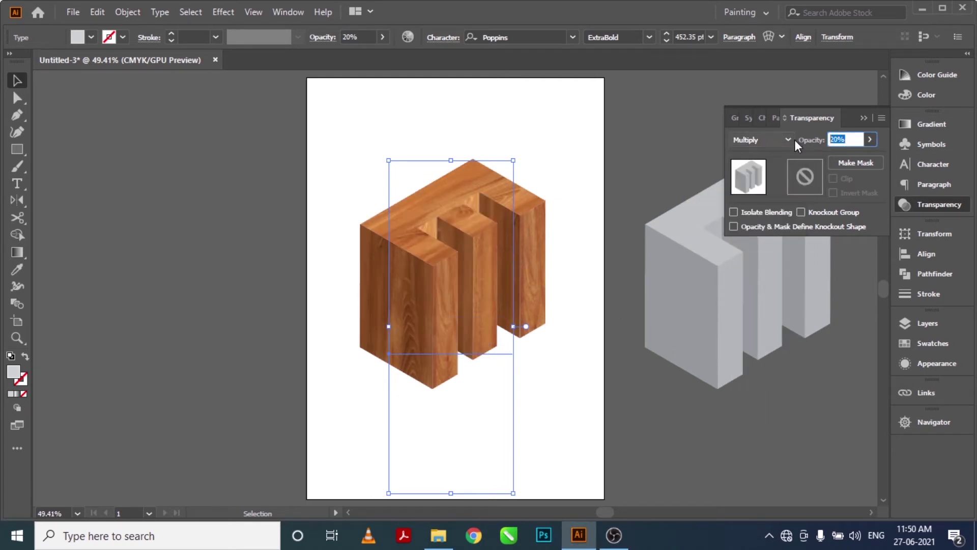
text(40)
key(Return)
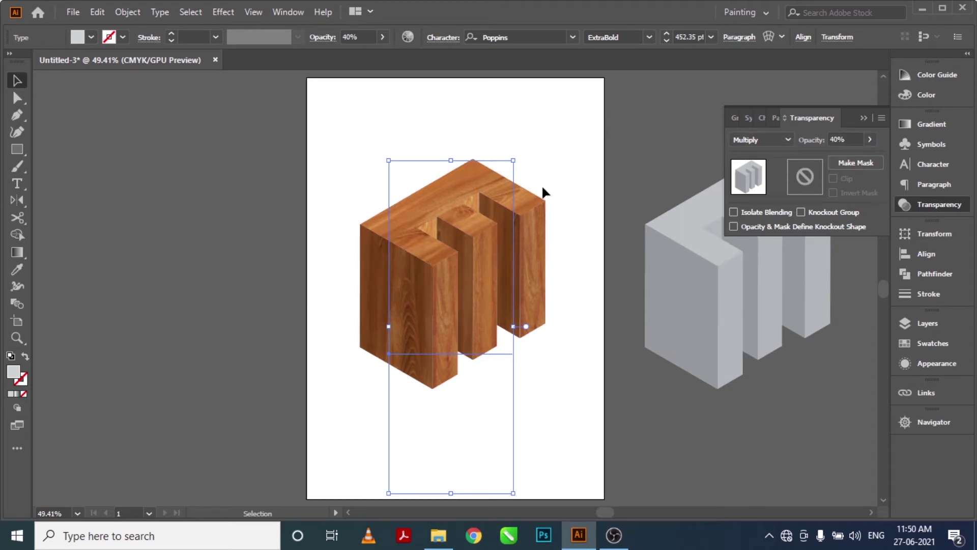
click(637, 413)
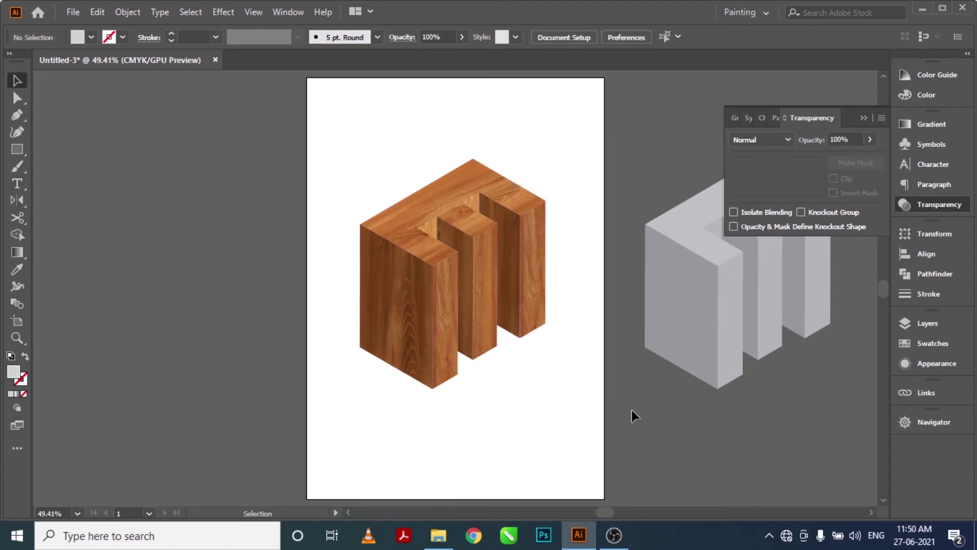
Select the grey 3D E with the wood letter and horizontally centre it over the wood.
key(ctrl+f)
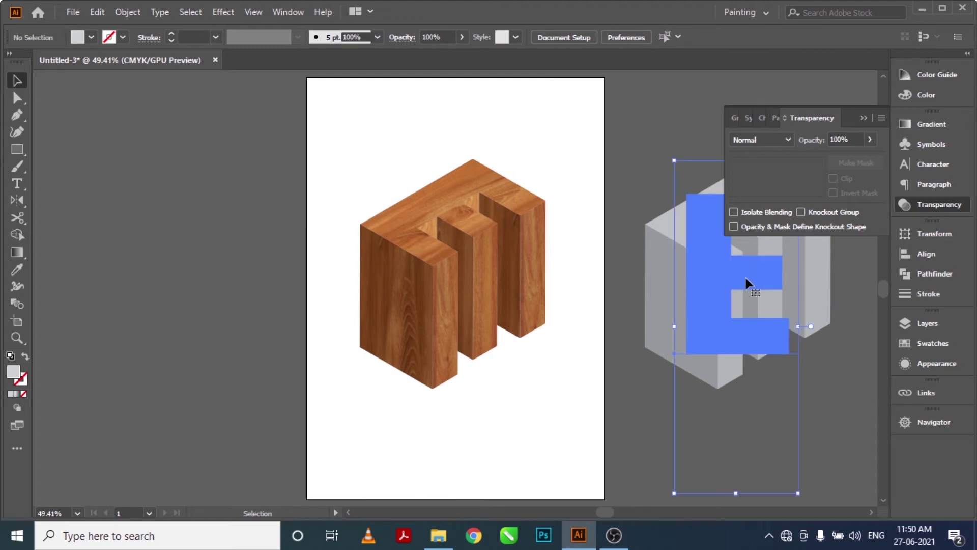
click(744, 278)
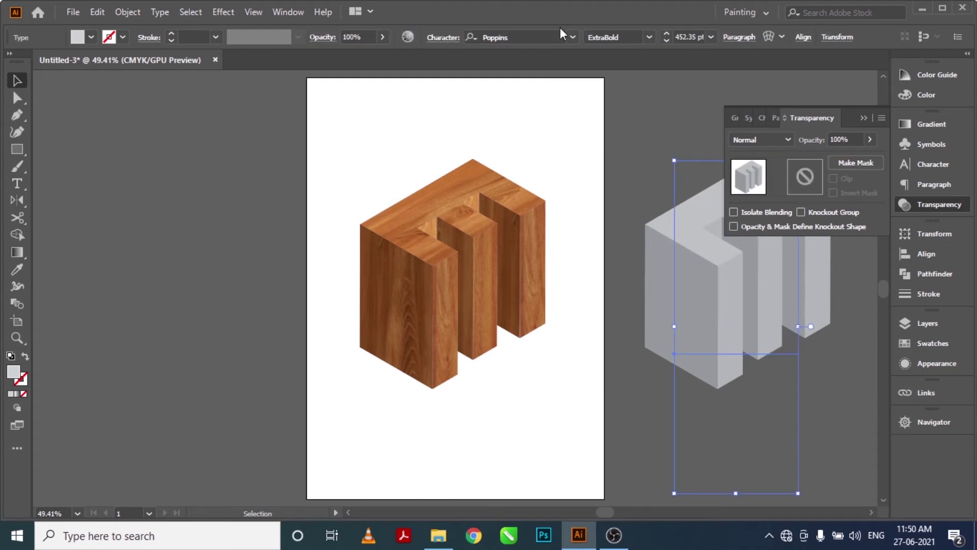
key(ctrl+v)
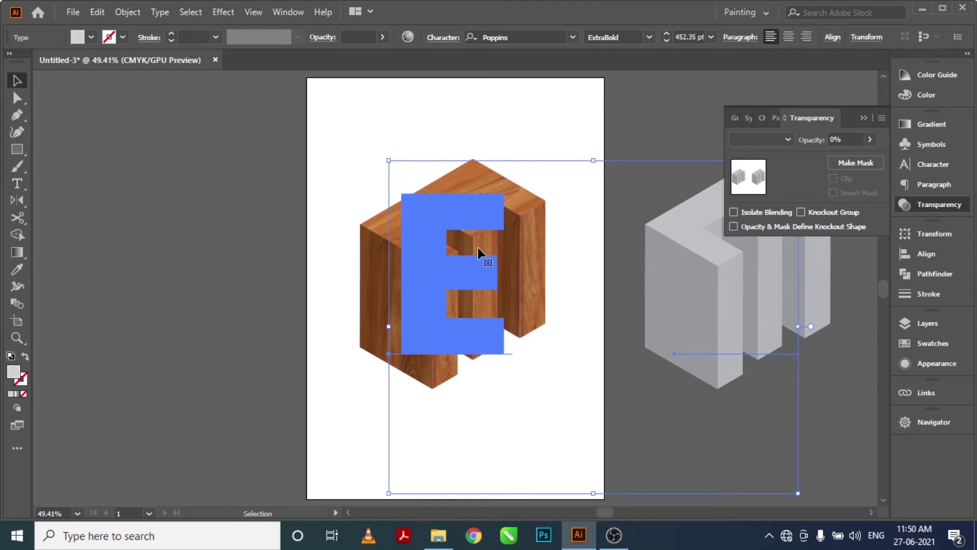
click(864, 117)
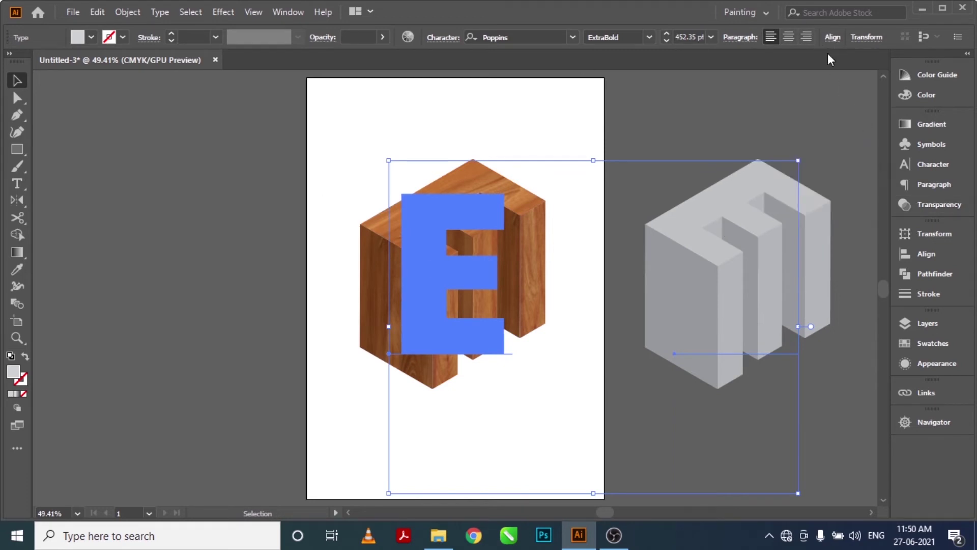
click(833, 37)
click(712, 78)
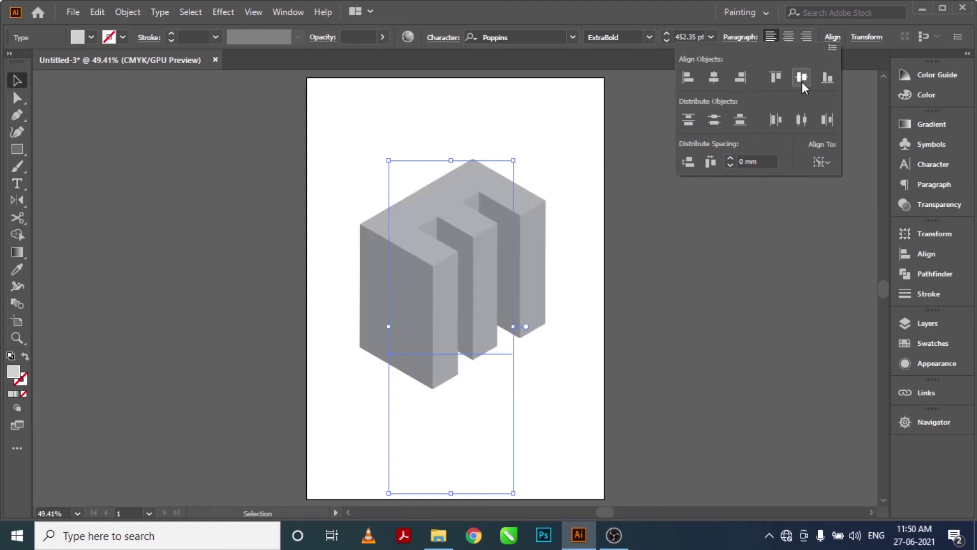
key(ctrl+shift+bracketright)
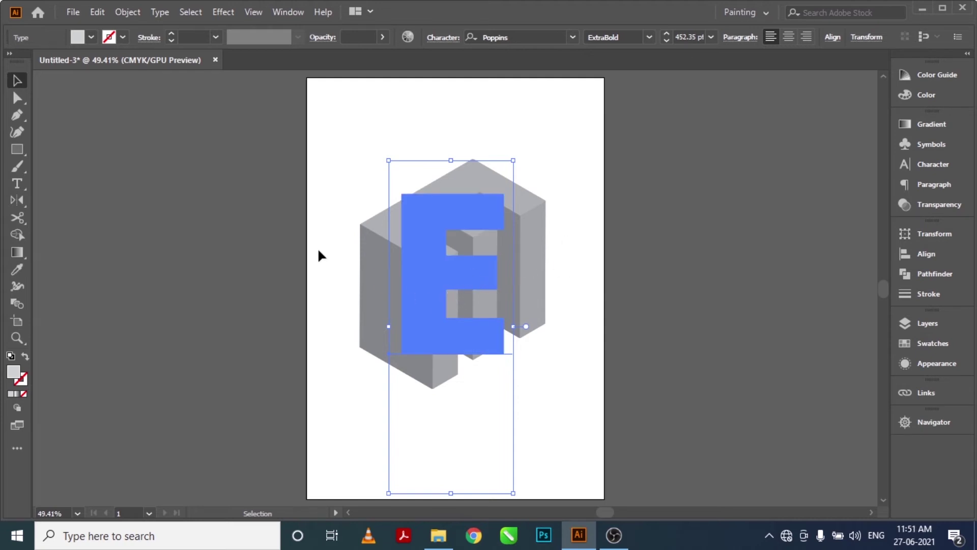
Flatten the grey 3D E's transparency using the Medium Resolution preset.
key(ctrl+shift+bracketleft)
click(127, 12)
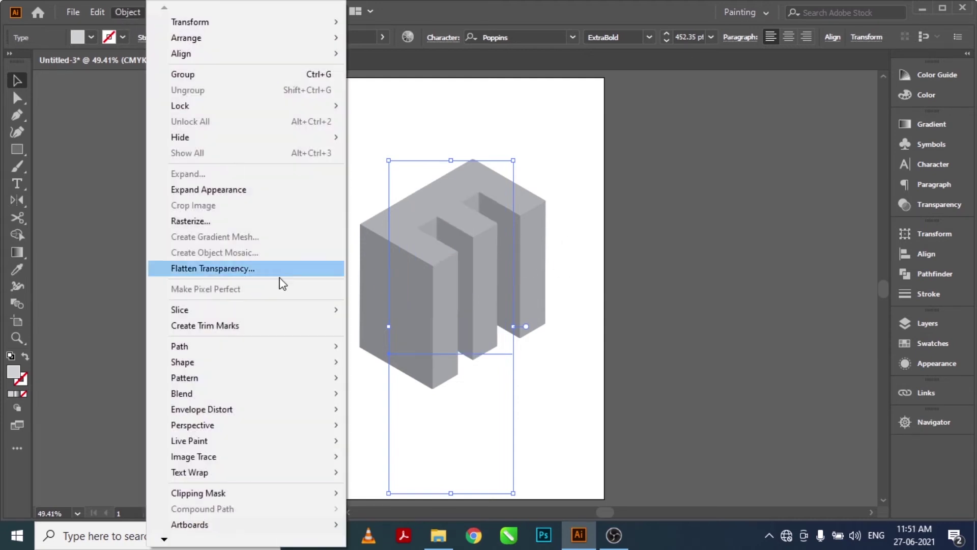
click(266, 268)
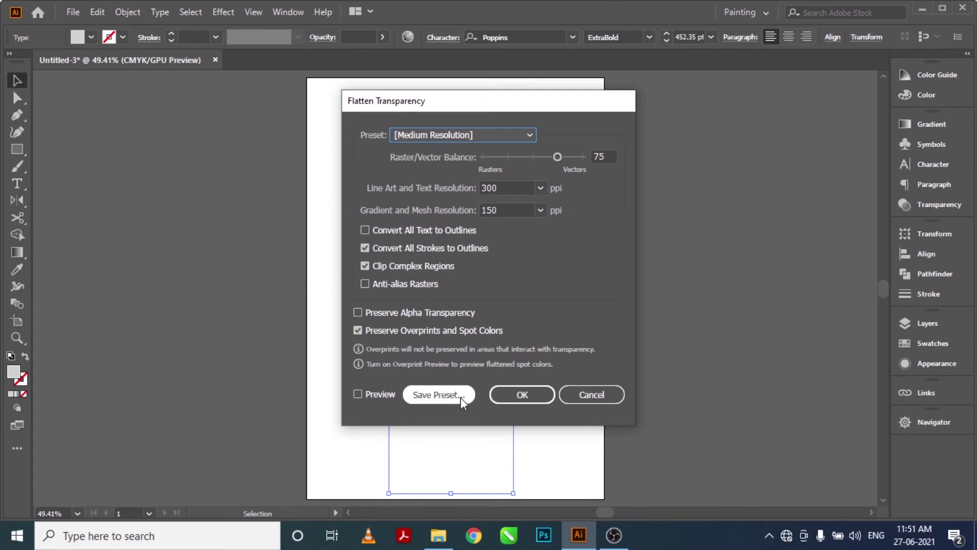
click(520, 396)
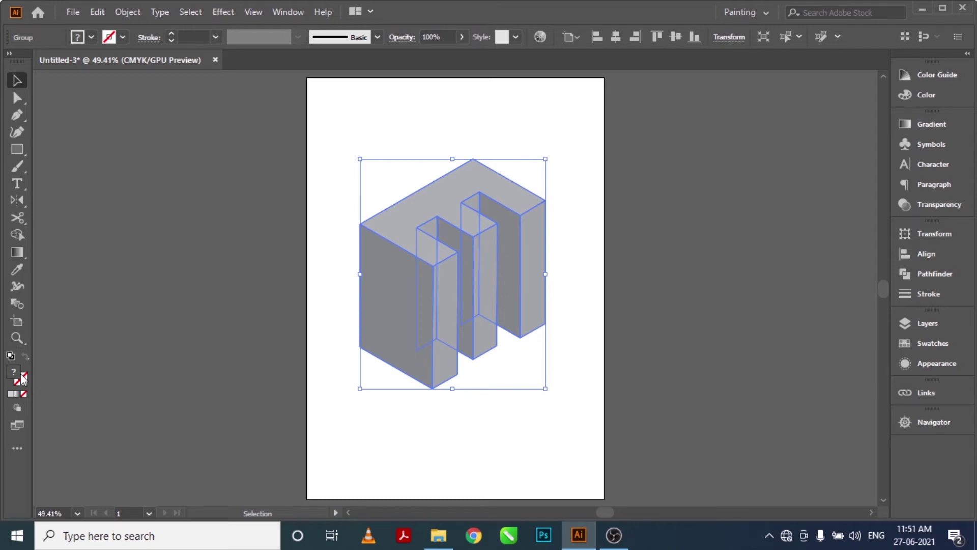
click(25, 394)
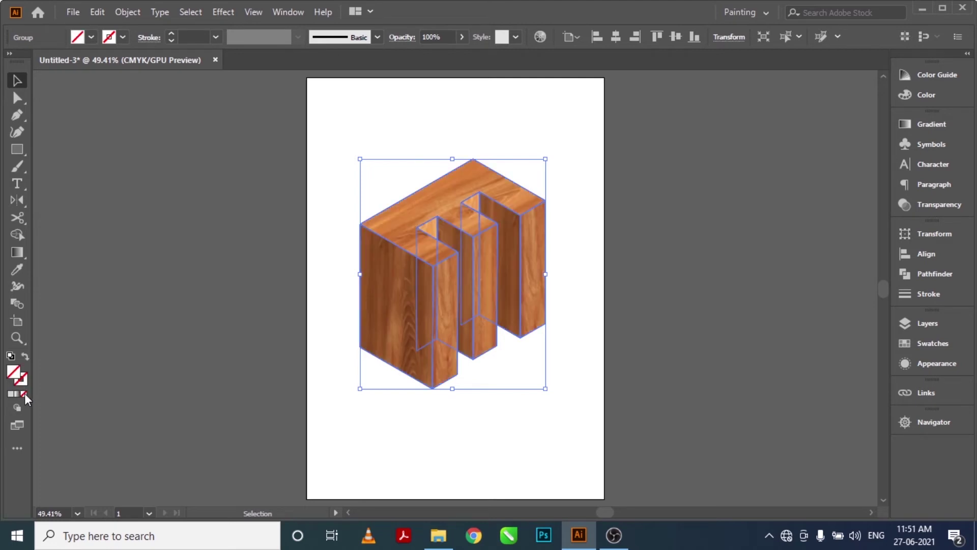
click(22, 380)
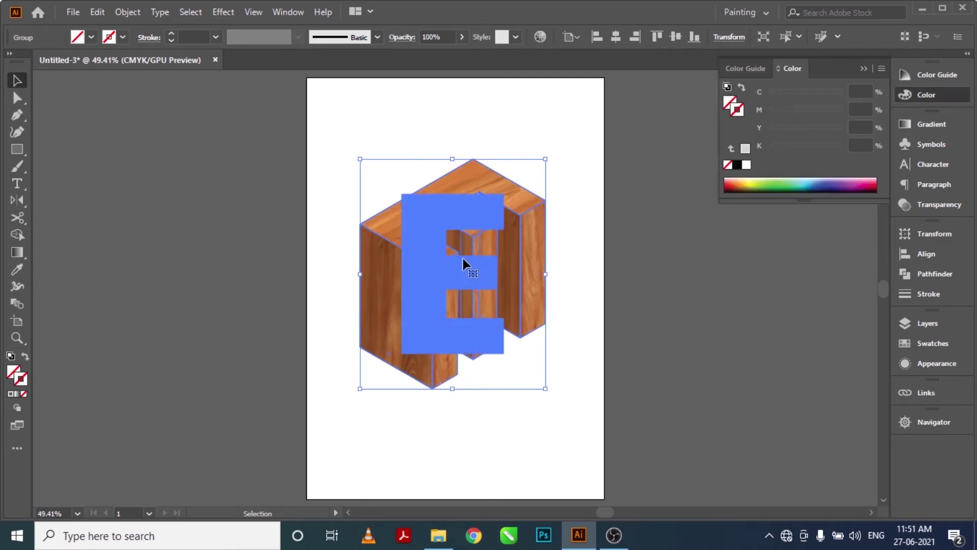
click(746, 165)
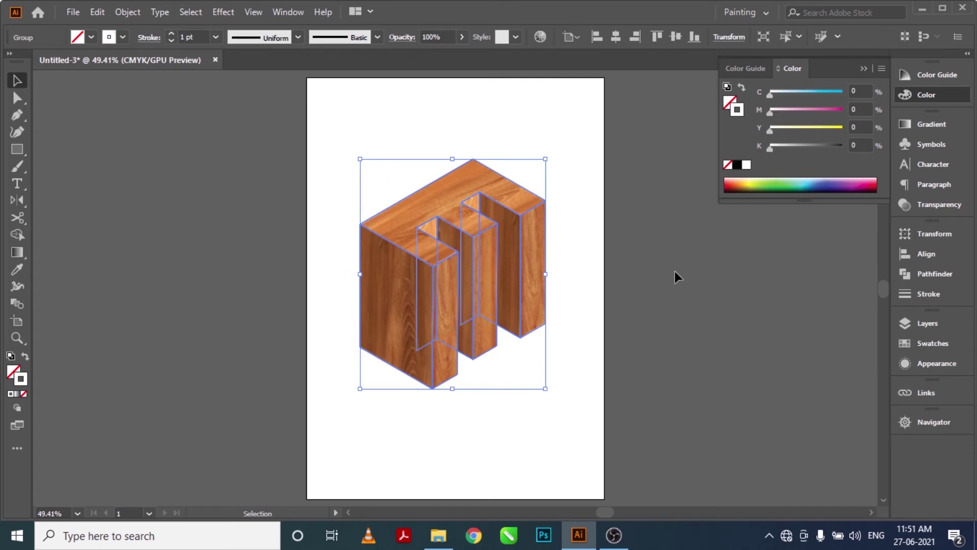
click(674, 272)
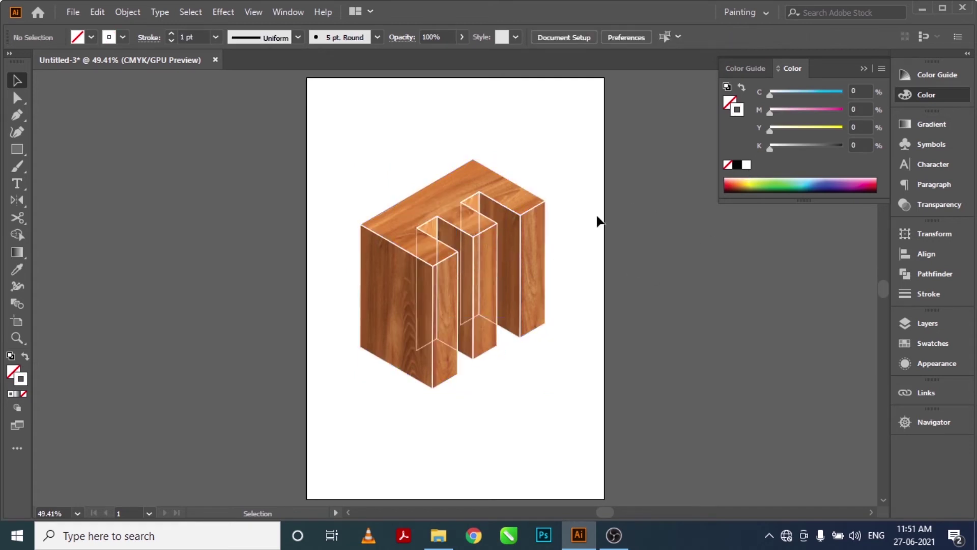
key(z)
drag(552, 242, 553, 243)
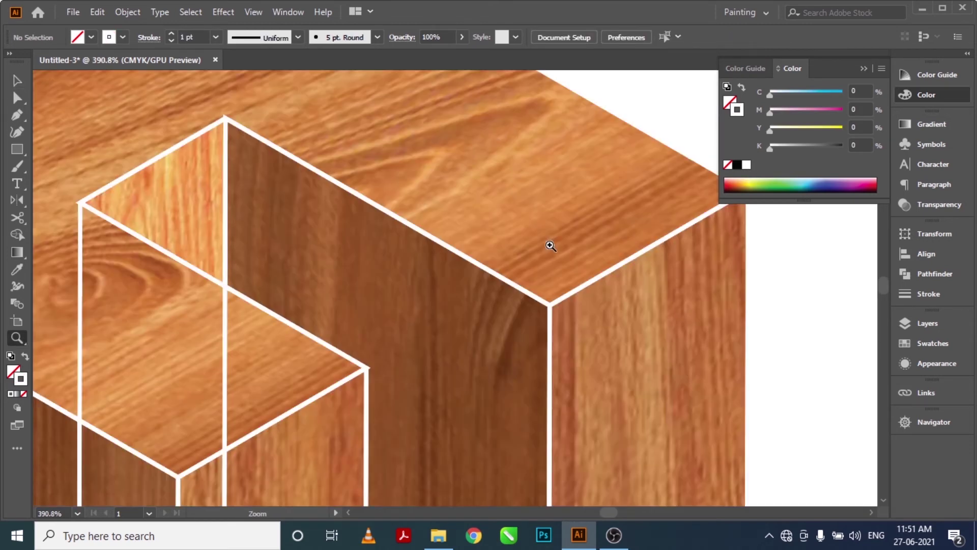
key(v)
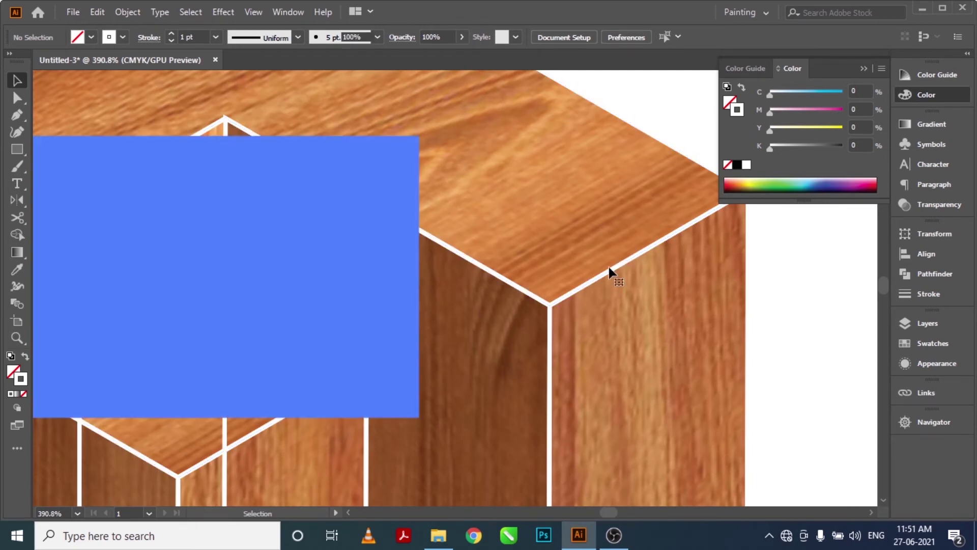
click(613, 267)
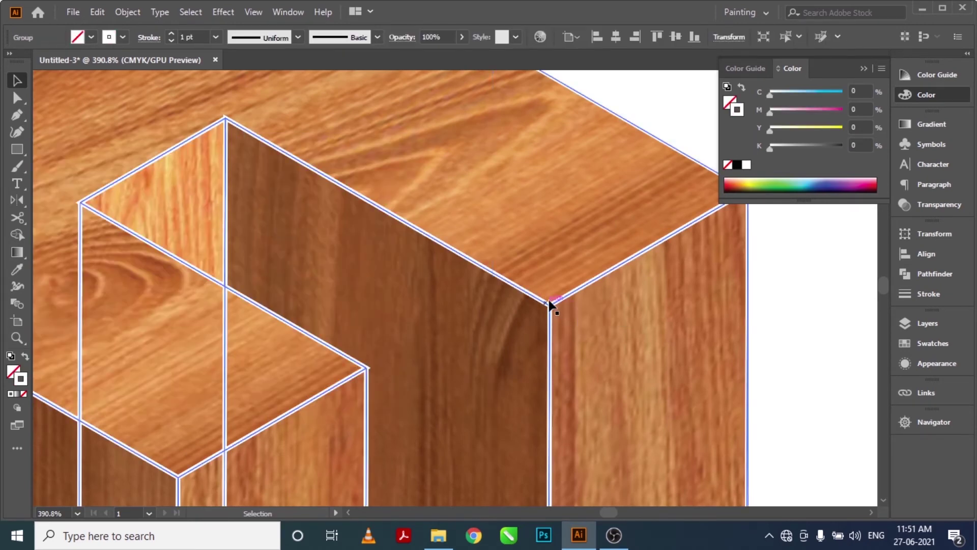
key(ctrl+0)
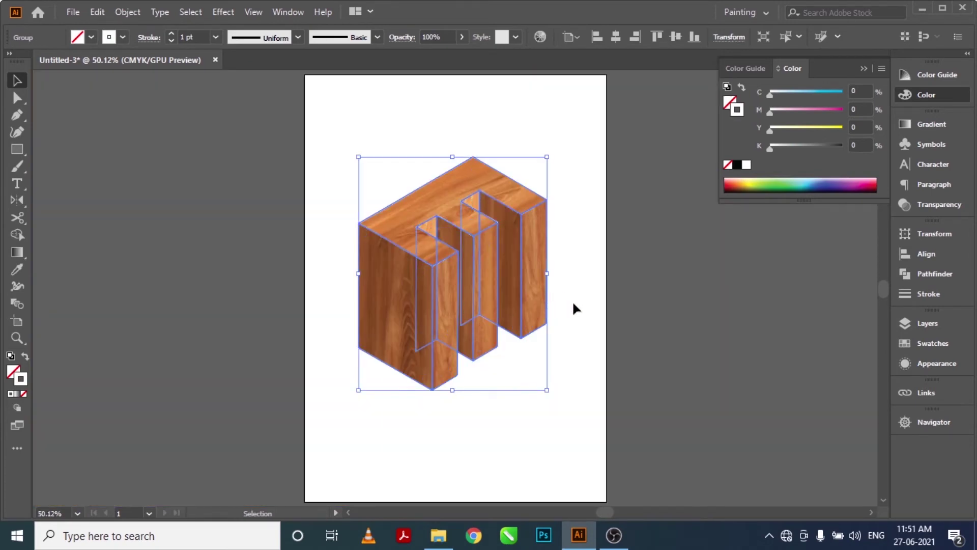
click(576, 302)
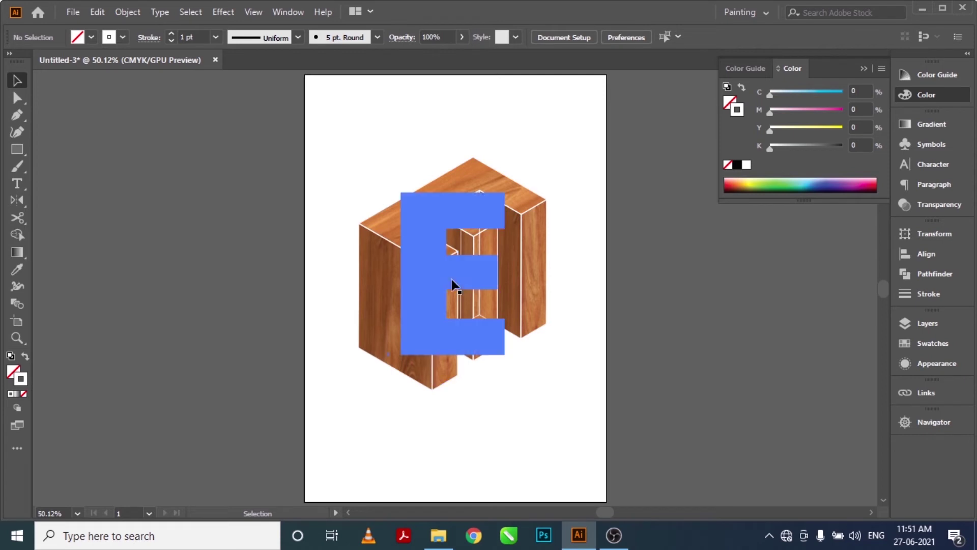
click(451, 283)
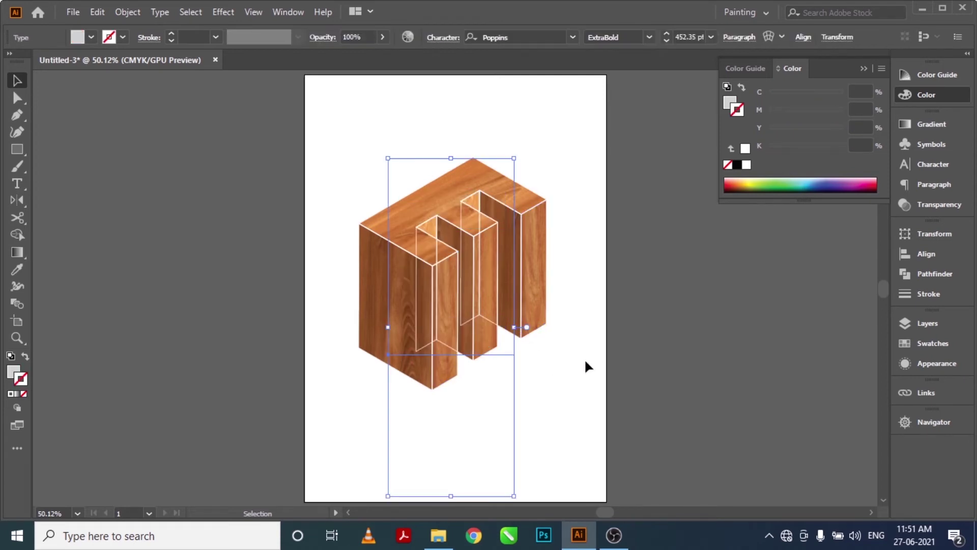
click(707, 334)
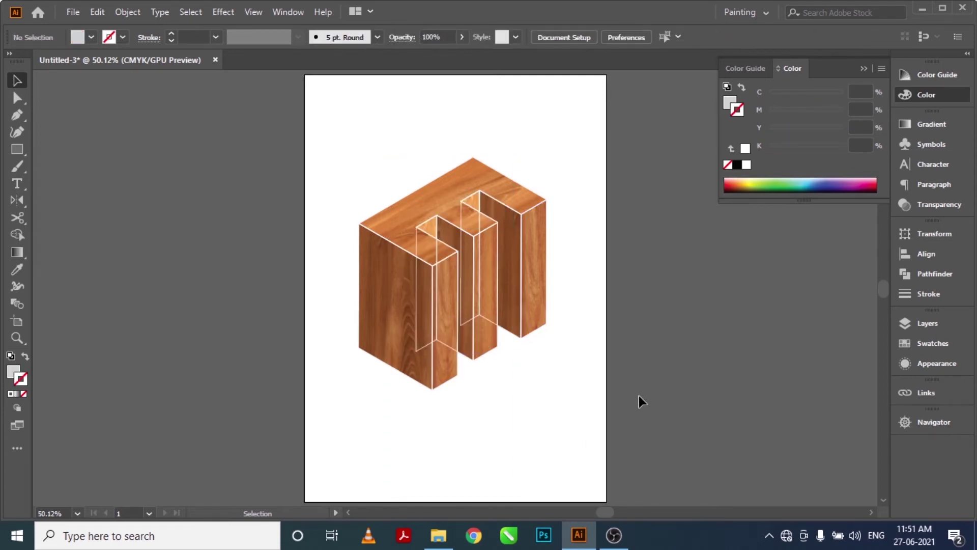
drag(676, 406, 394, 463)
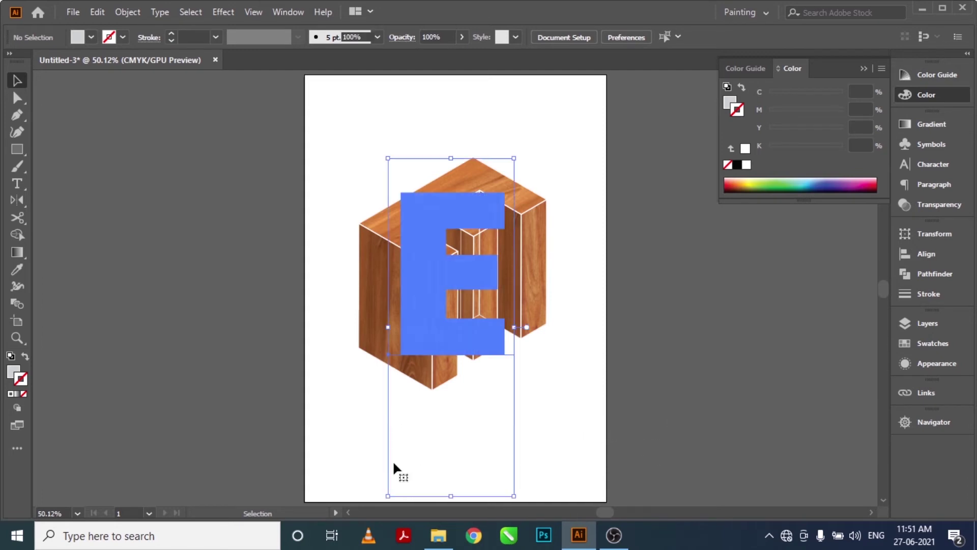
key(ctrl+shift+b)
click(631, 354)
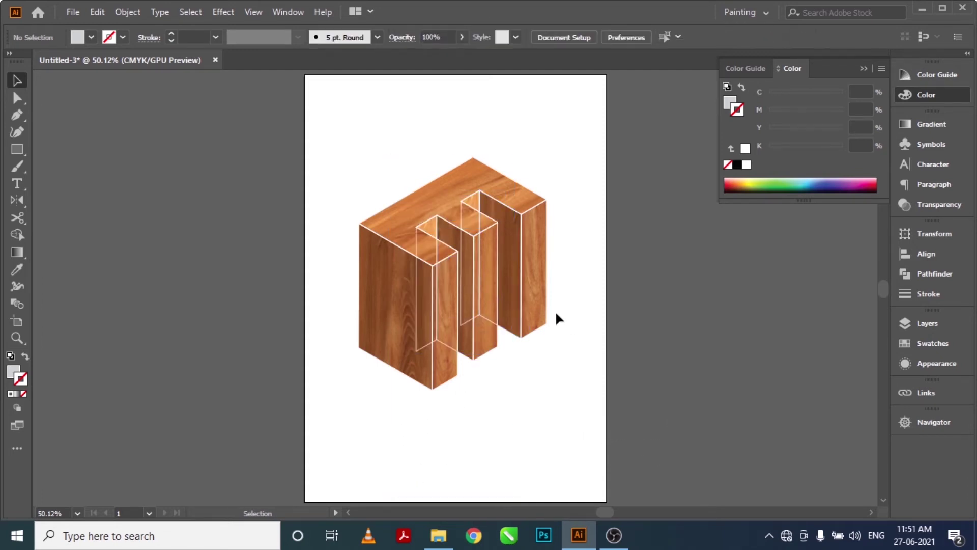
Place the 10% Dark wood image on the canvas left of the artboard.
click(450, 249)
key(ctrl+0)
click(73, 12)
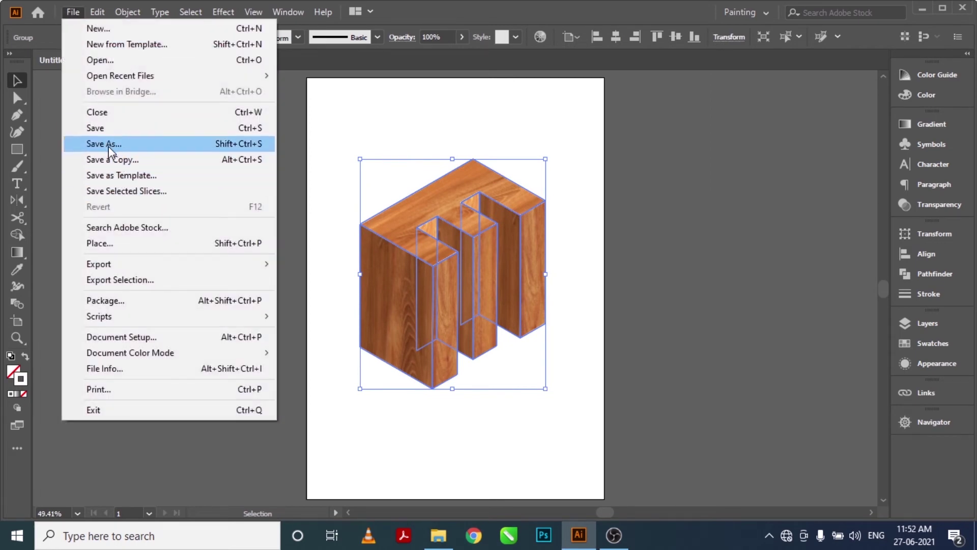
click(144, 242)
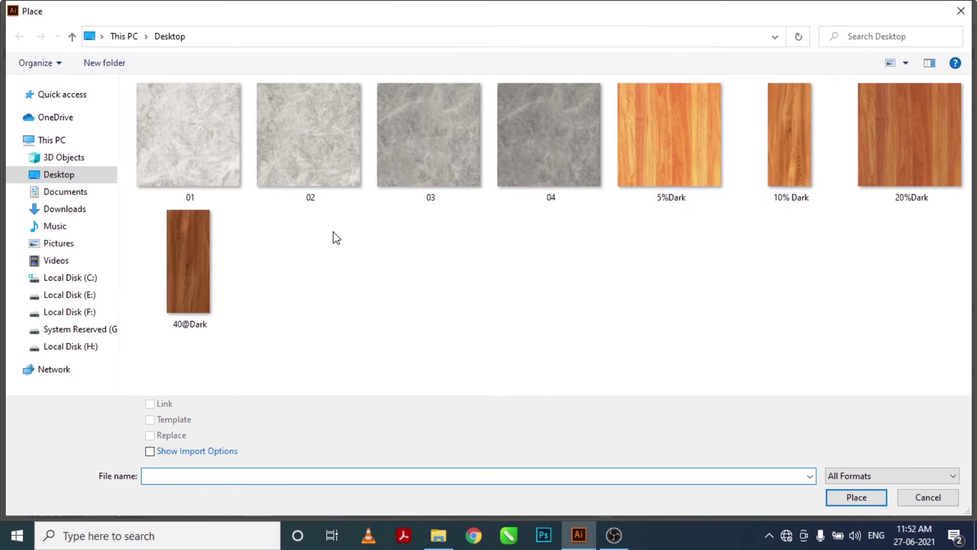
click(753, 146)
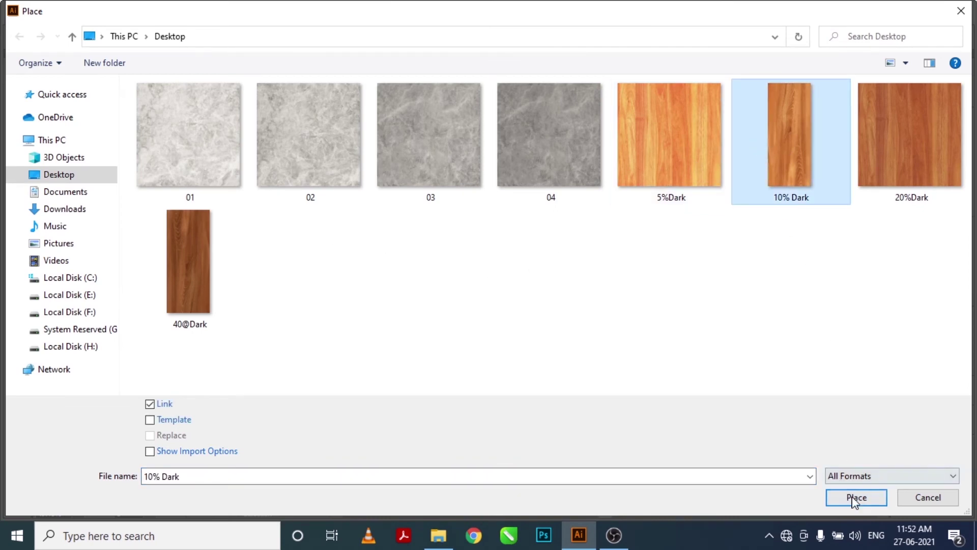
click(854, 498)
click(136, 151)
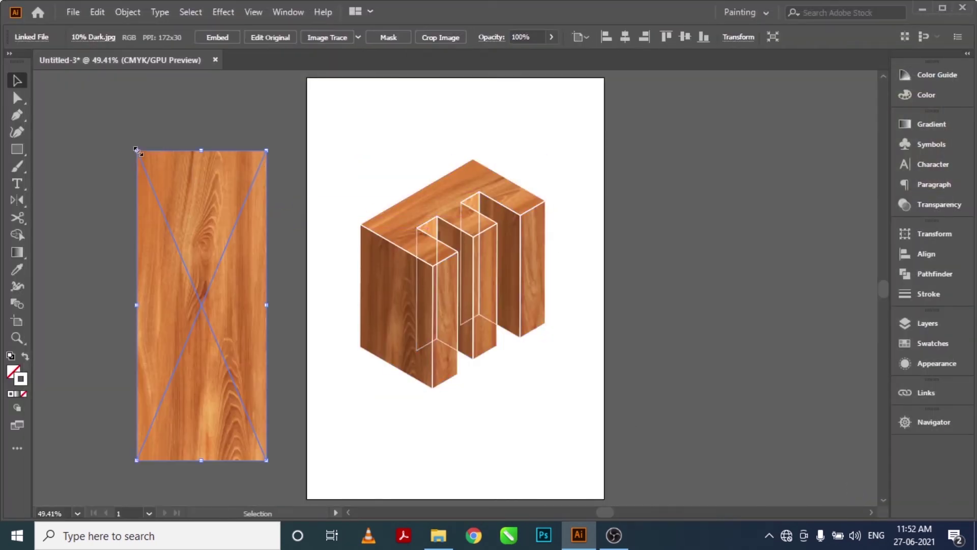
click(465, 234)
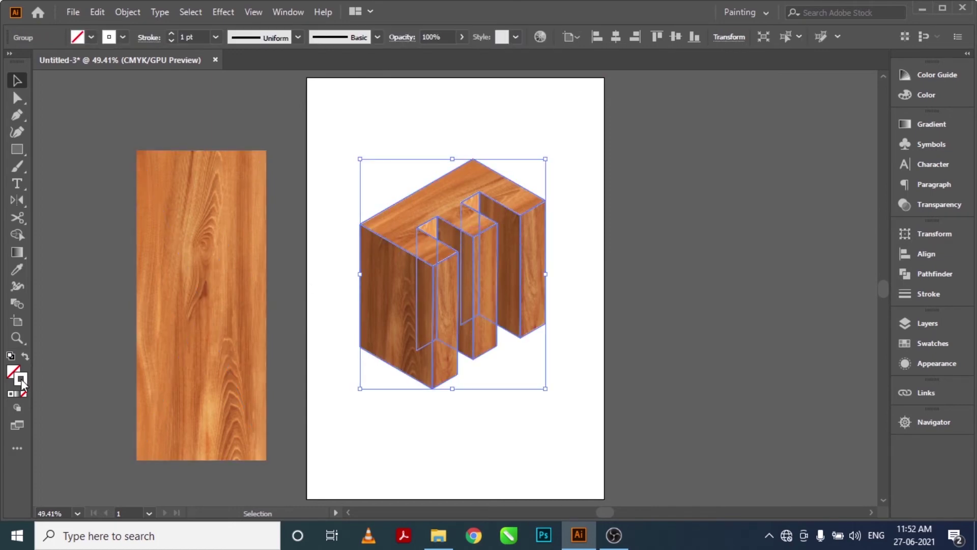
Set the 3D letter's edge outlines to a tan sampled from the wood image.
key(F6)
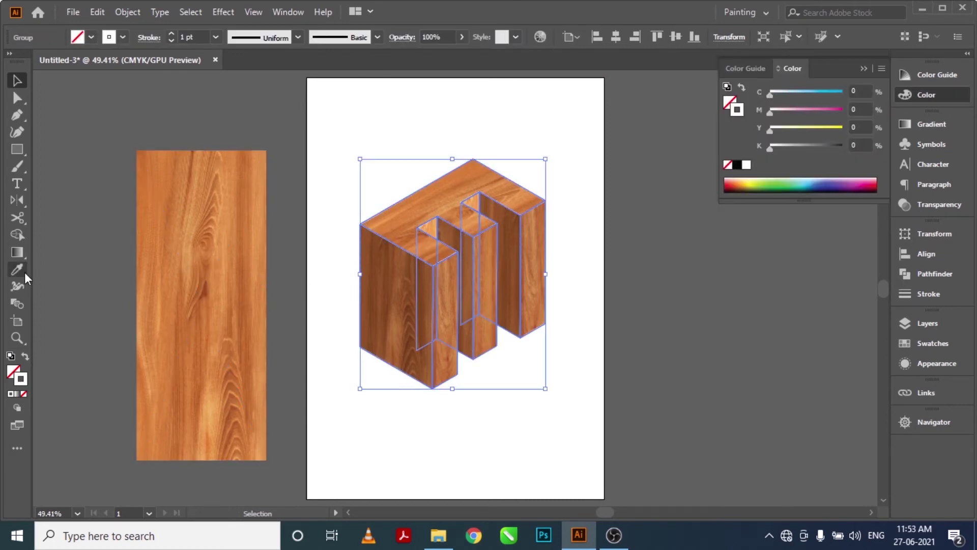
click(23, 273)
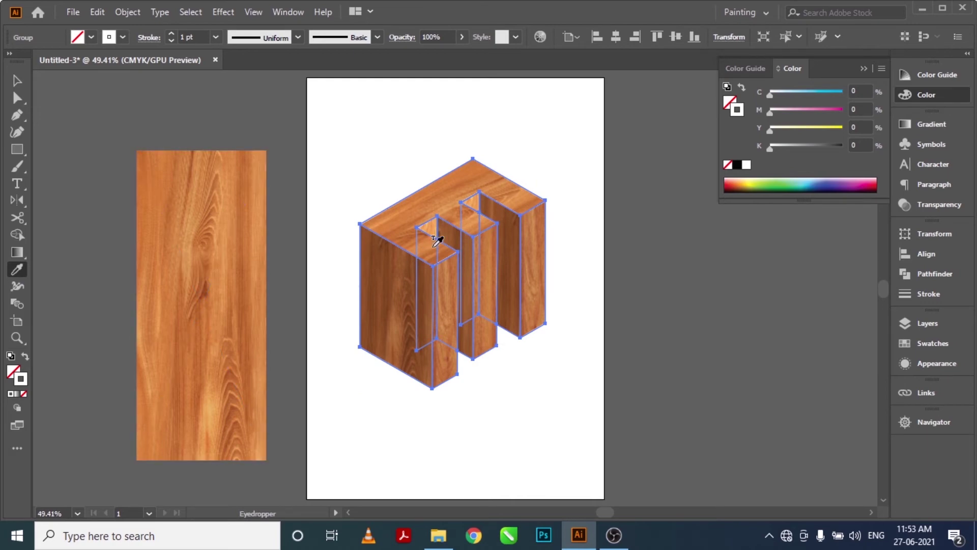
click(214, 403)
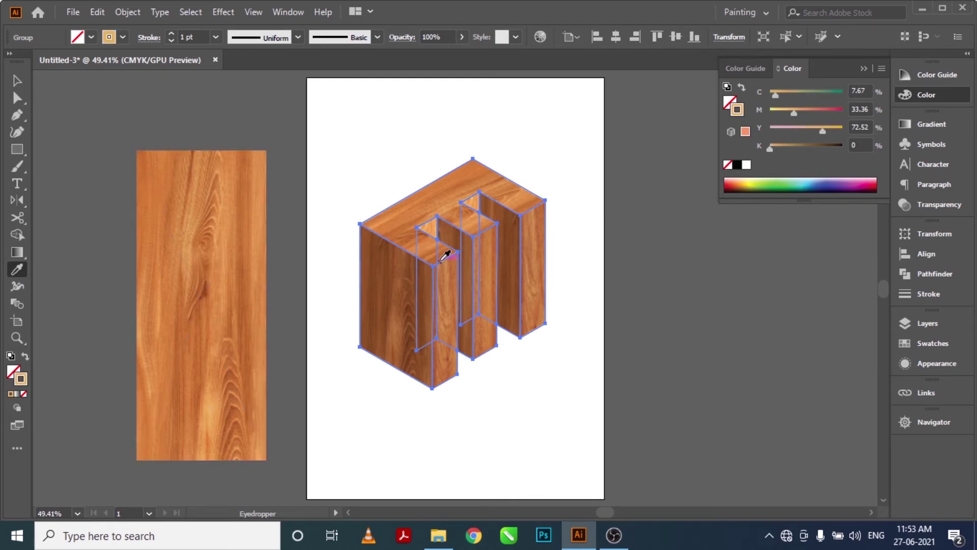
key(z)
drag(414, 249, 504, 311)
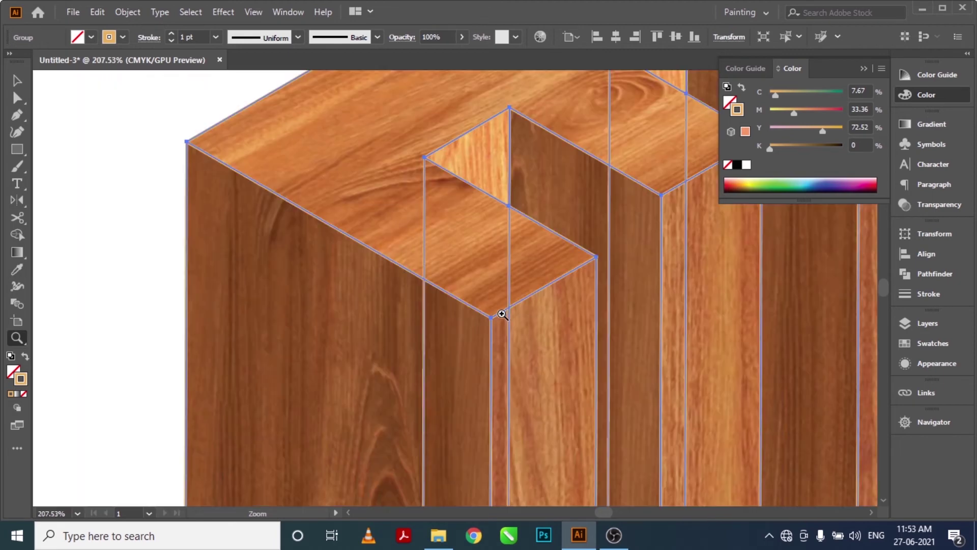
Fit the page, zoom around the 3D letter and select the whole group.
key(v)
click(157, 233)
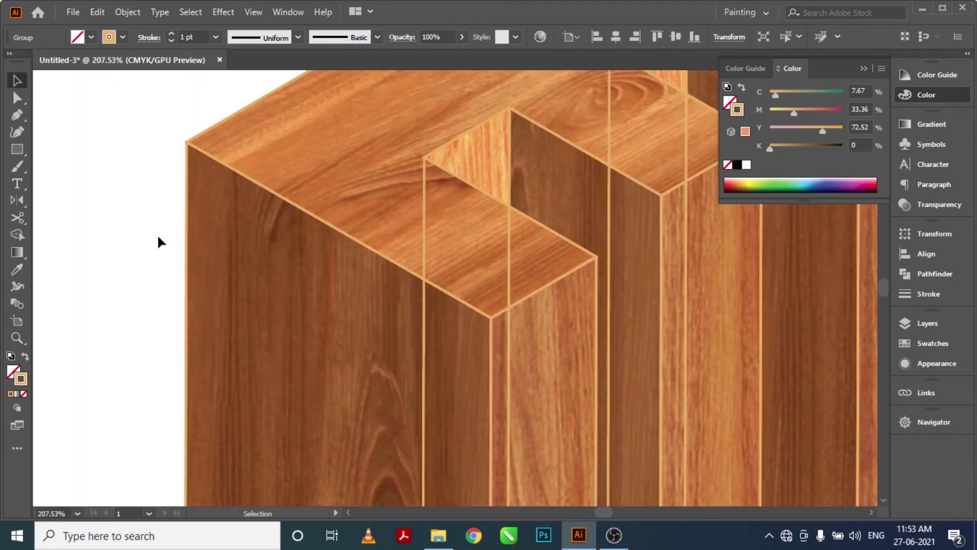
key(ctrl+0)
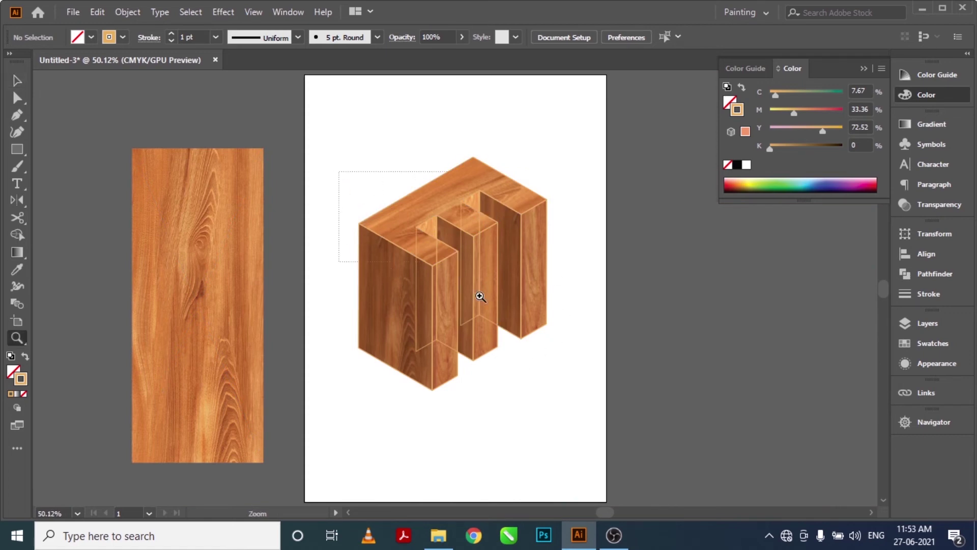
drag(339, 173, 621, 414)
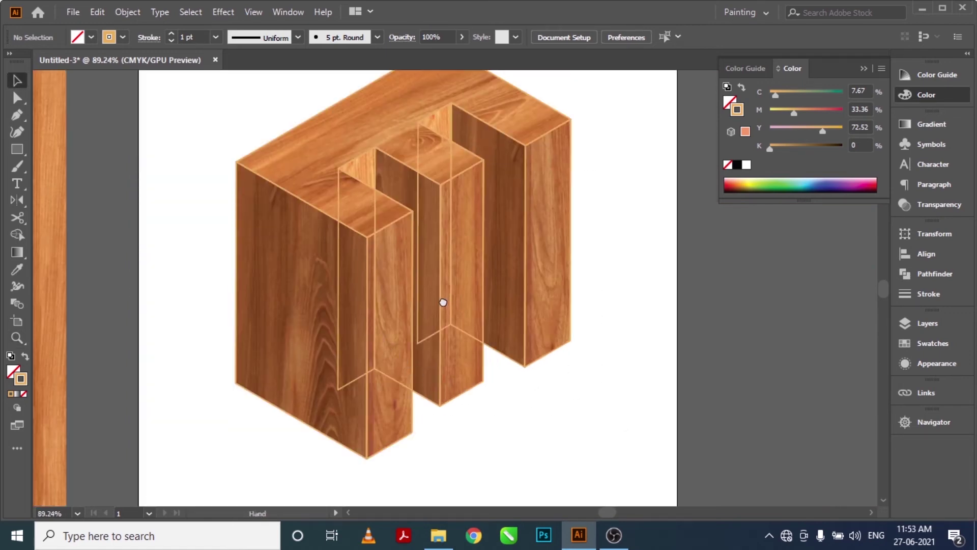
scroll(348, 212, up, 1)
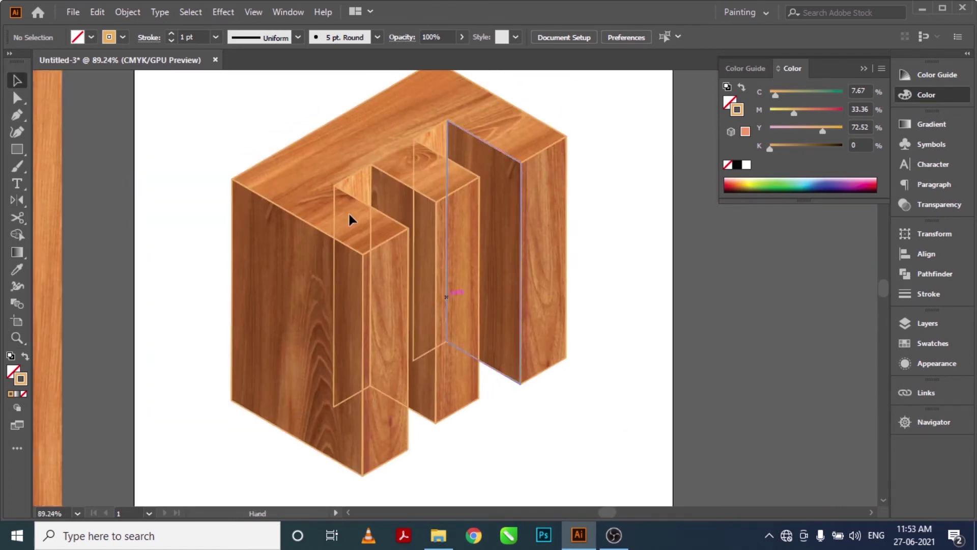
click(524, 233)
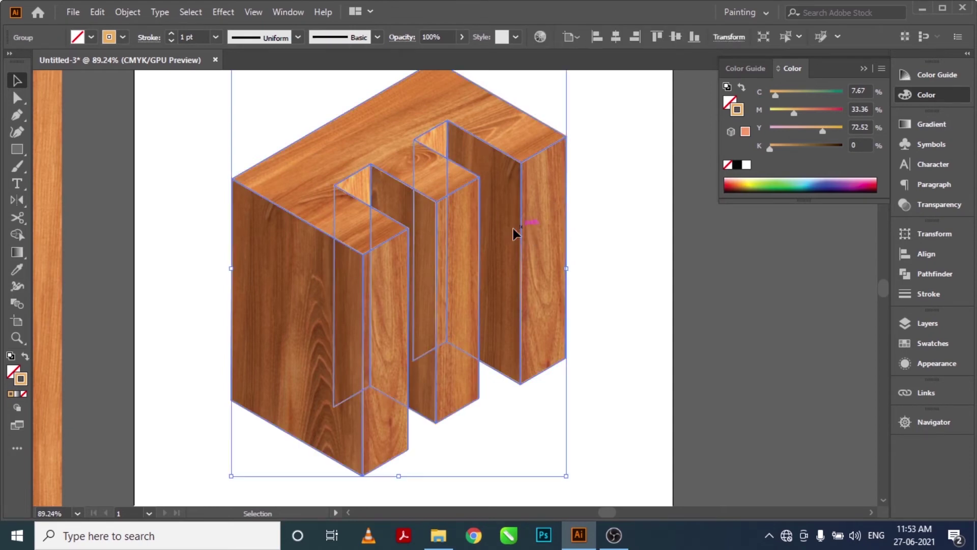
Delete the placed wood image, then undo to restore it.
key(ctrl+0)
click(167, 323)
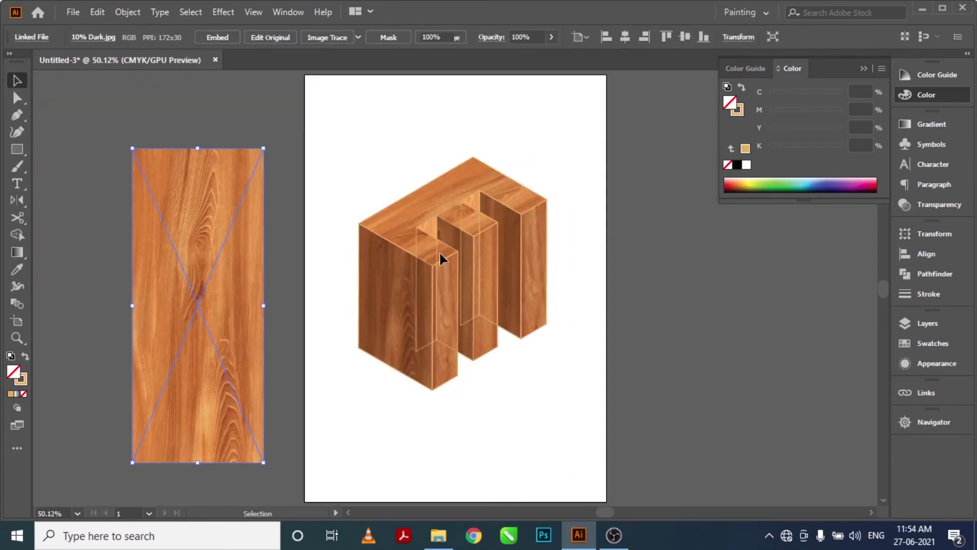
key(Delete)
key(ctrl+z)
Reselect the letter group, clear the selection and zoom in on the pillars.
click(441, 257)
key(a)
click(684, 264)
key(v)
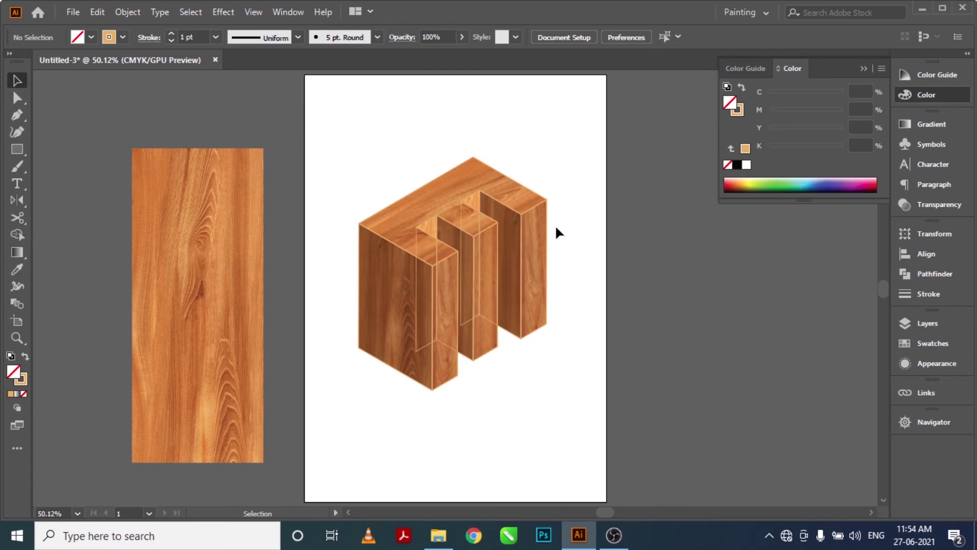
key(z)
drag(392, 211, 530, 374)
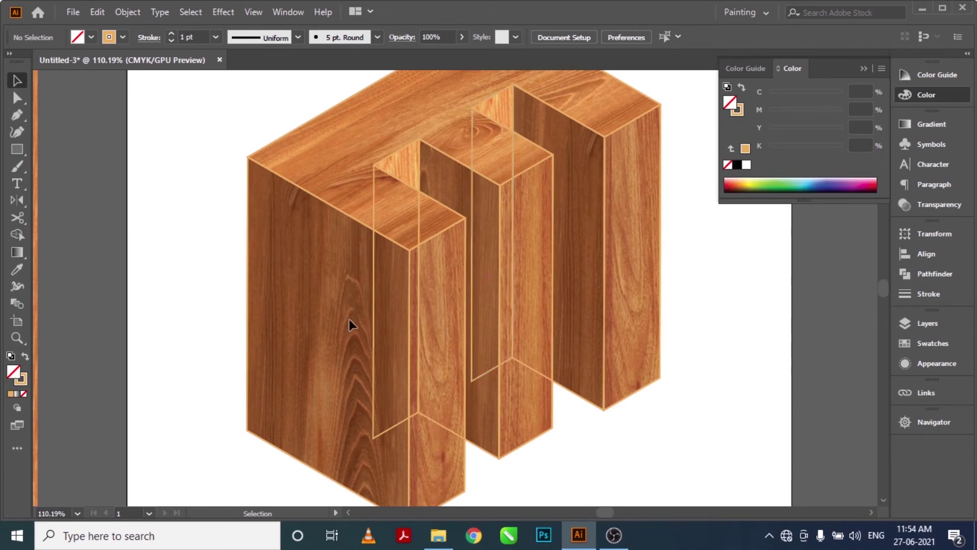
Delete the inner pillar face's hidden side and the hidden vertical edge line.
key(a)
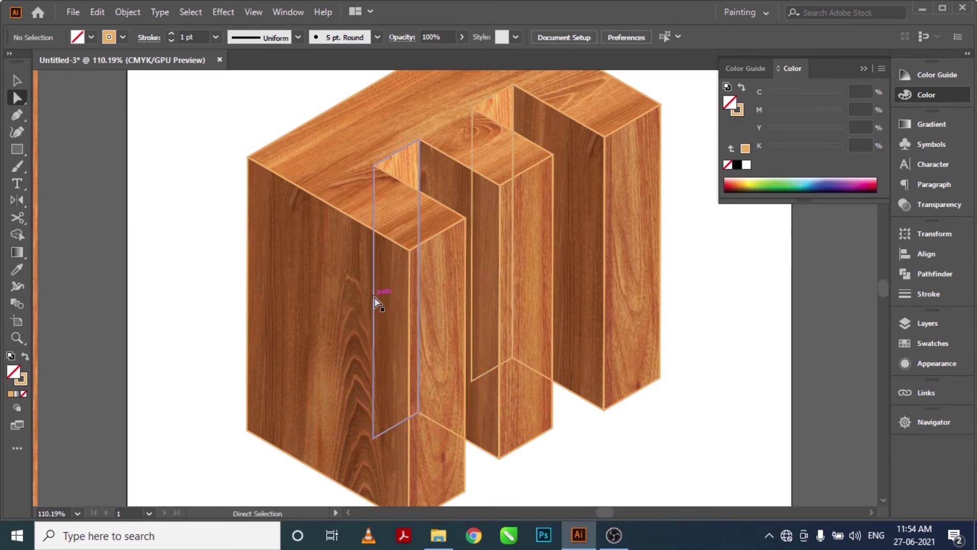
click(374, 297)
key(Delete)
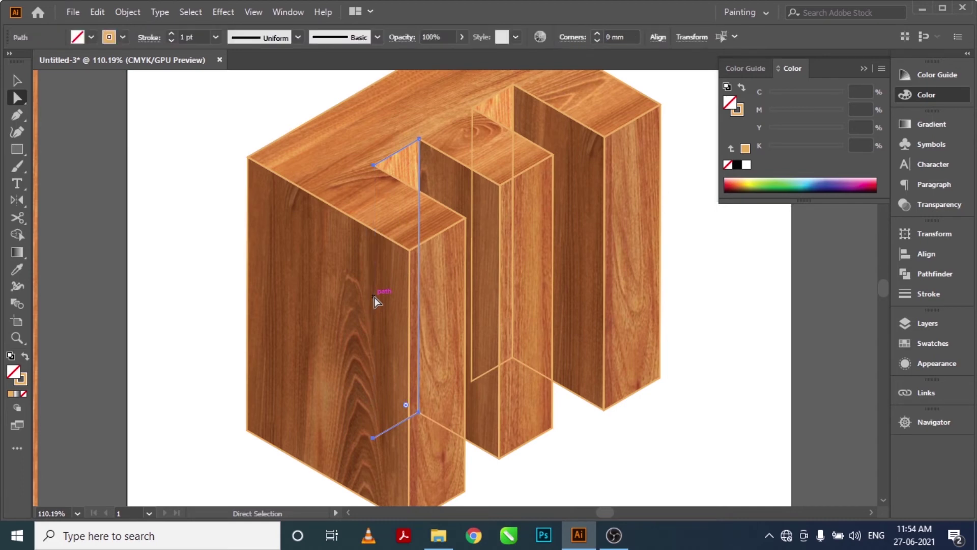
click(374, 438)
key(Delete)
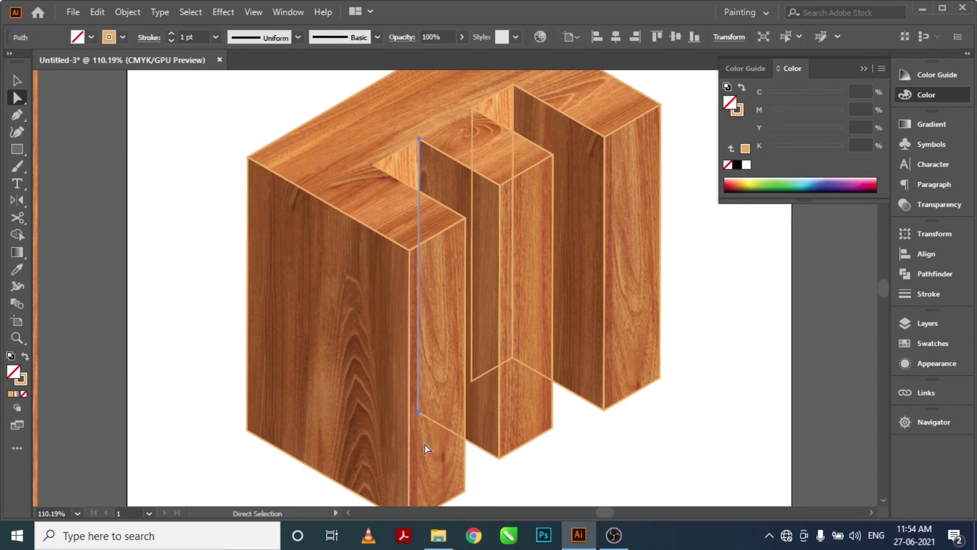
click(420, 411)
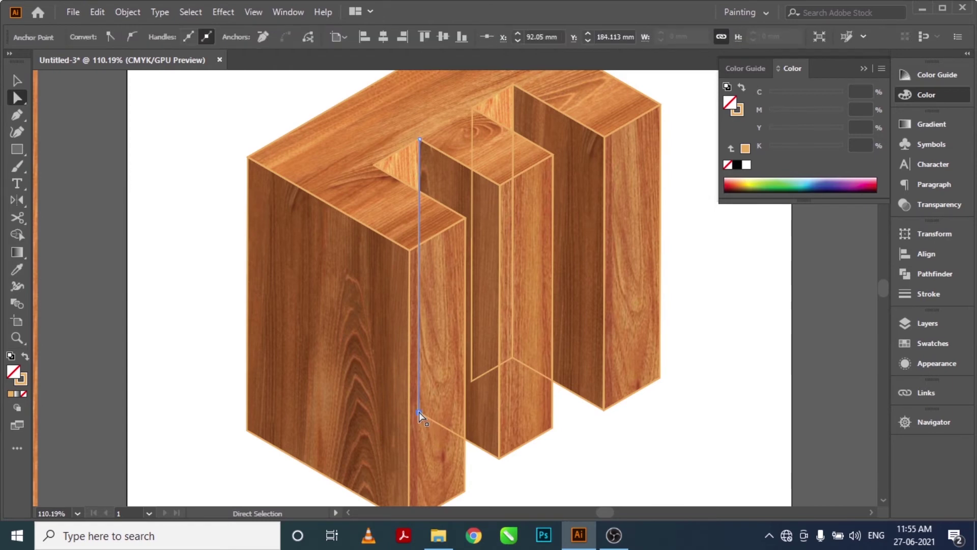
key(Delete)
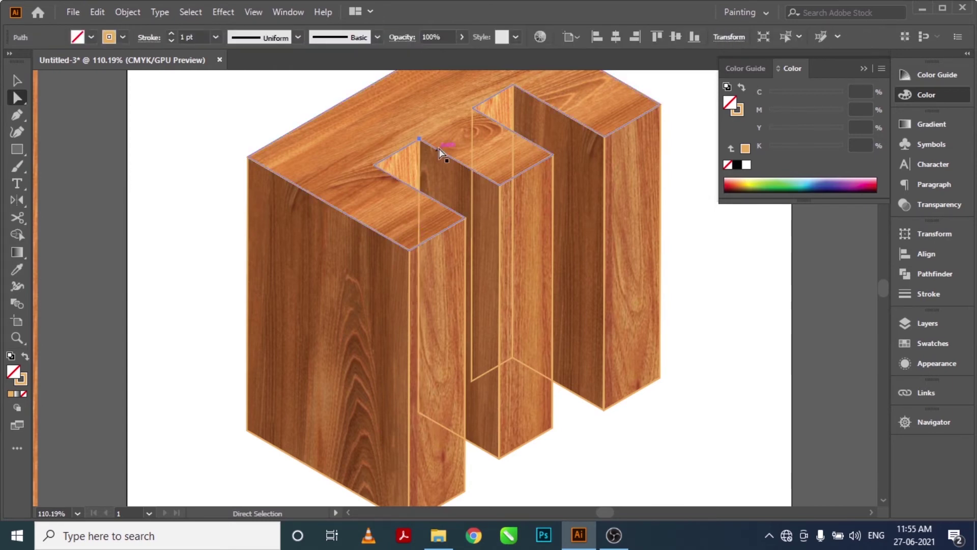
Remove the next outline's hidden corner and the back panel's hidden left edge.
click(419, 319)
click(418, 413)
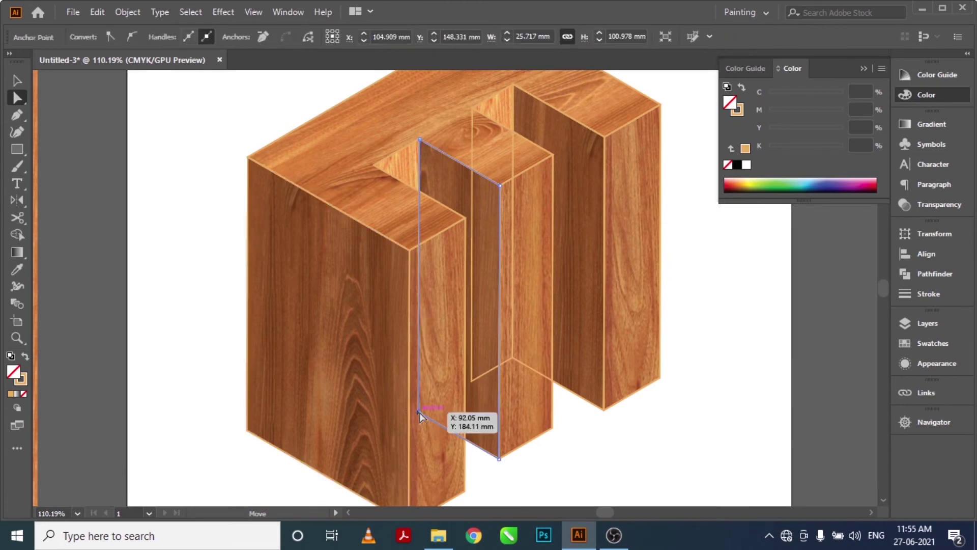
key(Delete)
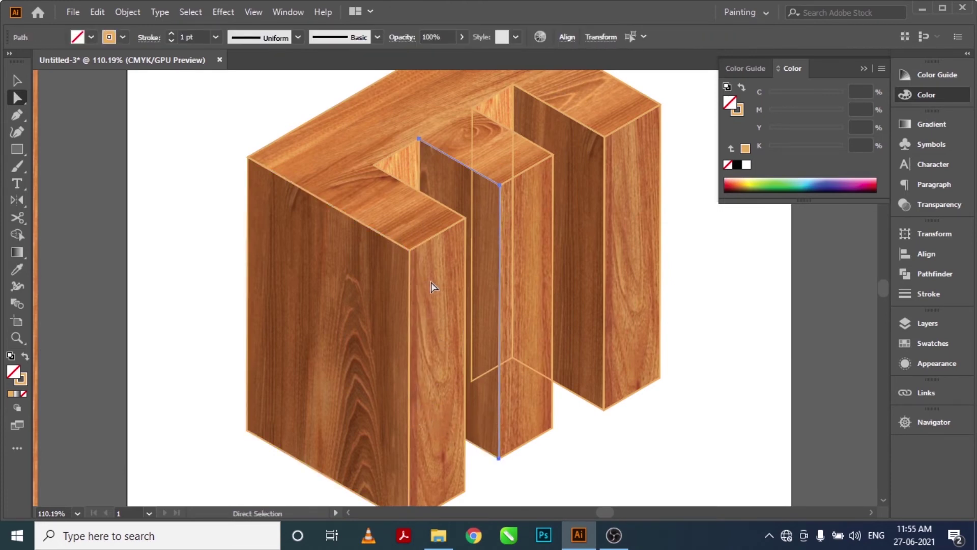
click(470, 201)
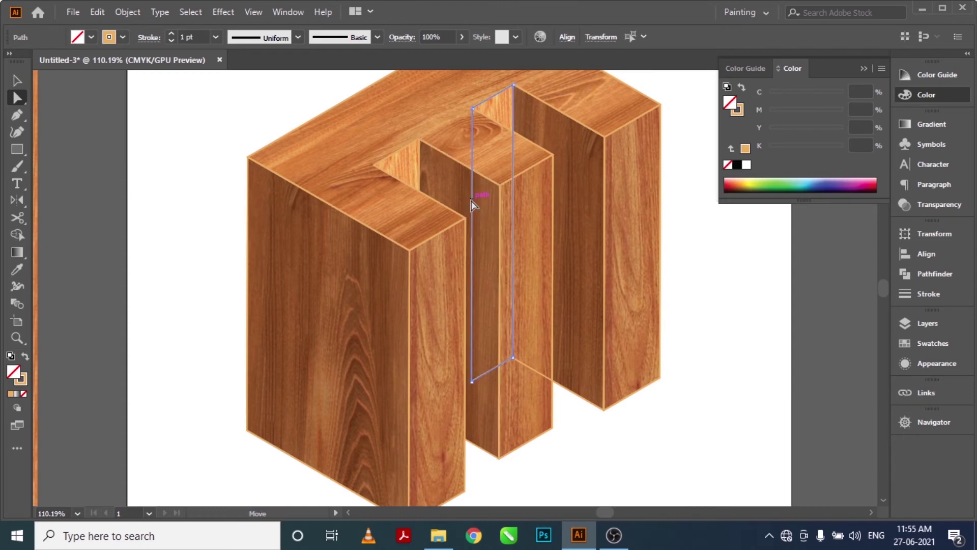
key(Delete)
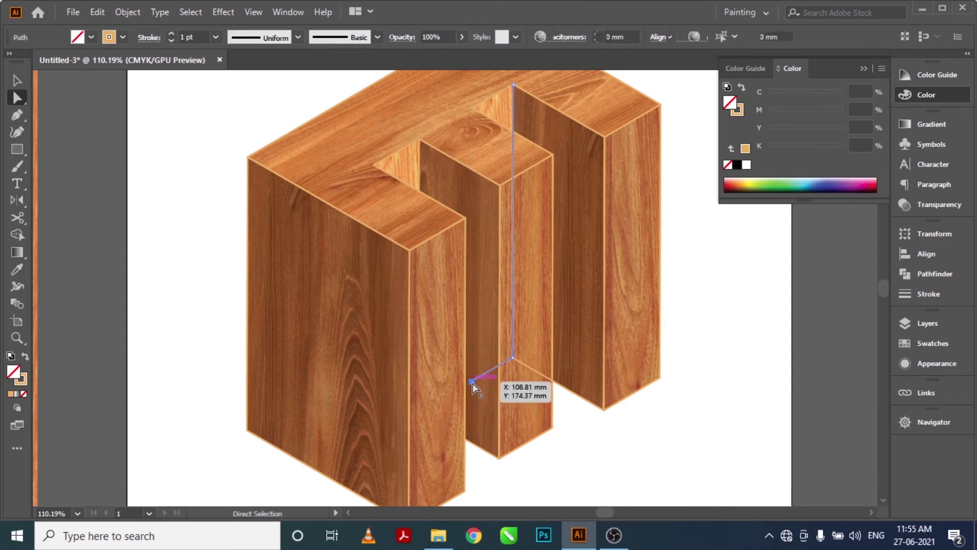
key(Delete)
Delete the back panel outline's bottom-left corner along with its two hidden edges.
click(513, 357)
click(512, 358)
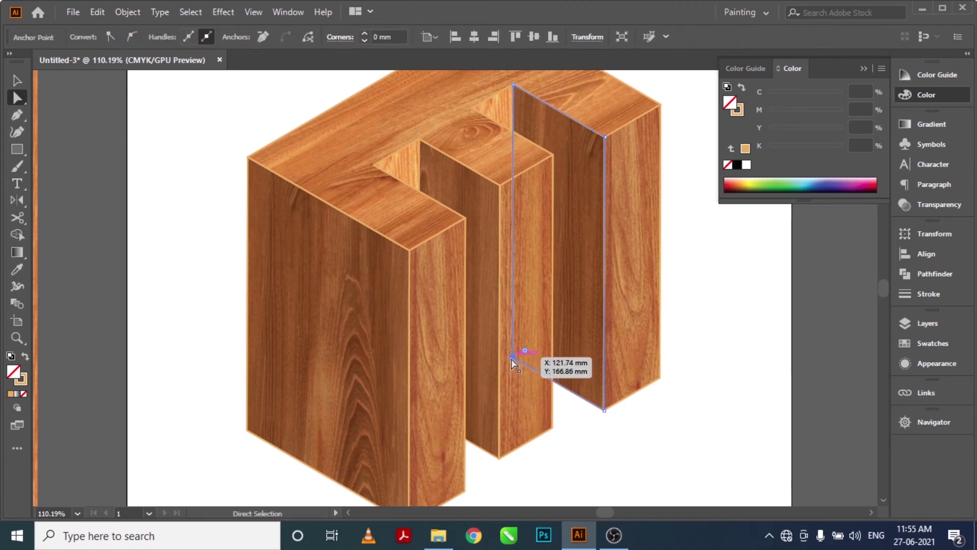
key(Delete)
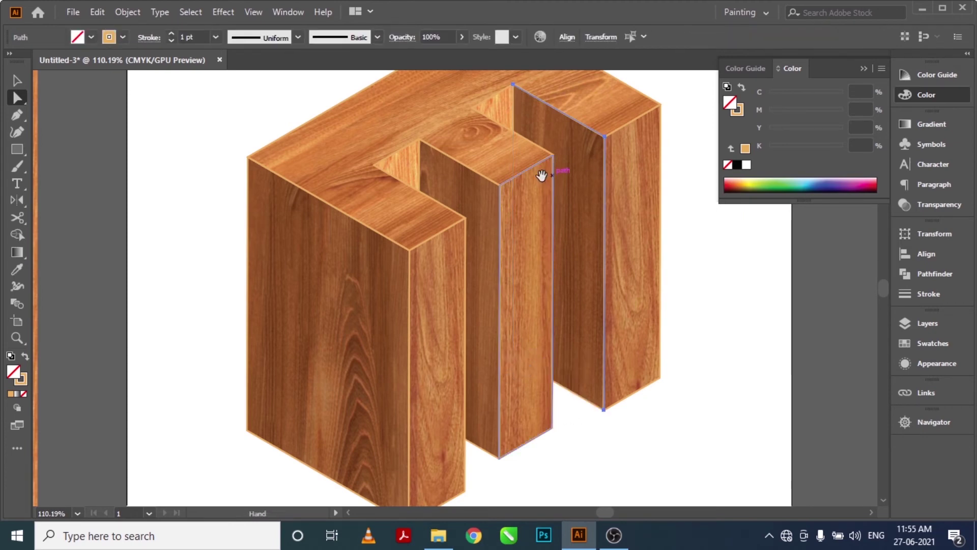
scroll(521, 222, up, 2)
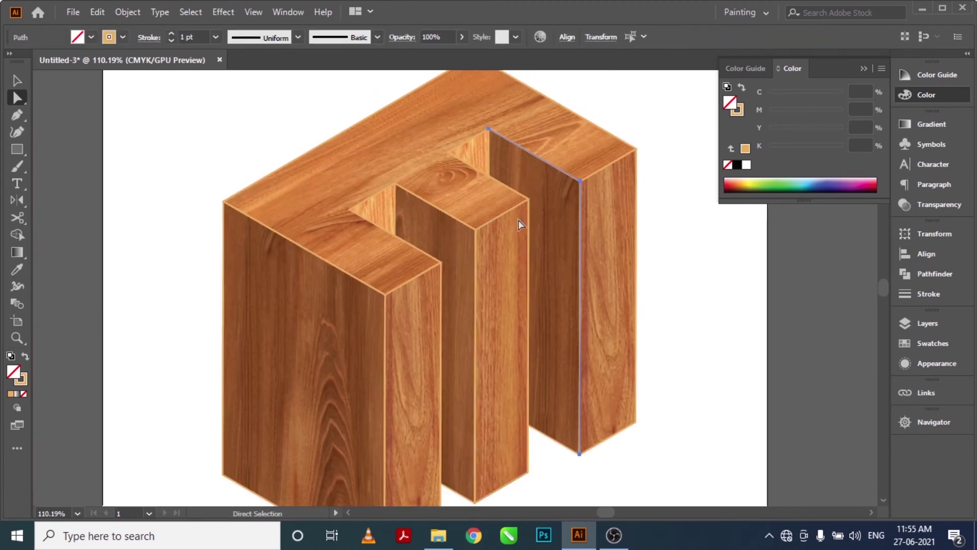
click(731, 255)
key(z)
drag(399, 182, 458, 183)
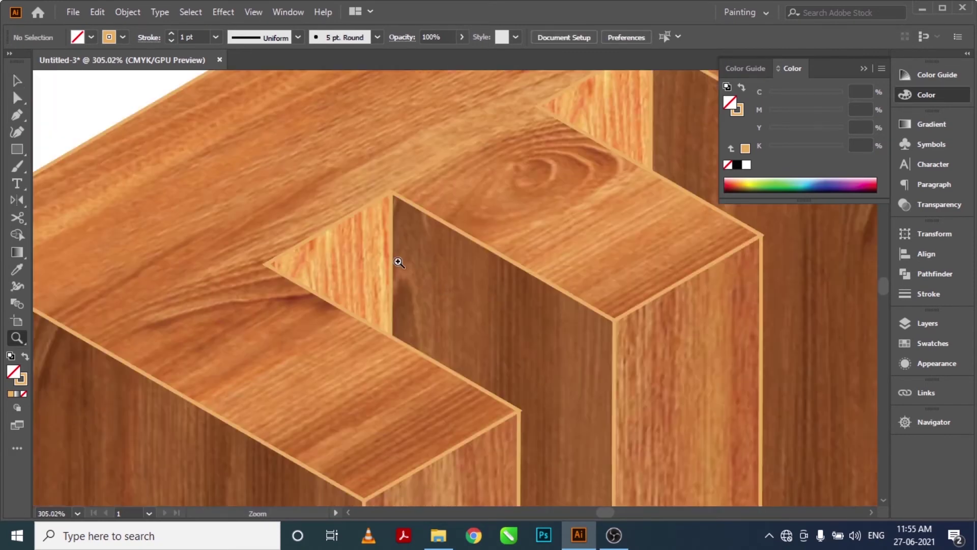
Select and deselect the wooden letter while scrolling around to check its outlines.
key(v)
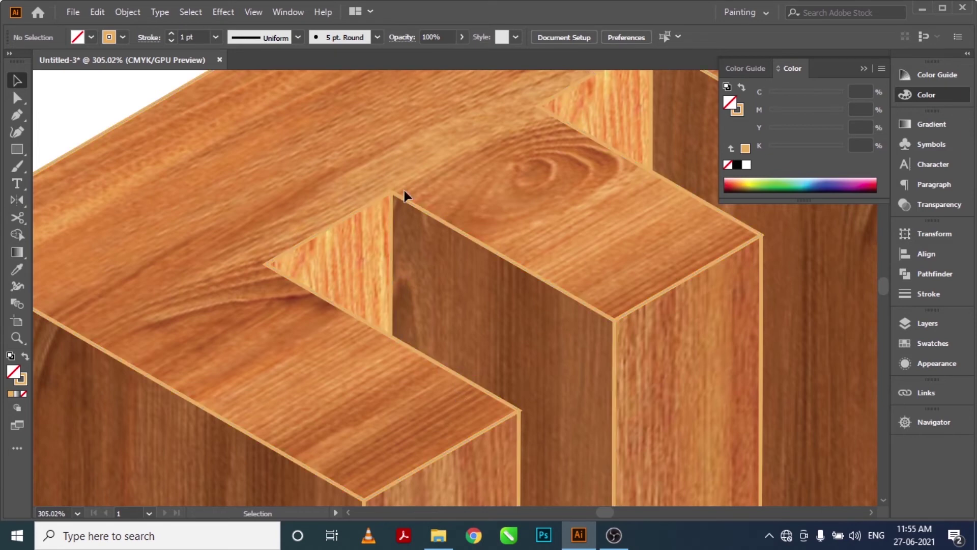
scroll(450, 285, right, 5)
scroll(450, 286, up, 2)
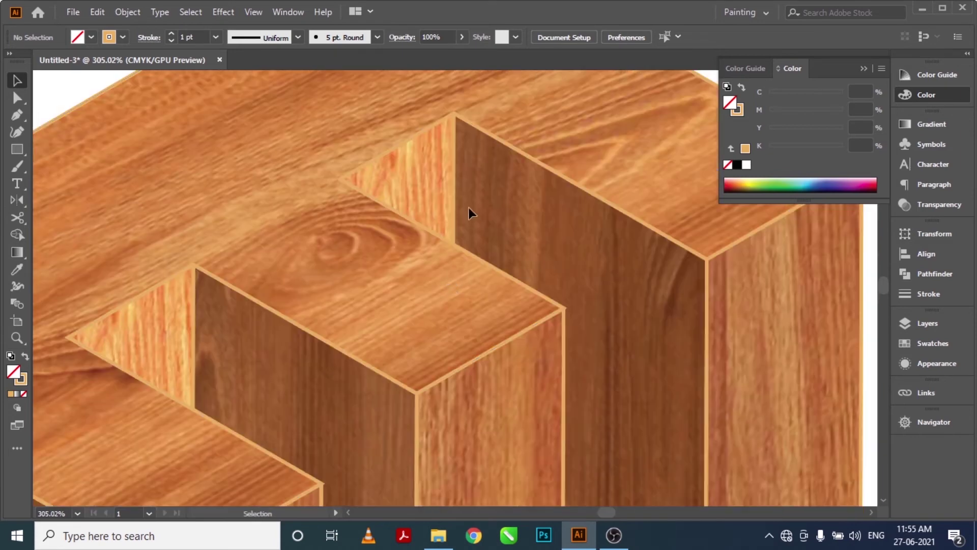
click(455, 154)
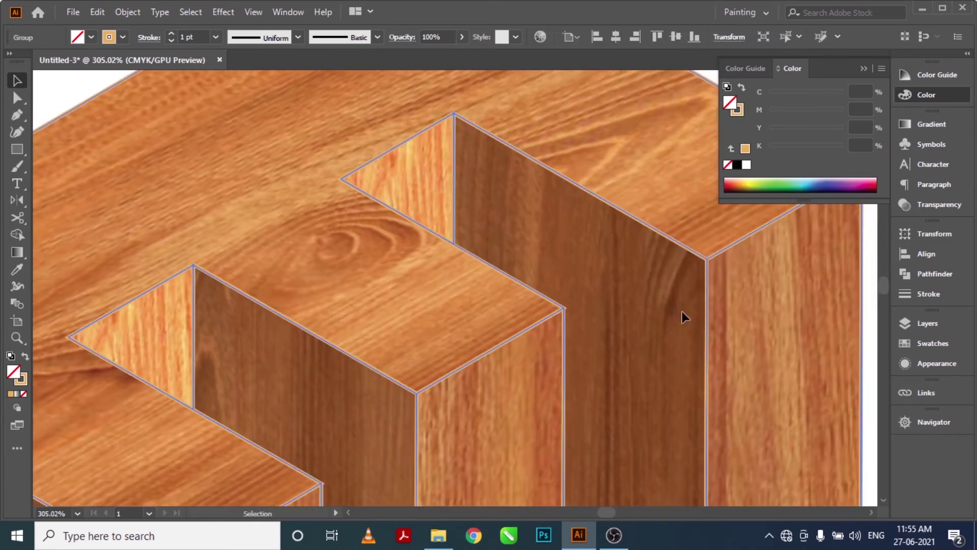
key(ctrl+shift+a)
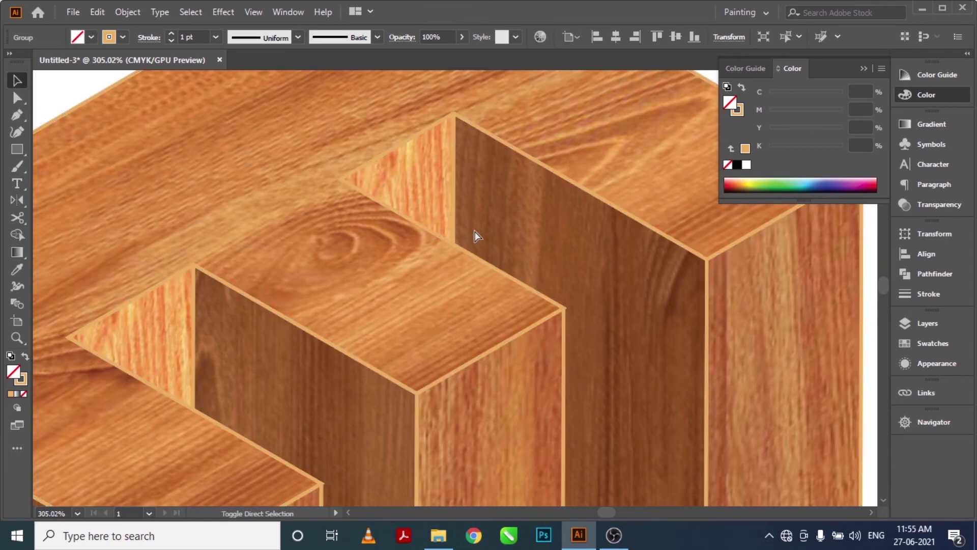
scroll(616, 286, right, 5)
scroll(615, 286, up, 2)
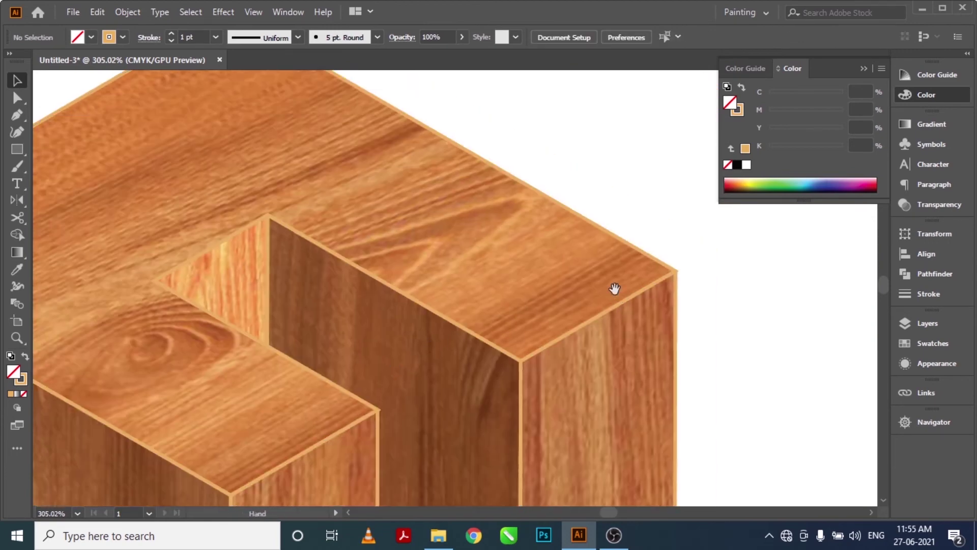
scroll(530, 305, up, 1)
scroll(530, 305, up, 3)
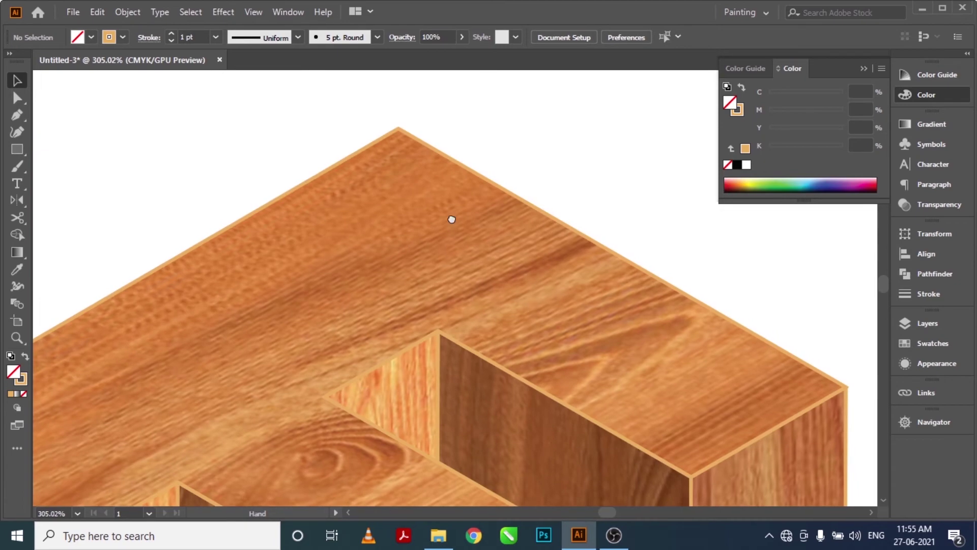
scroll(437, 182, down, 5)
scroll(574, 179, down, 5)
scroll(572, 417, down, 2)
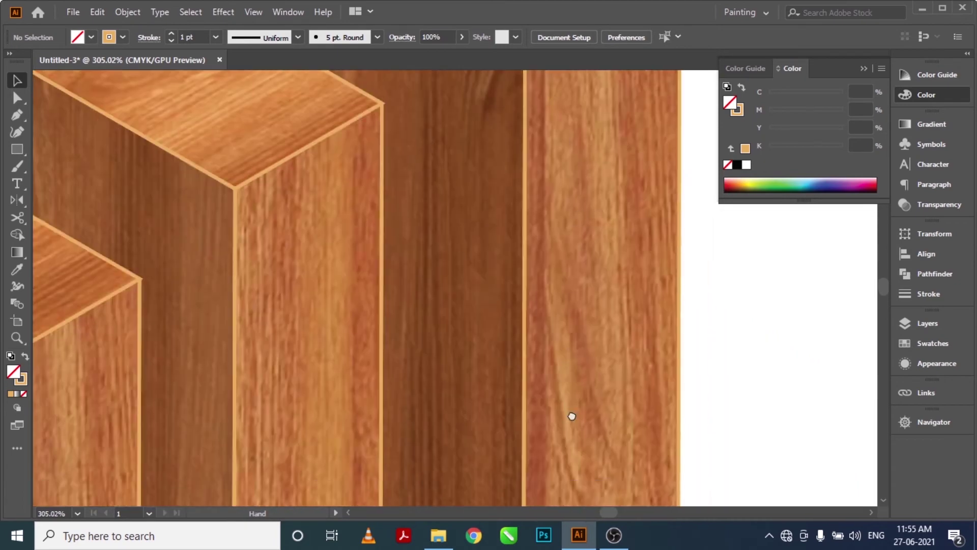
scroll(583, 178, down, 5)
scroll(556, 283, down, 2)
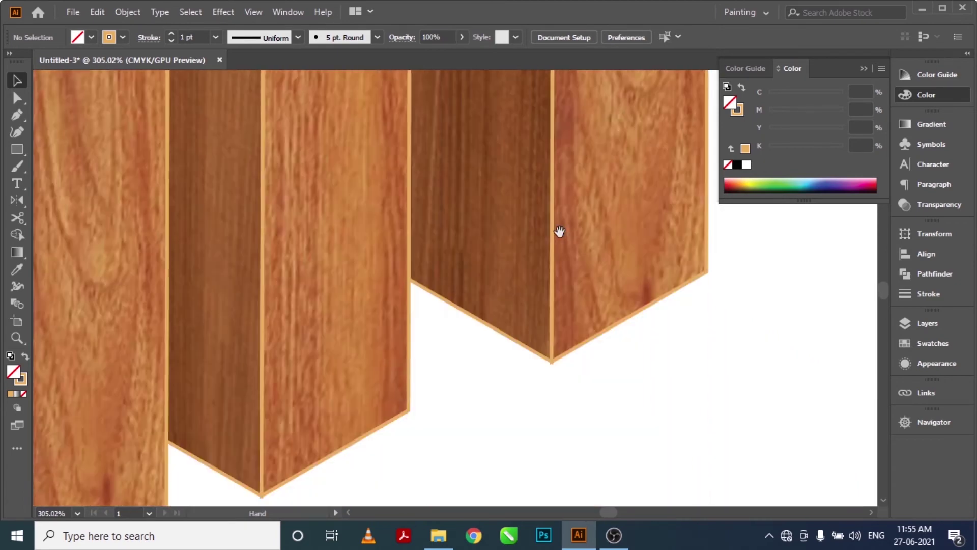
Zoom closely on a bottom plank corner's outline join.
drag(323, 375, 586, 265)
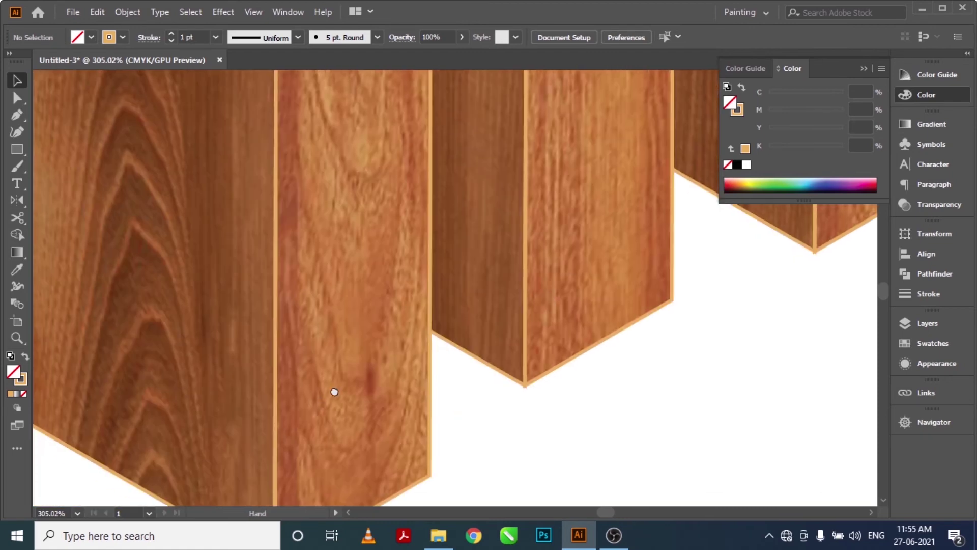
drag(334, 392, 464, 279)
drag(405, 309, 497, 280)
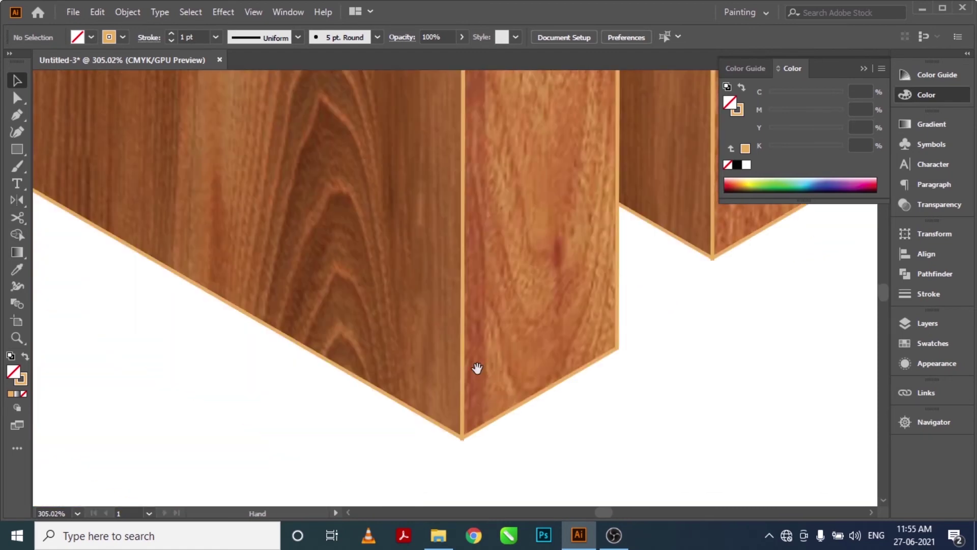
key(z)
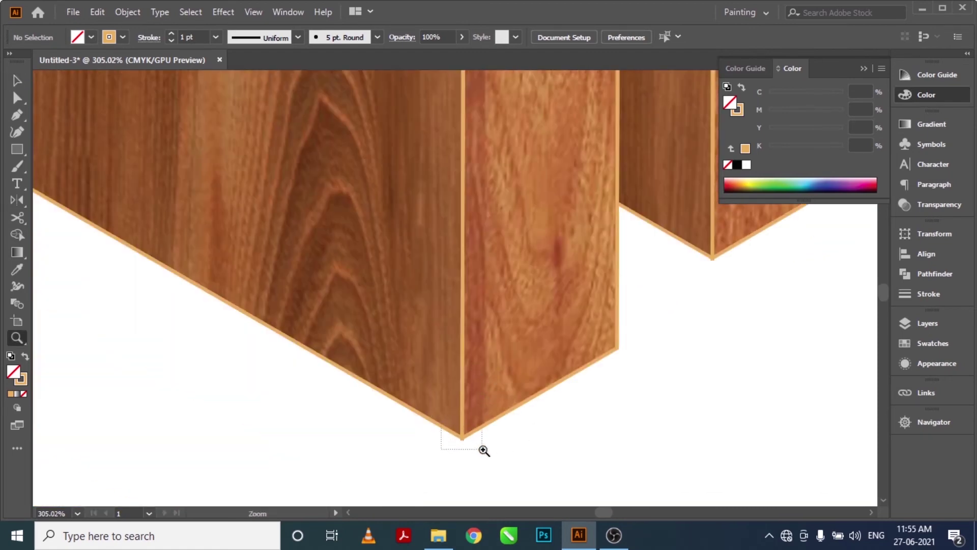
drag(468, 440, 486, 453)
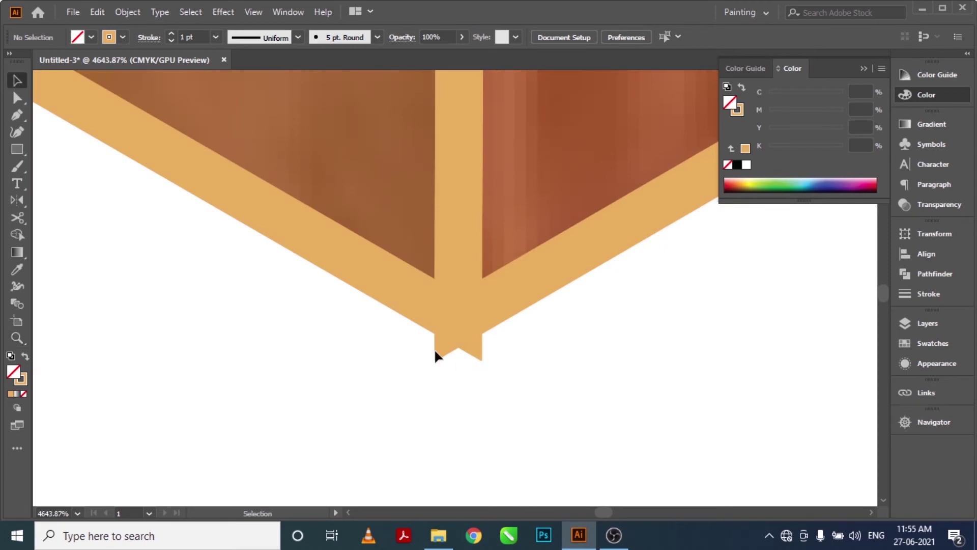
Inspect the top-right corner, then select the whole wooden E and open the Effect menu.
key(ctrl+0)
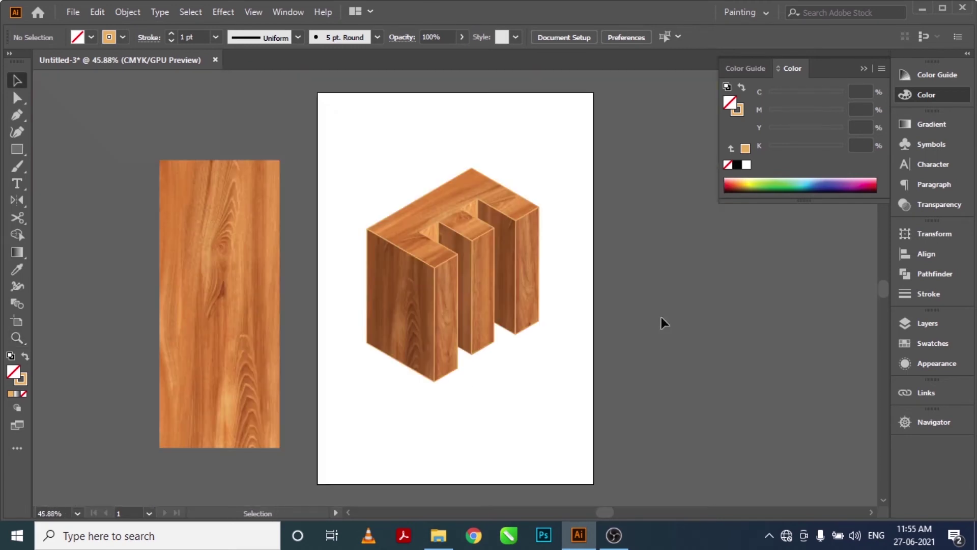
key(ctrl+space)
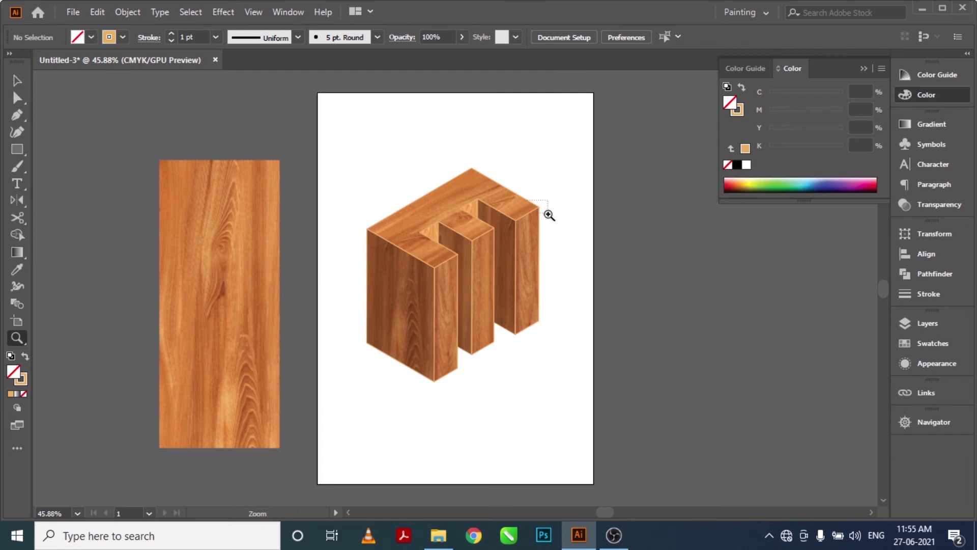
drag(527, 202, 548, 214)
drag(426, 222, 540, 317)
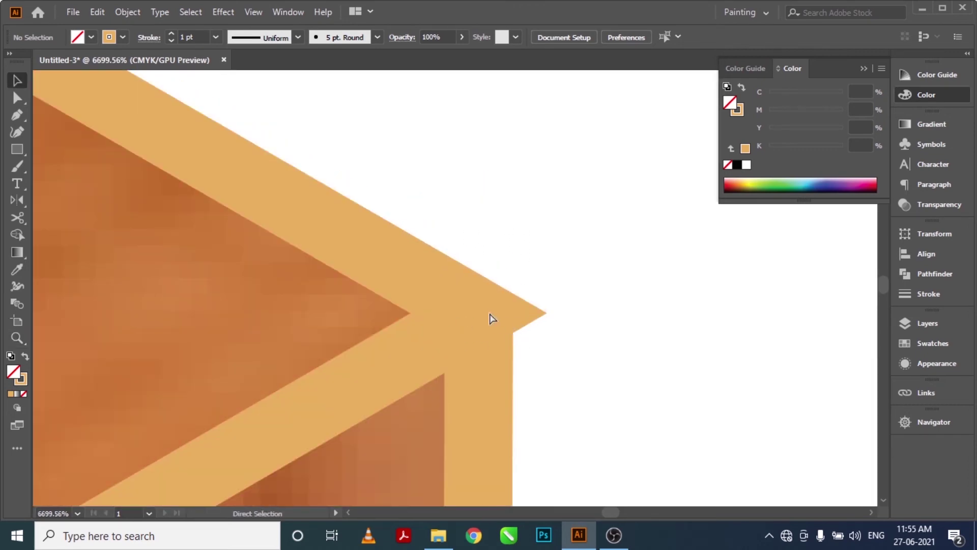
key(ctrl+0)
click(436, 270)
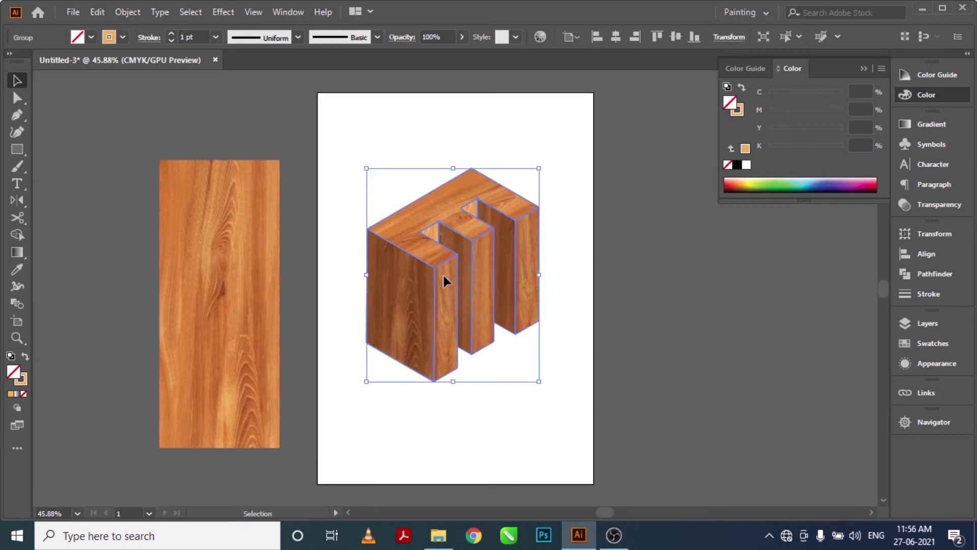
click(222, 12)
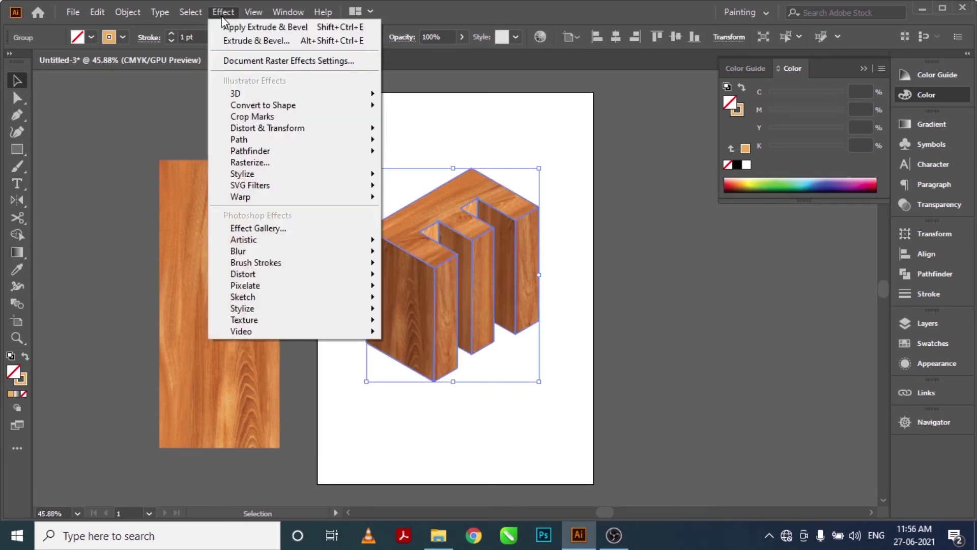
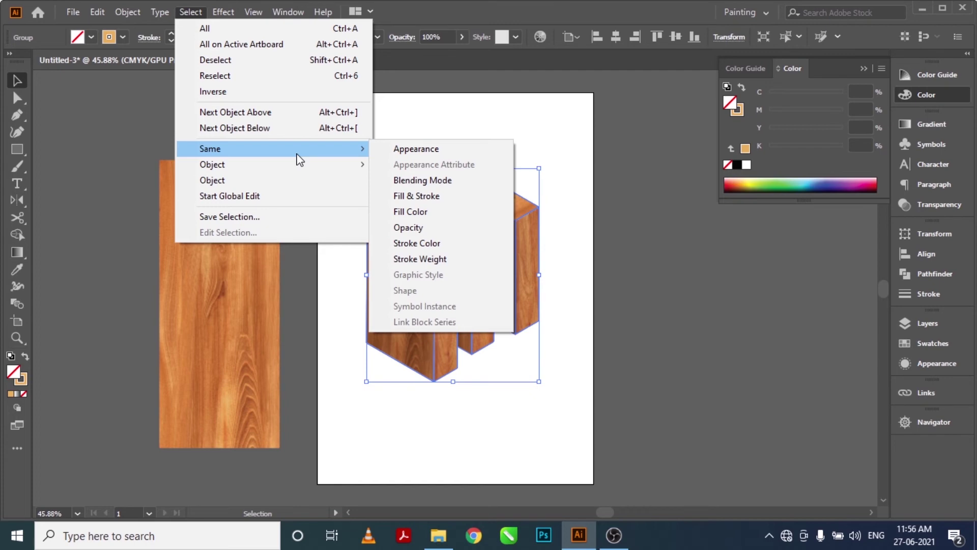
Select every outline sharing the letter's stroke colour and give them Round Join corners.
click(435, 244)
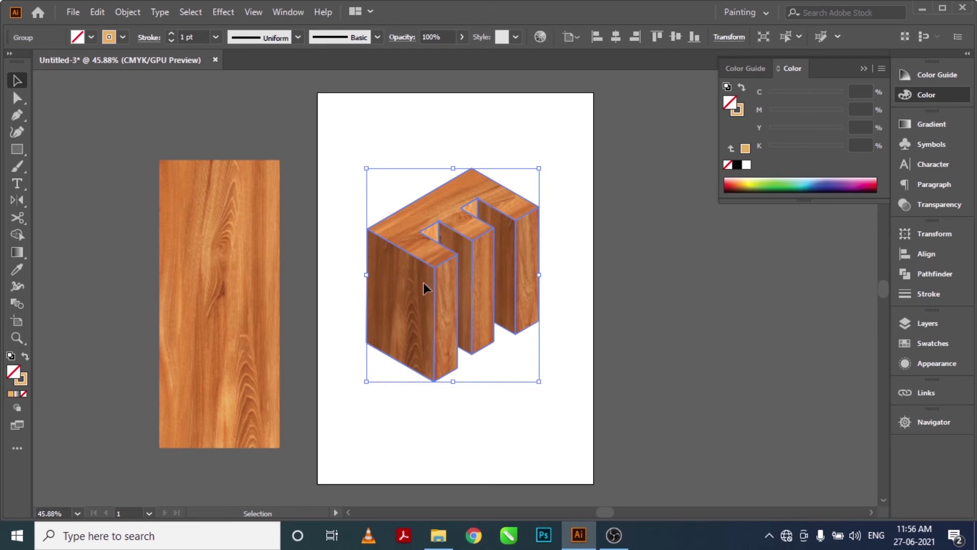
click(914, 295)
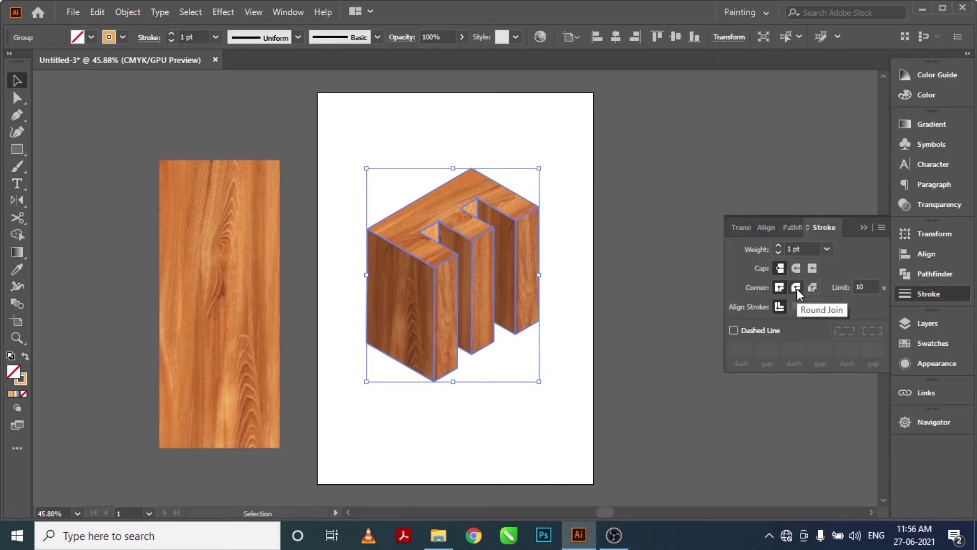
click(797, 289)
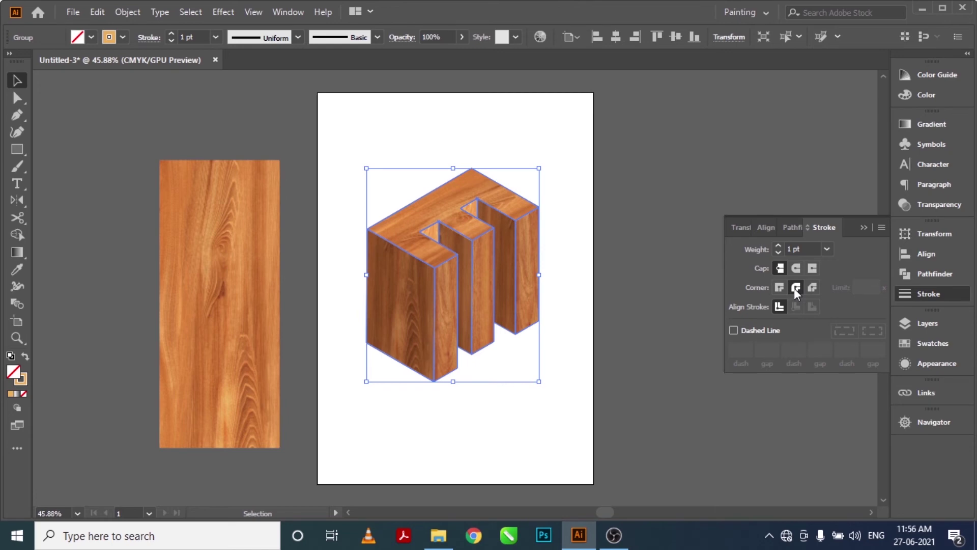
click(864, 227)
click(791, 255)
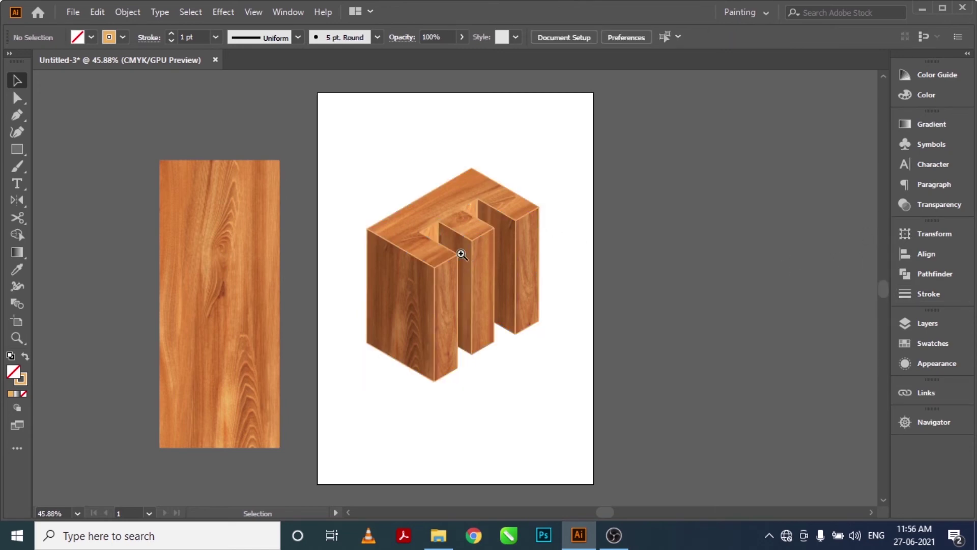
key(z)
drag(439, 246, 469, 266)
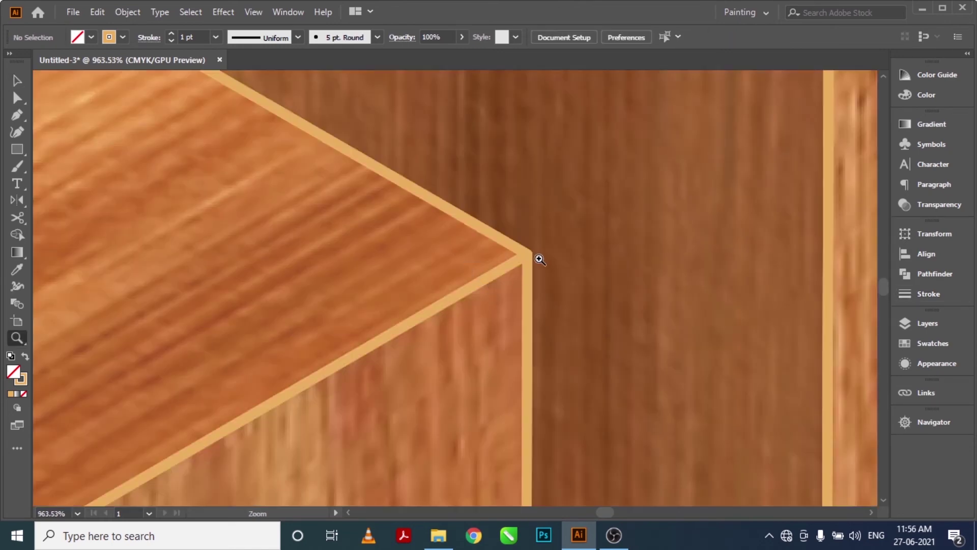
key(ctrl+0)
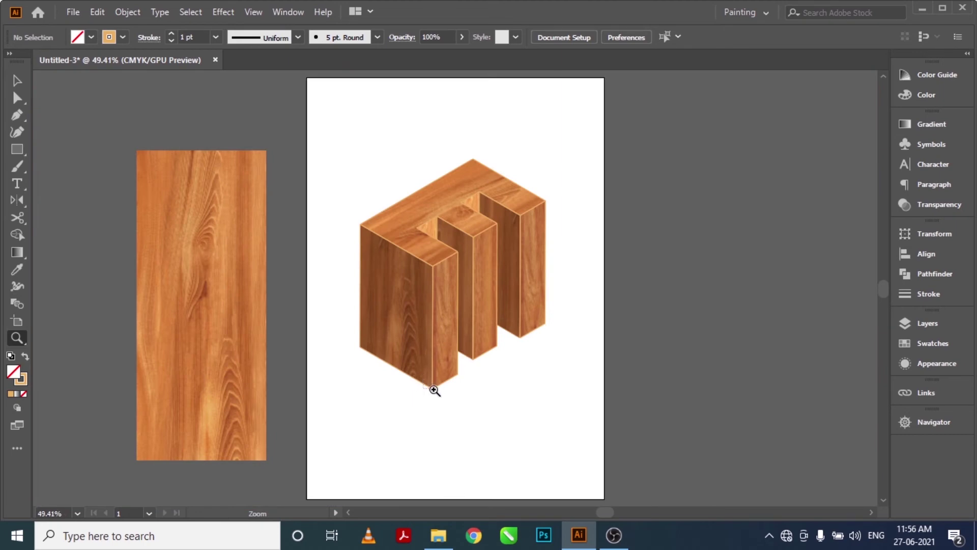
drag(423, 382, 447, 394)
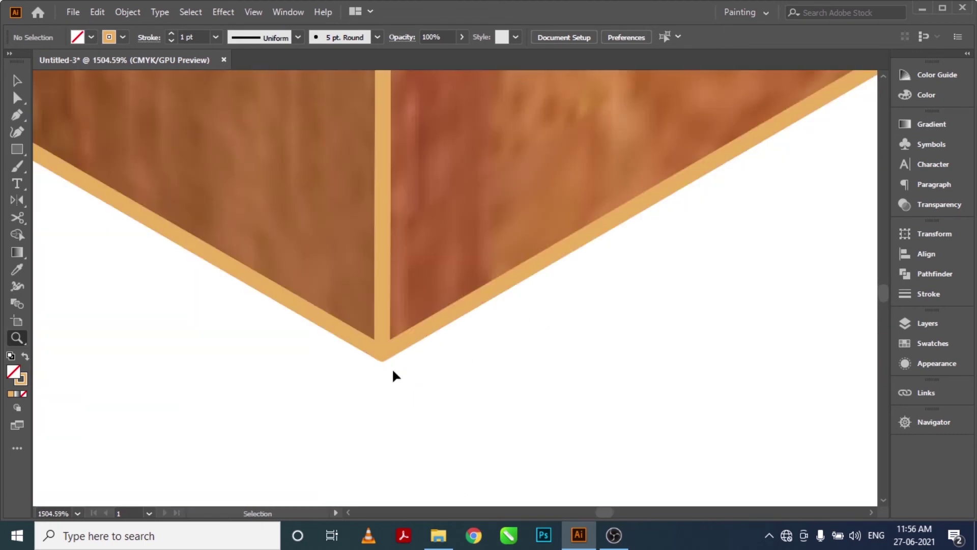
key(ctrl+0)
drag(533, 194, 554, 215)
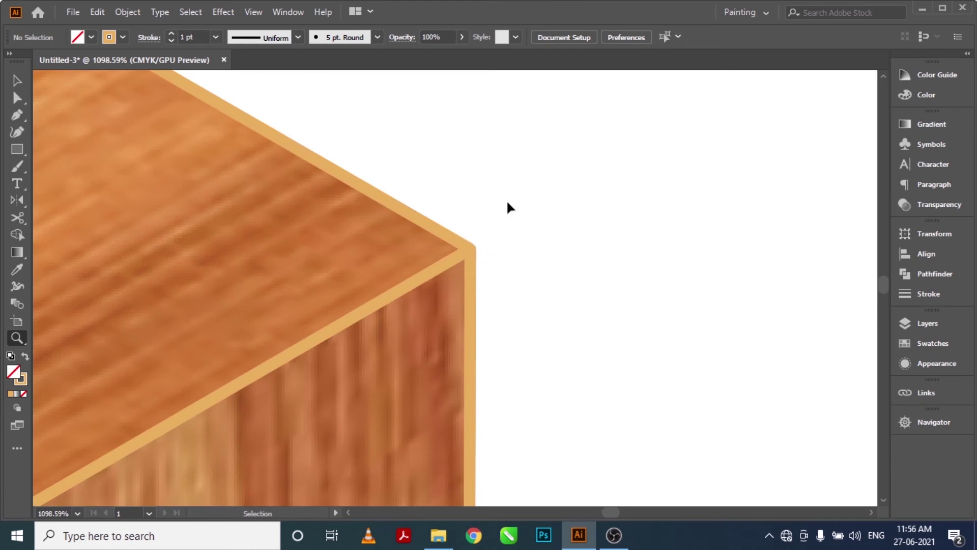
key(ctrl+0)
key(v)
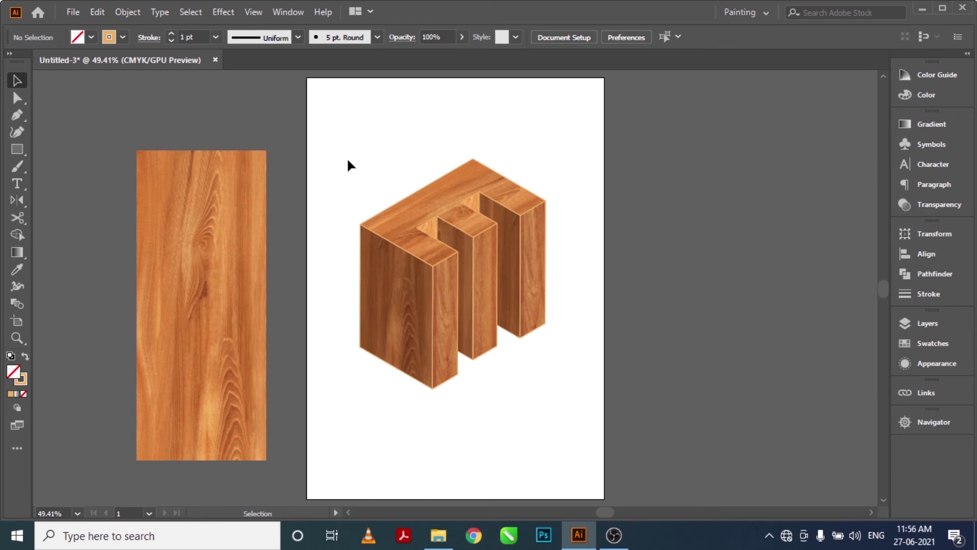
click(236, 277)
key(Delete)
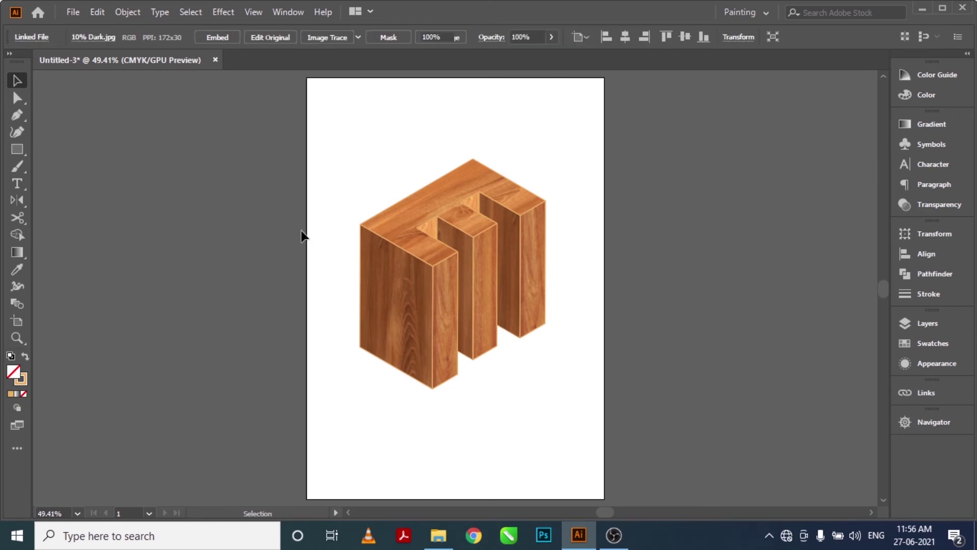
click(301, 235)
key(m)
drag(326, 118, 532, 279)
Fill the rectangle with the wood's brown and align it to the page's bottom-right.
key(i)
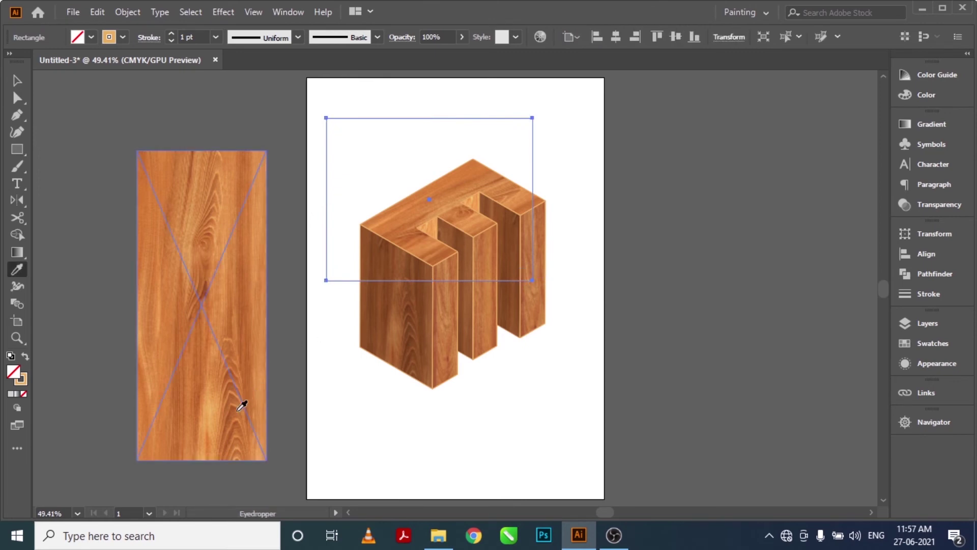
click(236, 407)
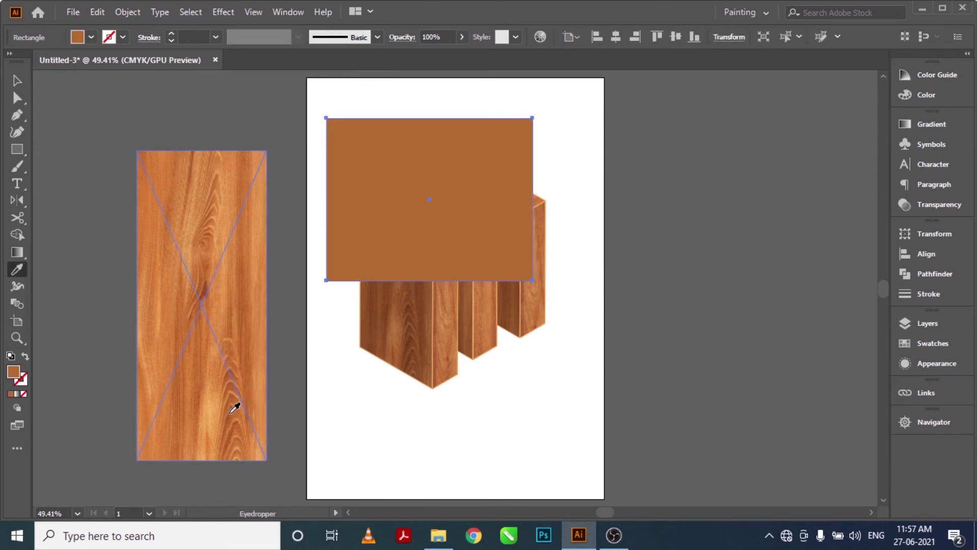
key(v)
click(693, 38)
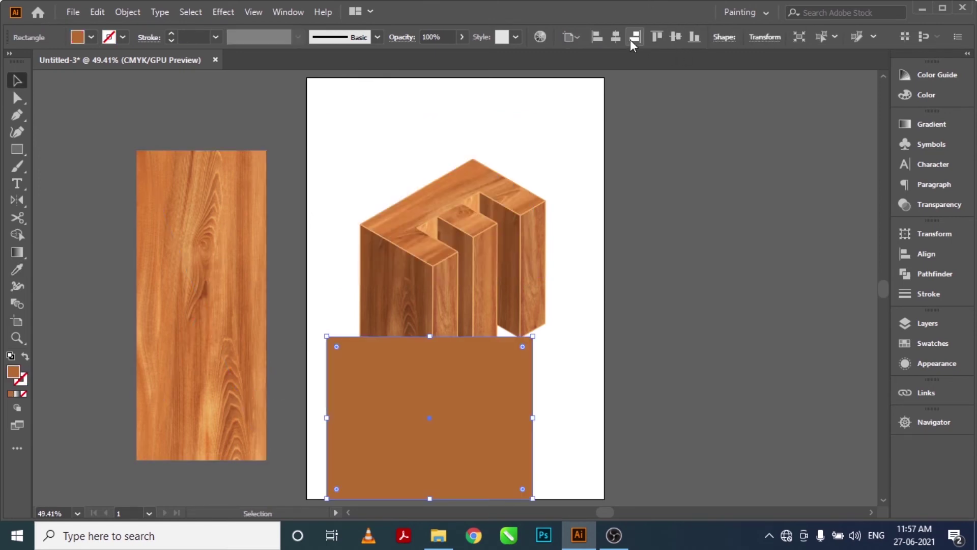
click(631, 39)
Send the brown rectangle behind the letter and stretch it across the page's lower half.
right_click(529, 377)
mouse_move(603, 303)
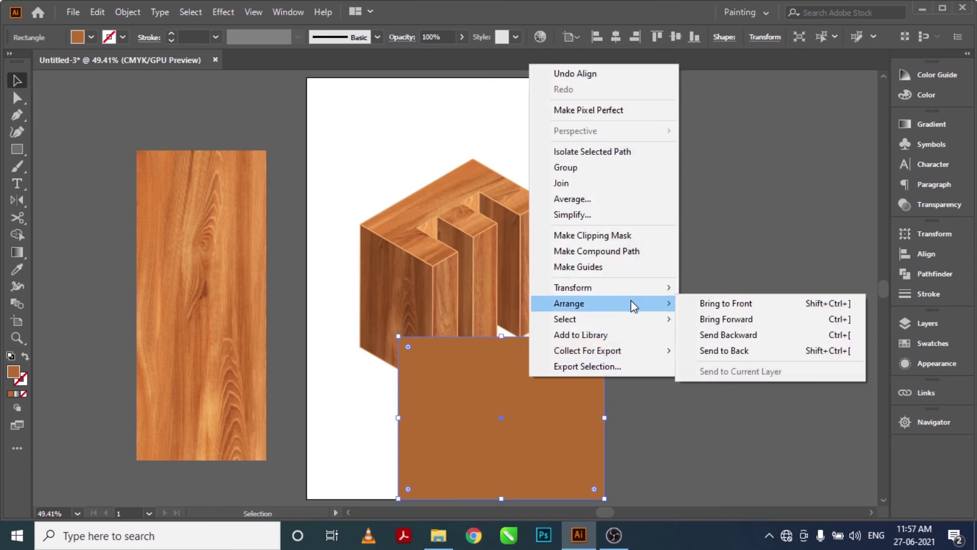
click(765, 356)
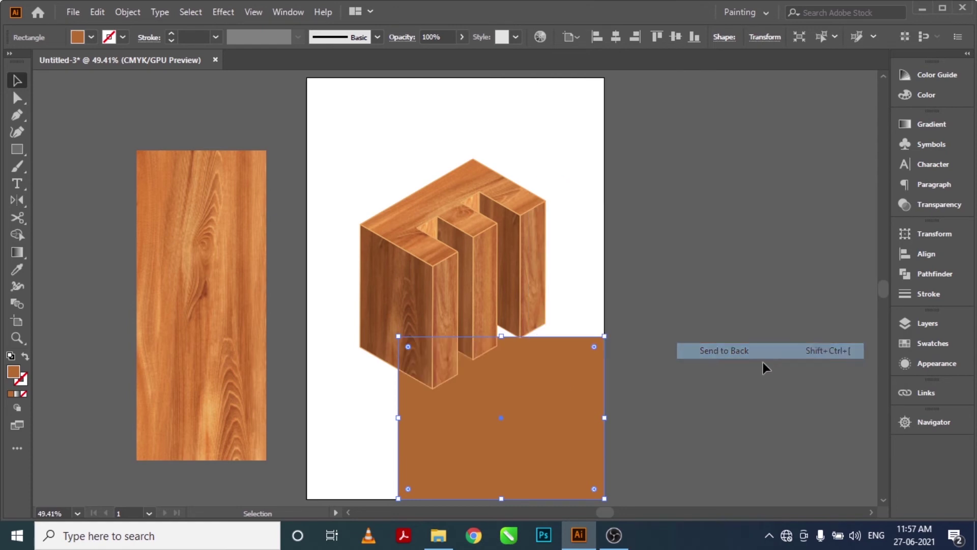
drag(396, 337, 307, 305)
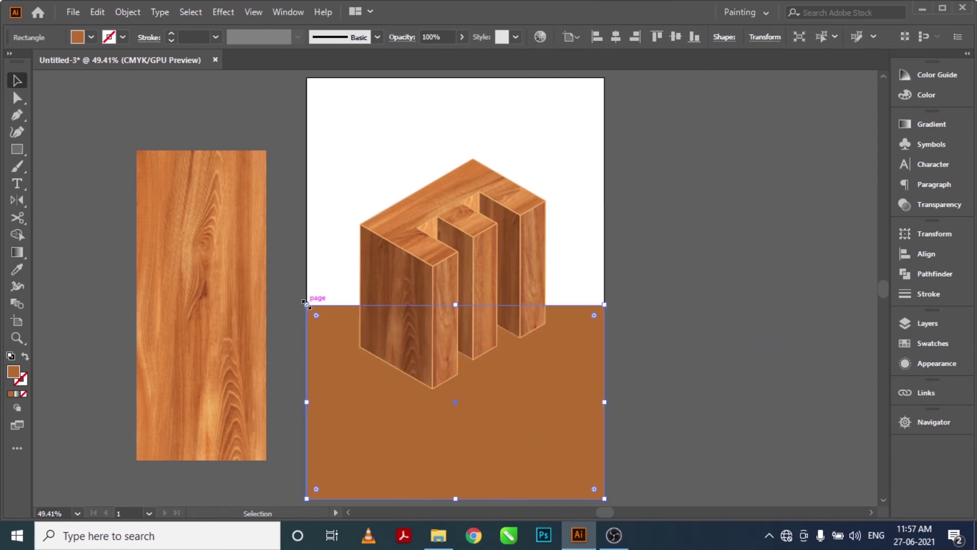
Add anchors on the floor's top edge and pull them to the letter's left and front bottom corners.
key(p)
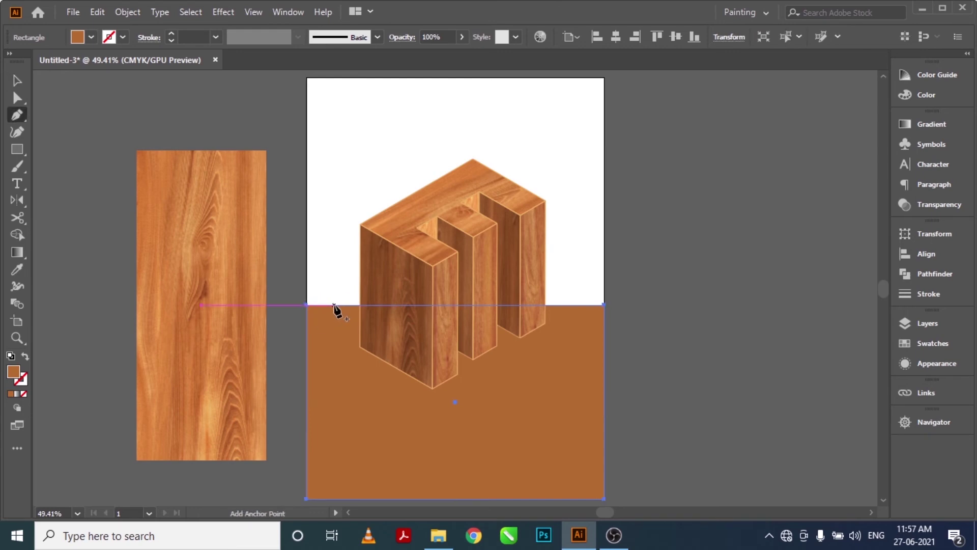
click(334, 305)
key(a)
drag(334, 304, 360, 347)
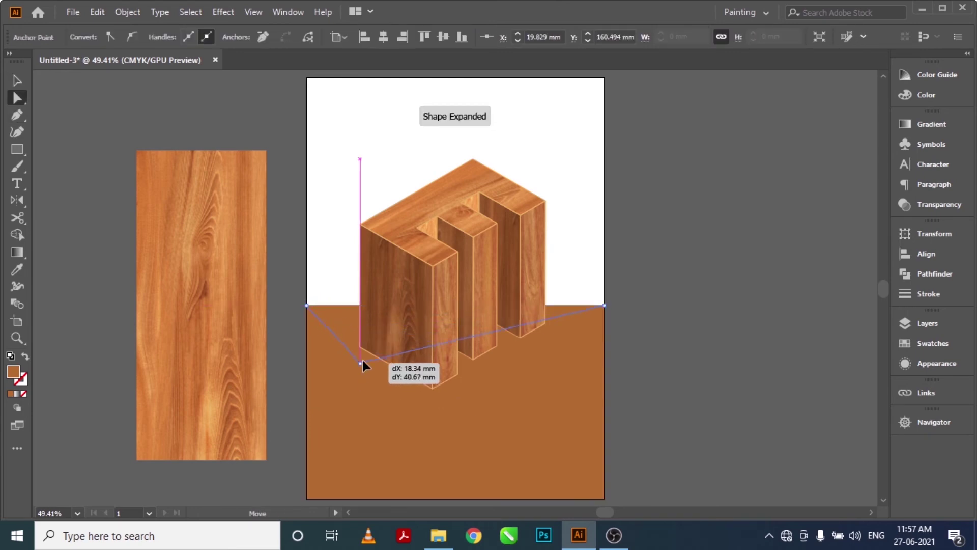
key(p)
click(413, 338)
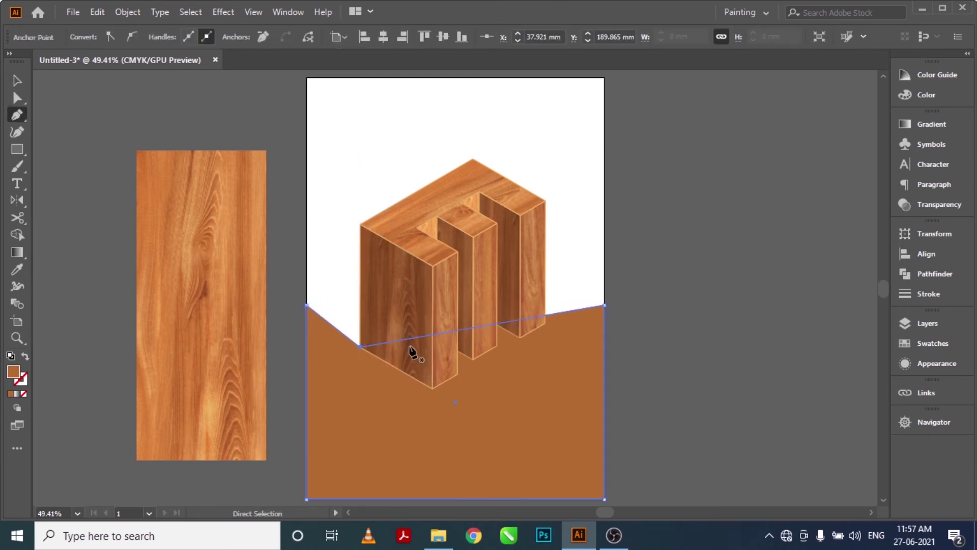
key(a)
drag(413, 338, 432, 388)
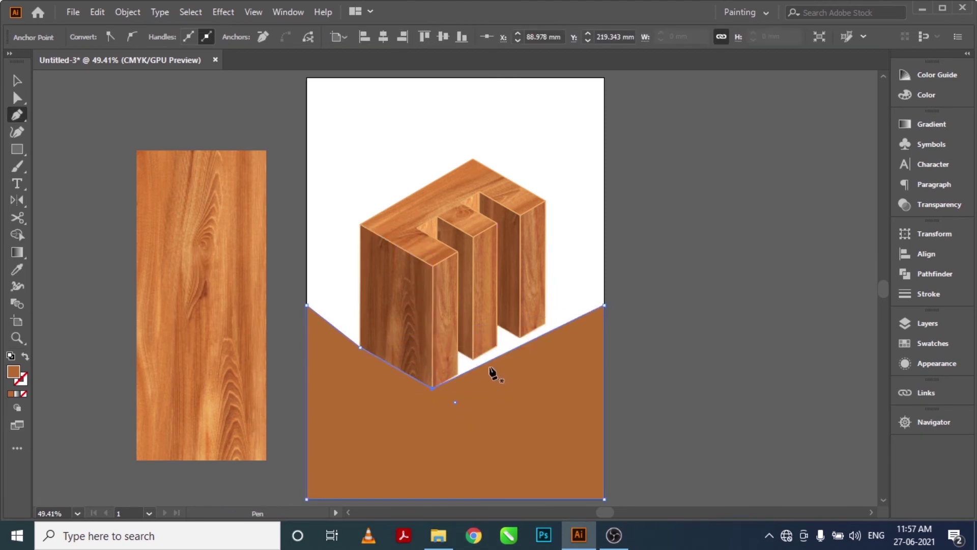
mouse_move(487, 366)
mouse_down()
mouse_move(459, 391)
mouse_move(476, 316)
mouse_up()
Add more floor-edge anchors and snap them to the inner and middle columns' bottom corners.
key(z)
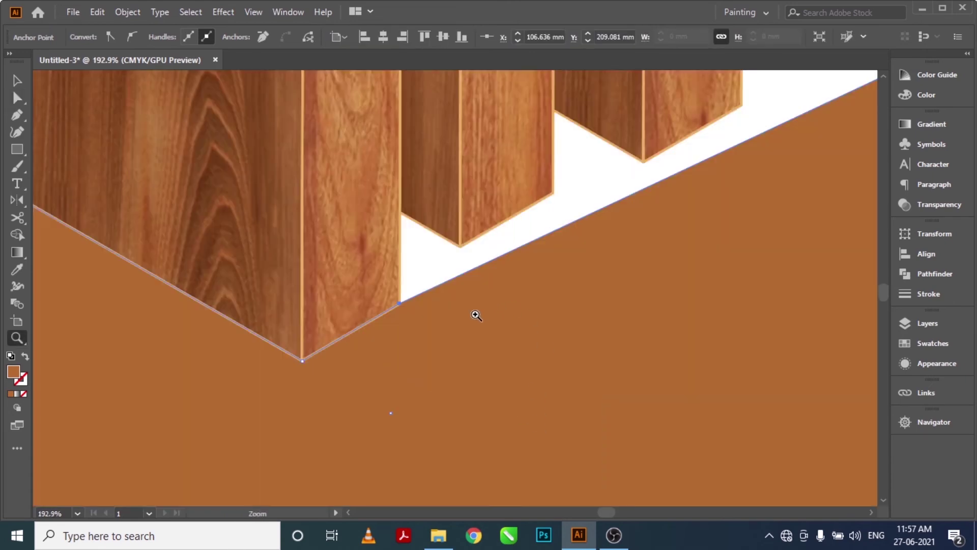
key(p)
click(497, 260)
mouse_move(488, 260)
mouse_down()
mouse_move(445, 270)
mouse_move(404, 218)
mouse_up()
key(p)
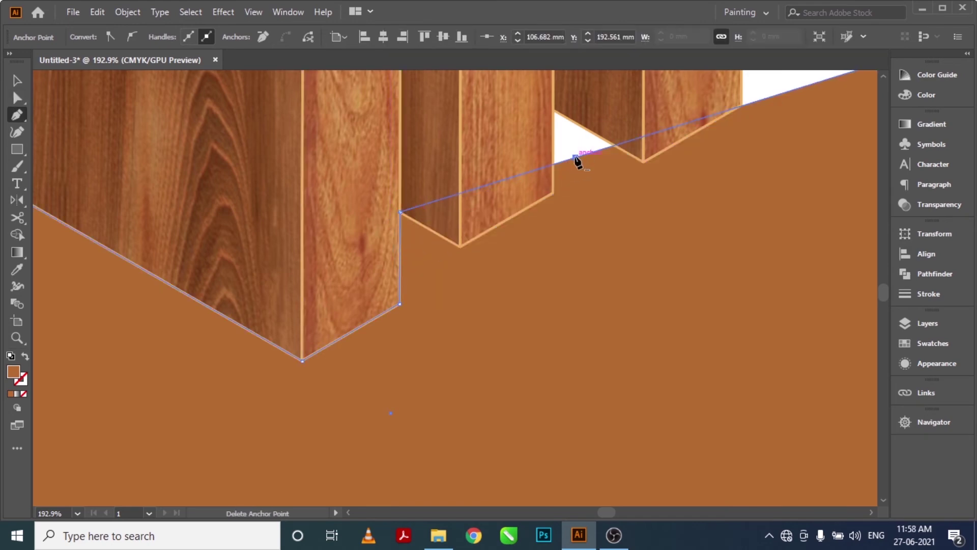
click(578, 157)
drag(578, 158, 459, 247)
key(p)
click(571, 201)
key(a)
drag(571, 201, 553, 192)
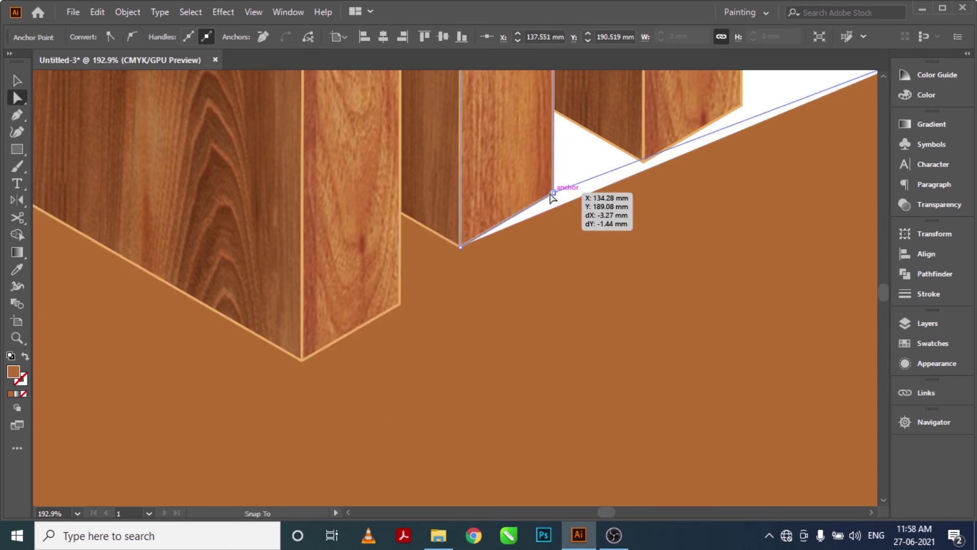
Line the floor's top edge up with the right-hand columns' bases.
drag(538, 269, 402, 431)
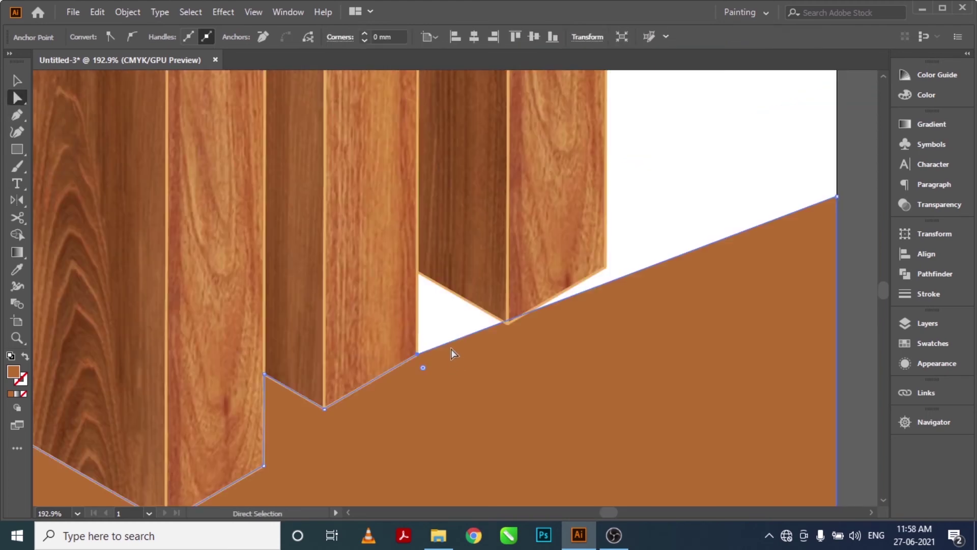
key(p)
key(a)
drag(459, 338, 417, 272)
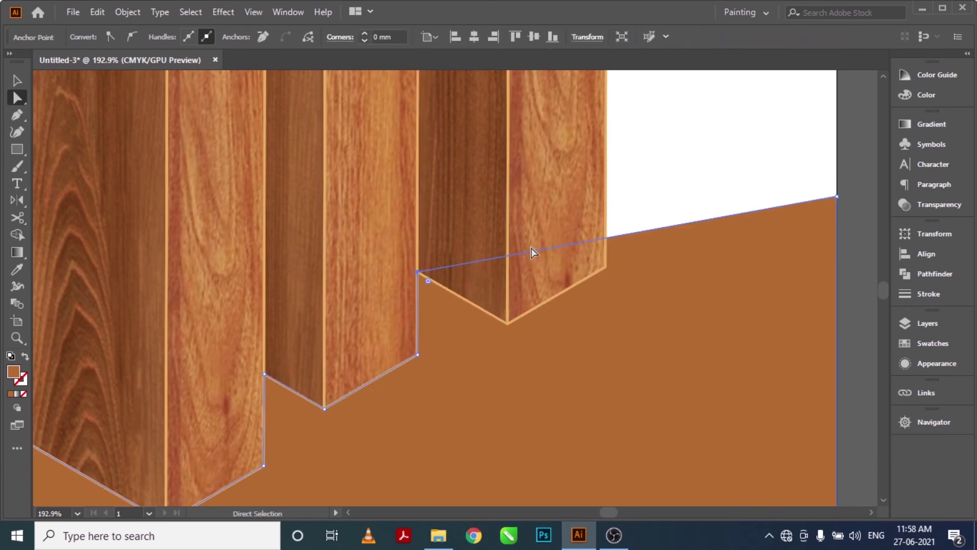
drag(531, 256, 506, 327)
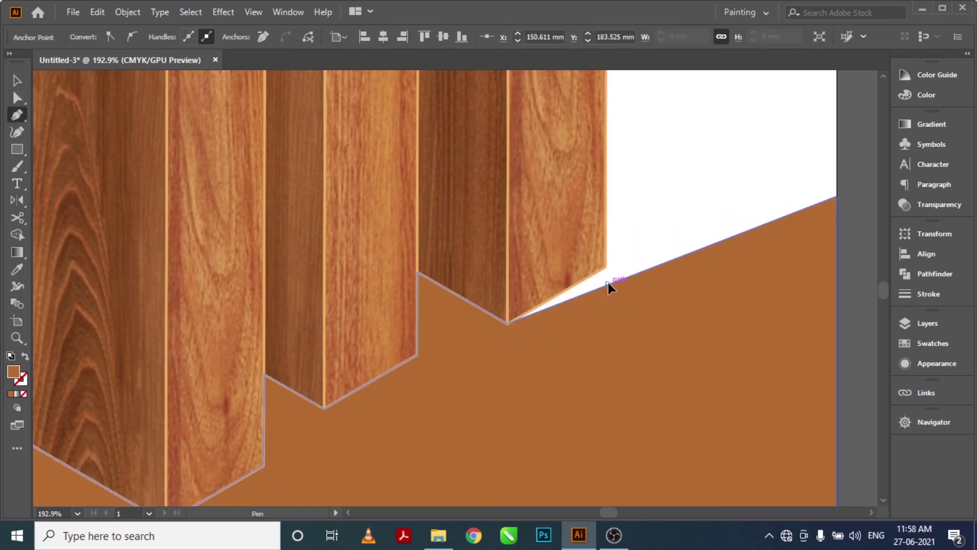
Snap the floor's edge points onto the right column's wood corner, adding one more anchor.
click(607, 283)
drag(606, 284, 611, 284)
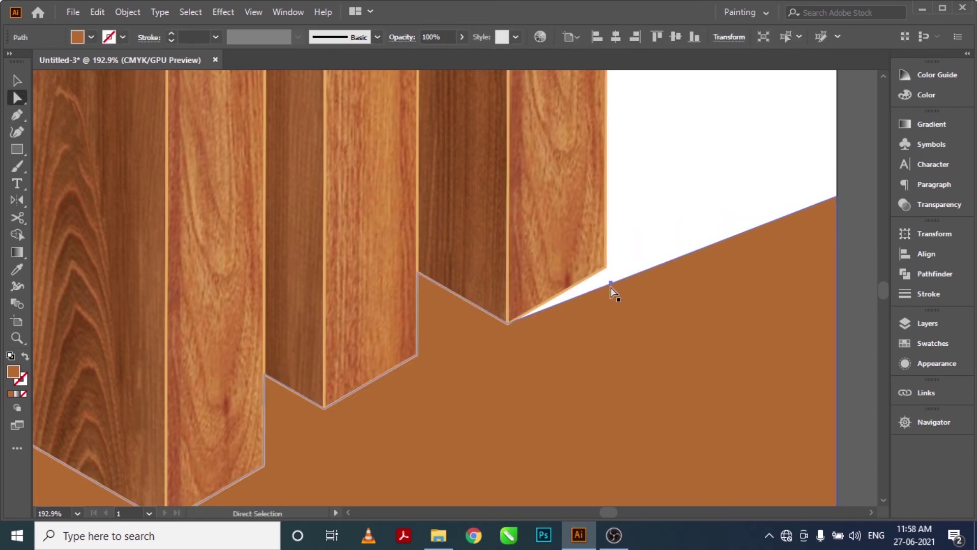
key(ctrl+shift+a)
key(p)
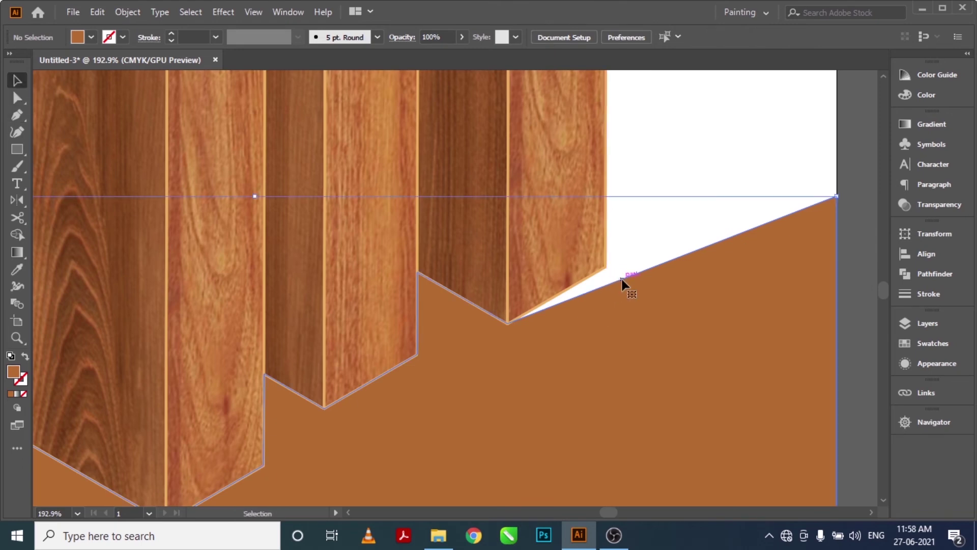
ctrl+click(621, 279)
click(621, 279)
key(a)
drag(621, 279, 606, 266)
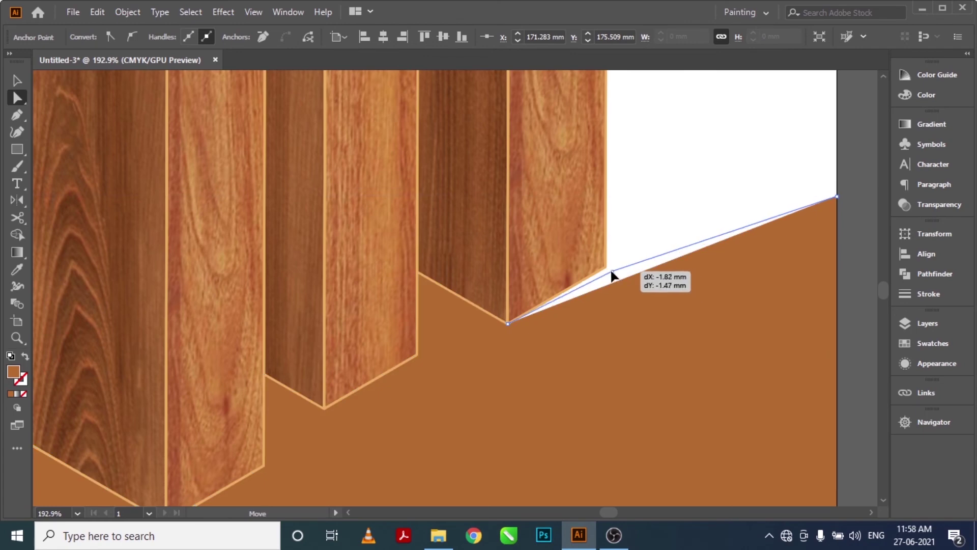
Turn the horizontal line into a guide and drop the floor's top-right corner onto it.
key(v)
click(835, 193)
click(716, 148)
key(a)
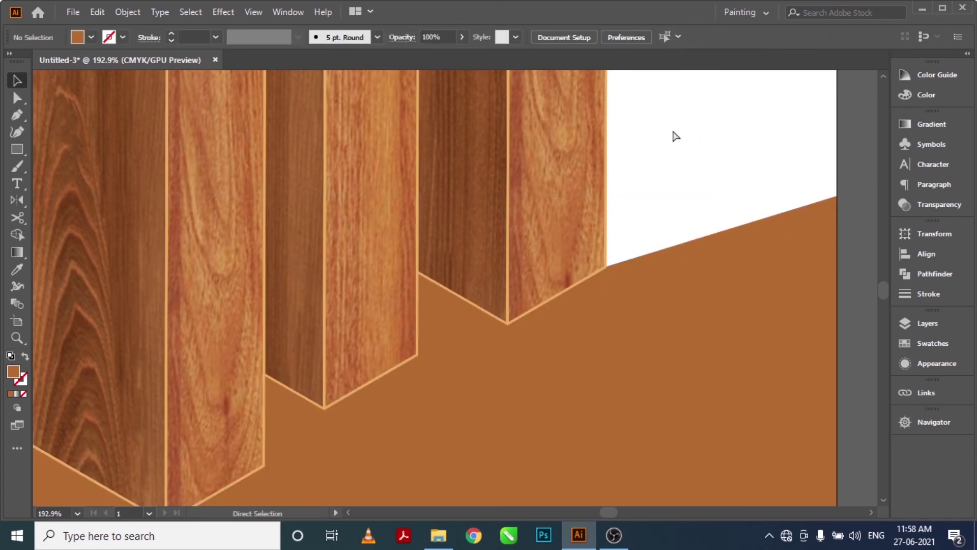
key(ctrl+r)
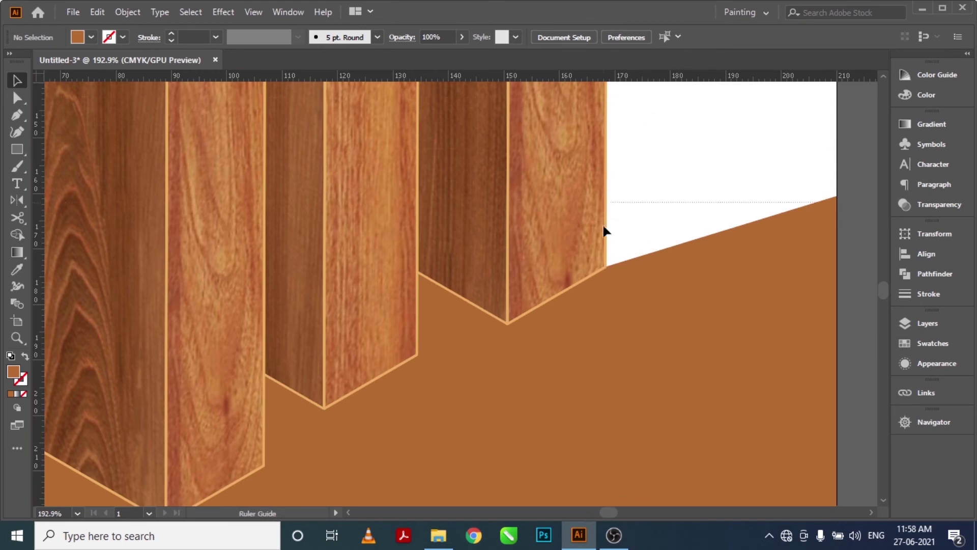
key(ctrl+semicolon)
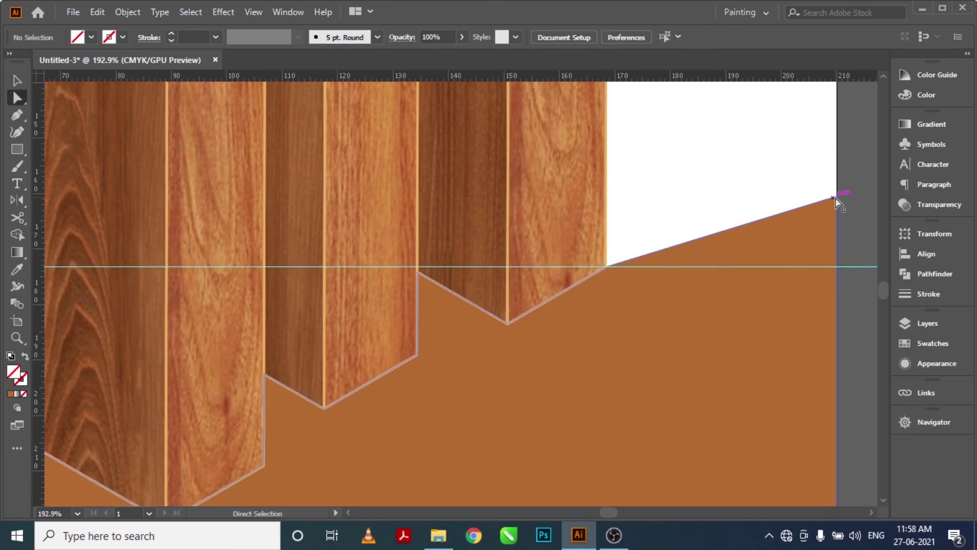
drag(835, 198, 836, 266)
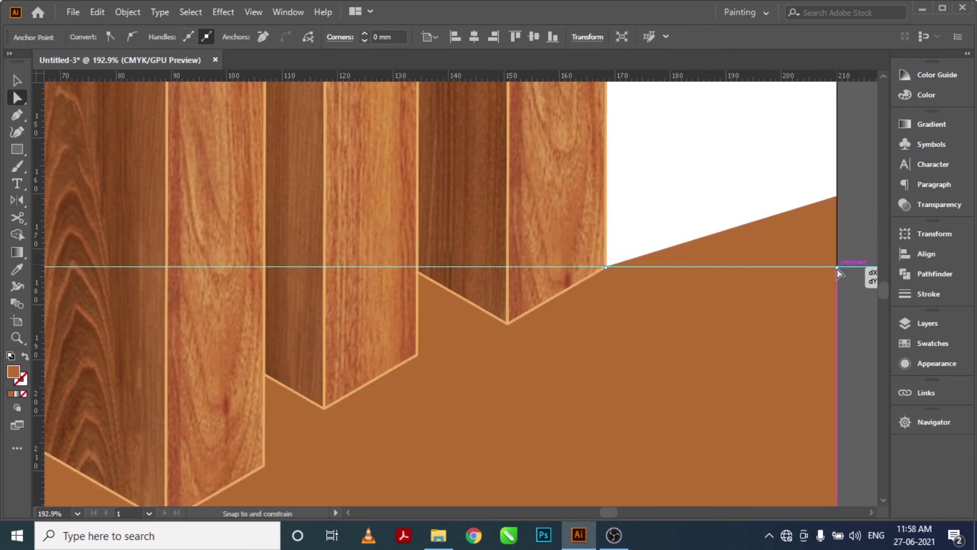
Move the guide to the letter's left wood corner and drop the floor's top-left corner onto it.
click(748, 194)
drag(663, 290, 749, 286)
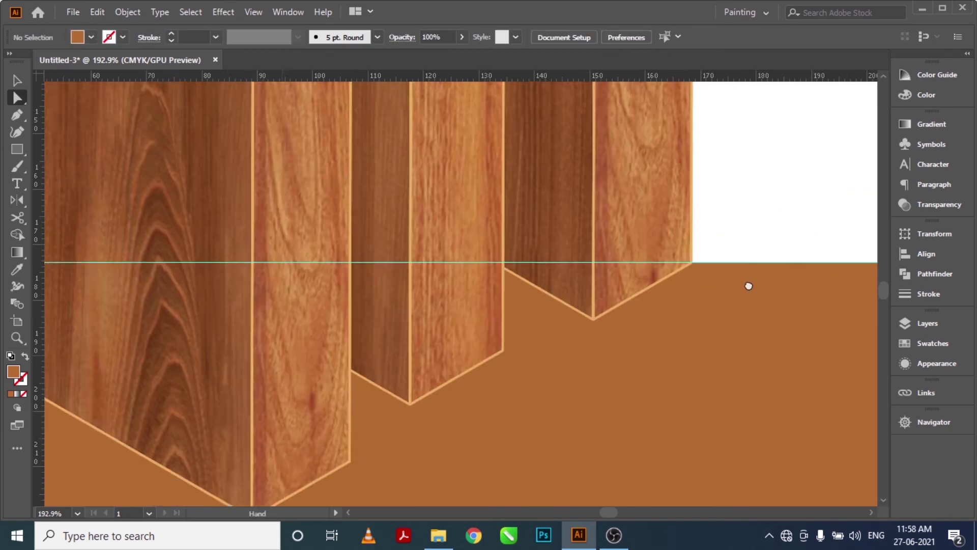
scroll(368, 279, left, 10)
drag(368, 279, 397, 334)
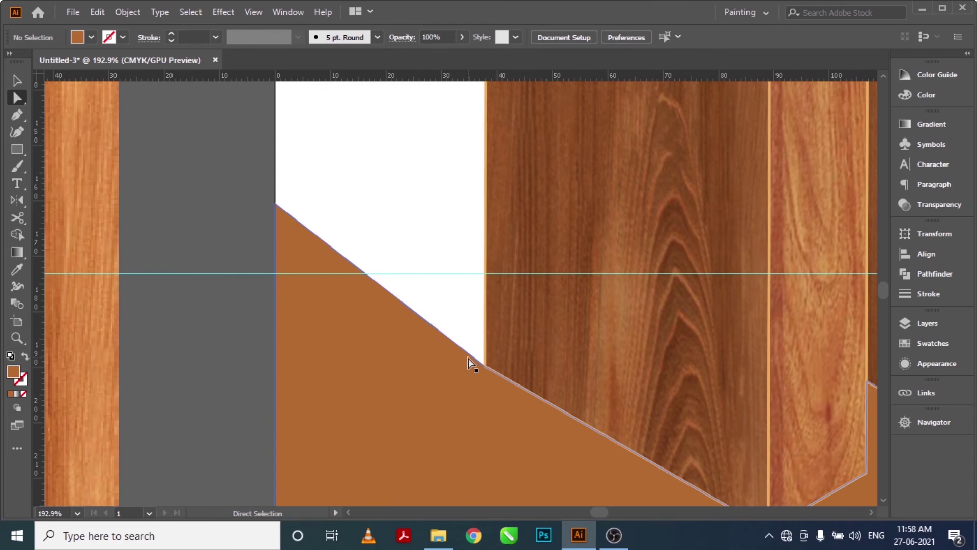
key(v)
drag(460, 274, 484, 368)
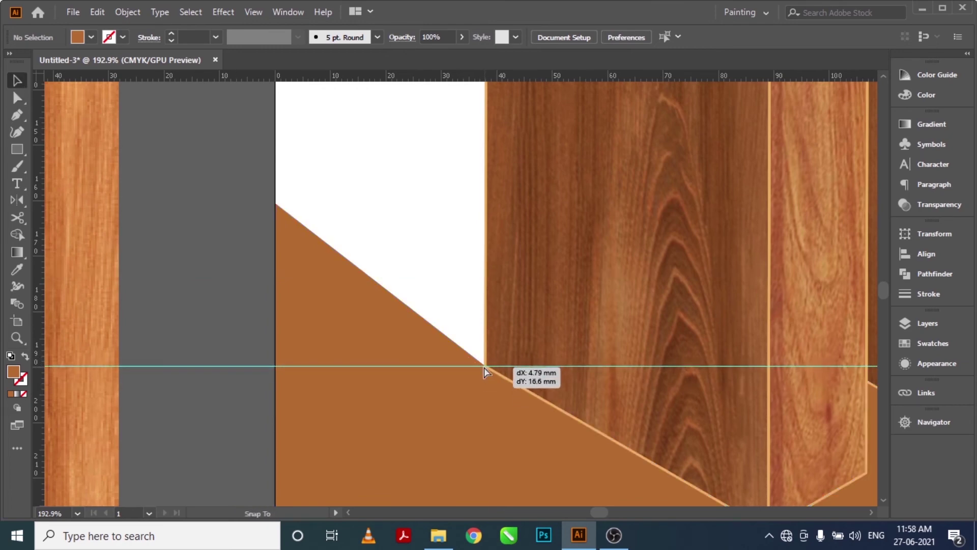
drag(485, 368, 483, 365)
key(a)
drag(275, 204, 276, 365)
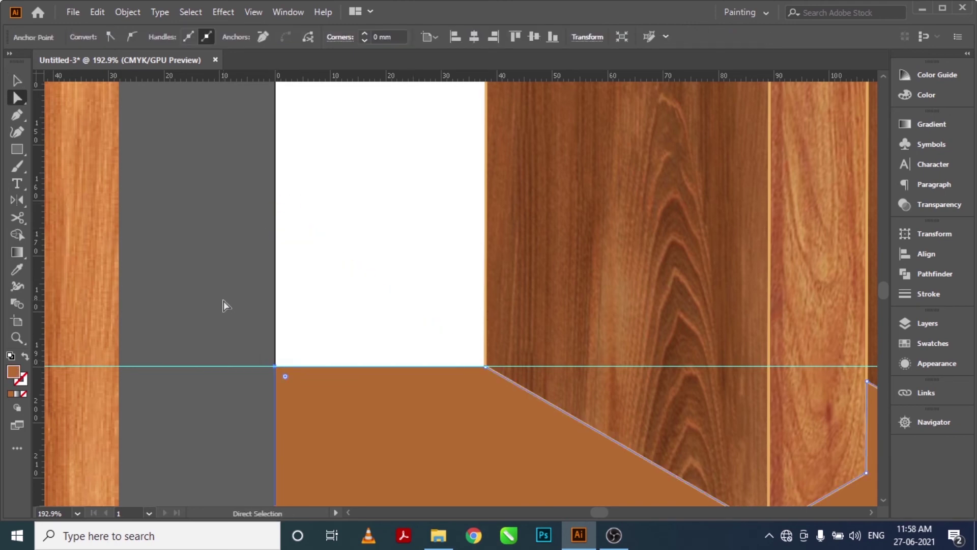
Delete the guide.
key(v)
drag(175, 318, 243, 396)
key(Delete)
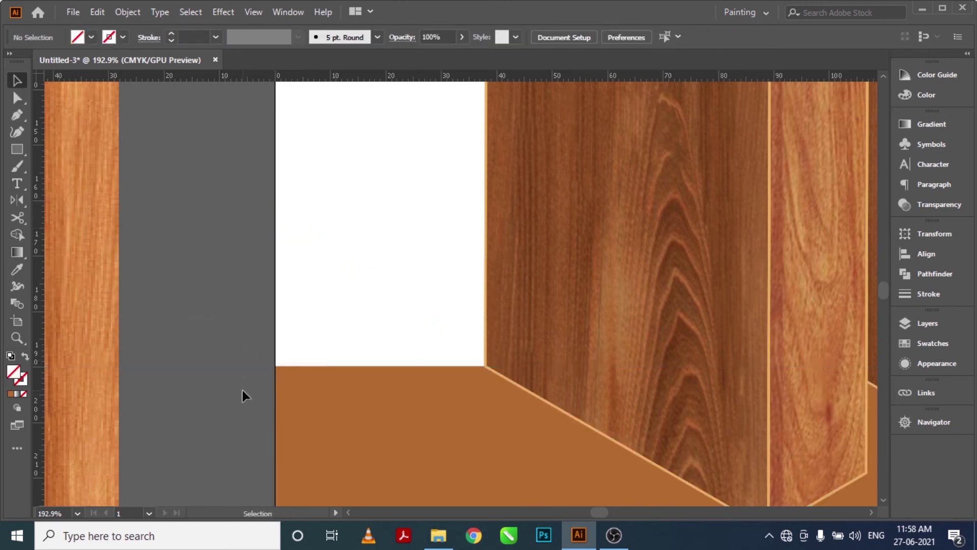
drag(437, 236, 254, 117)
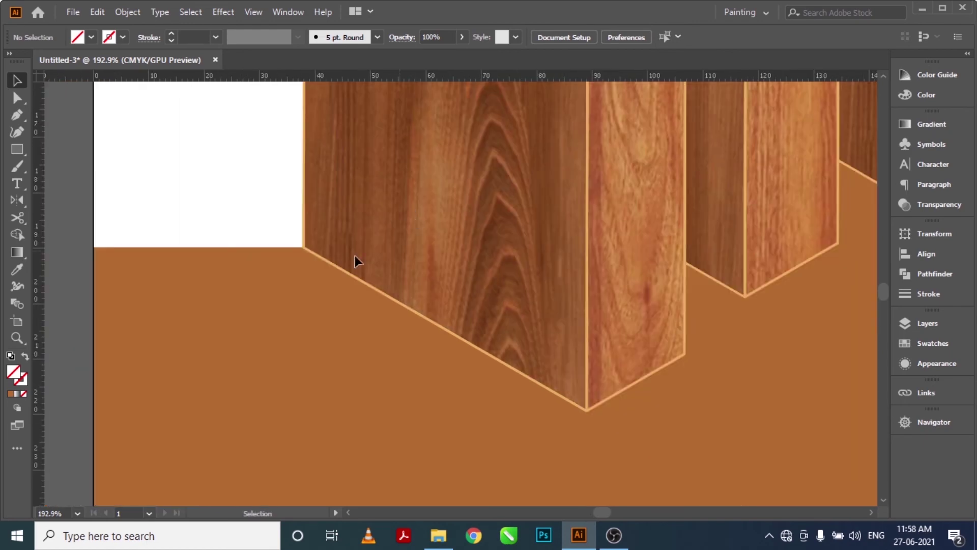
click(17, 115)
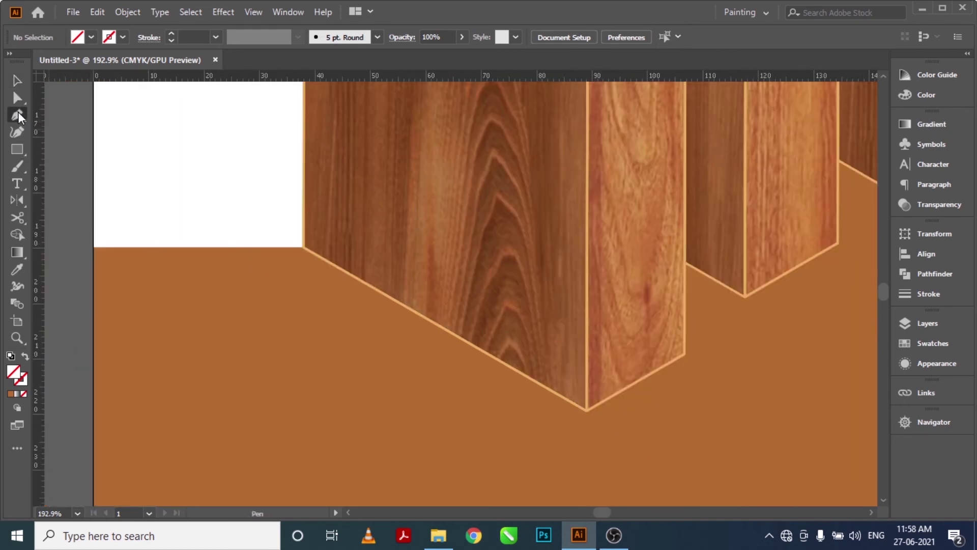
Start a black outline left of the letter, running through its back and front bottom corners.
click(22, 377)
click(738, 165)
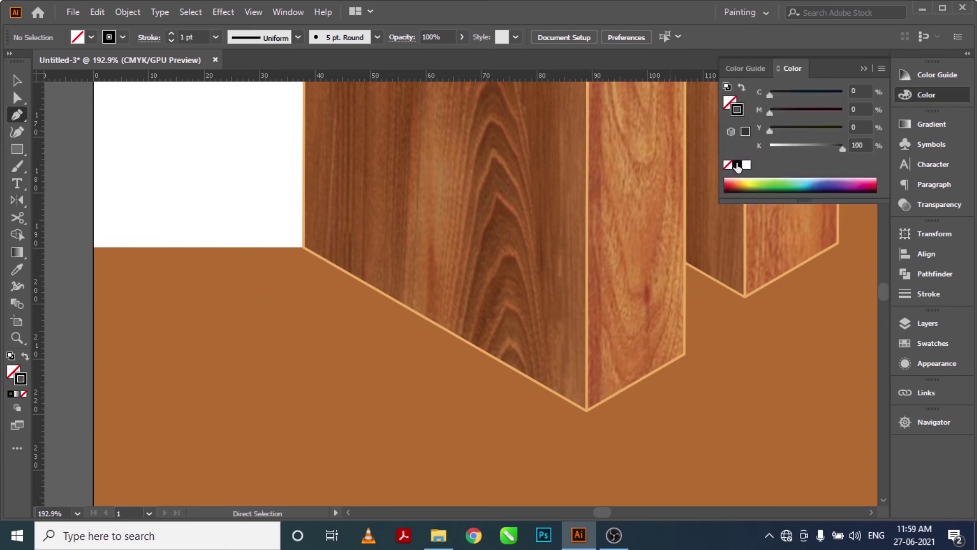
click(166, 196)
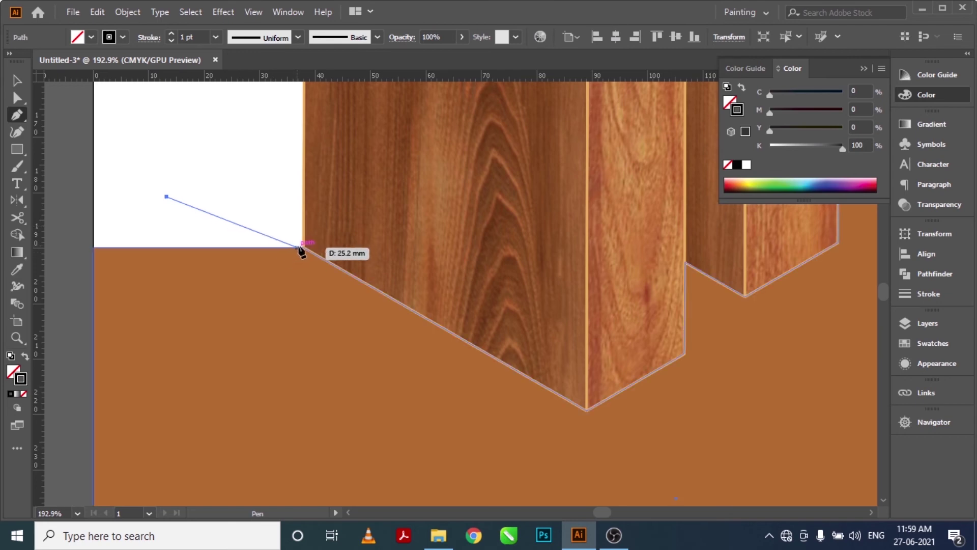
click(303, 247)
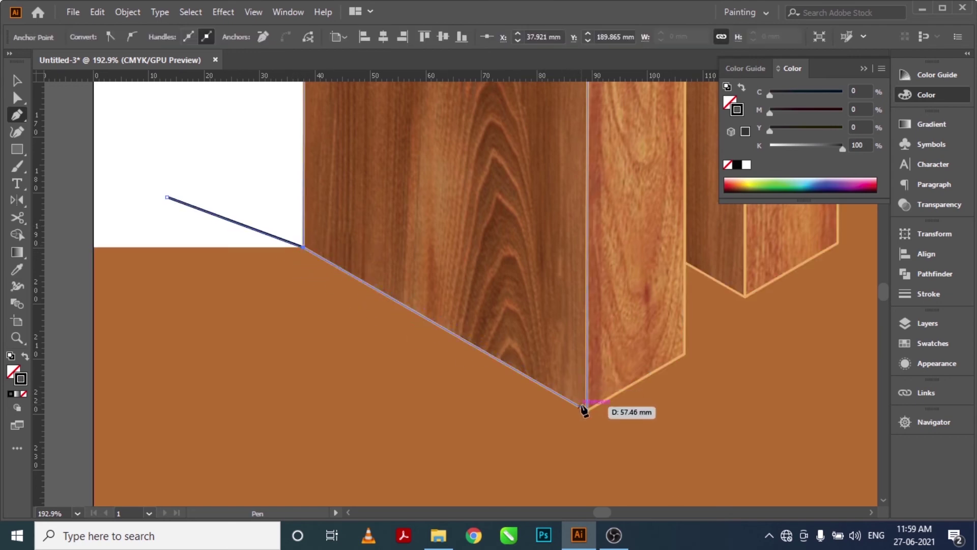
click(585, 408)
click(684, 354)
click(684, 262)
Continue the outline along the letter's remaining bottom corners to its right end.
drag(690, 283, 321, 337)
click(377, 356)
click(468, 303)
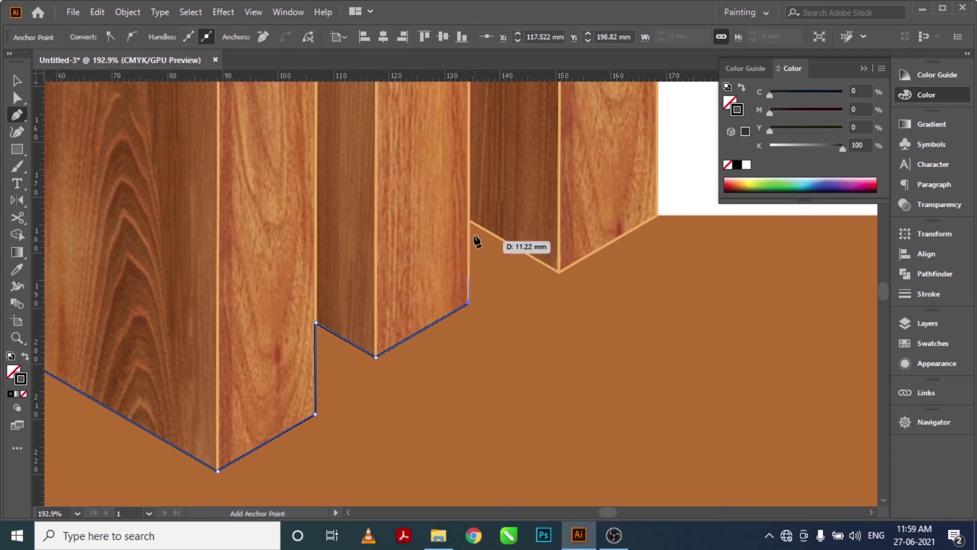
click(469, 220)
click(559, 270)
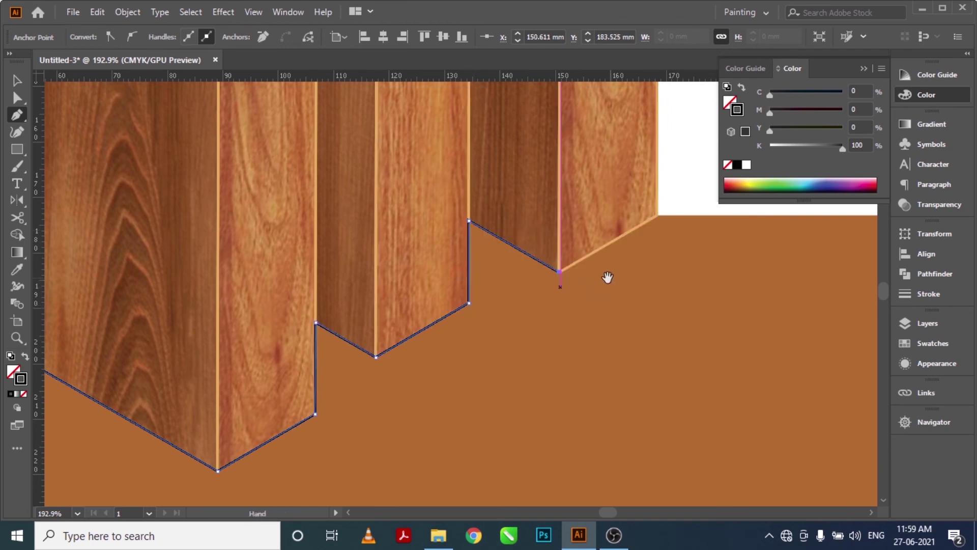
drag(611, 277, 449, 322)
click(495, 259)
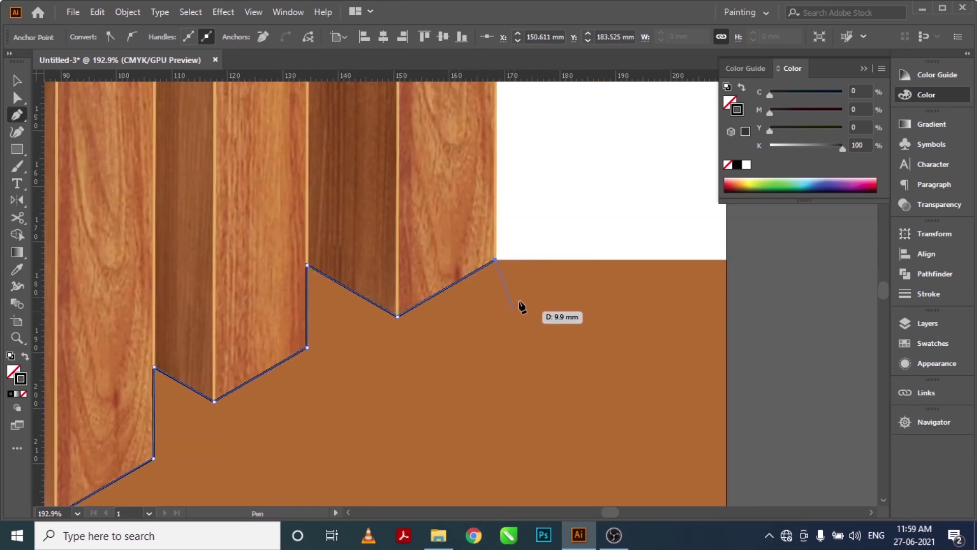
key(b)
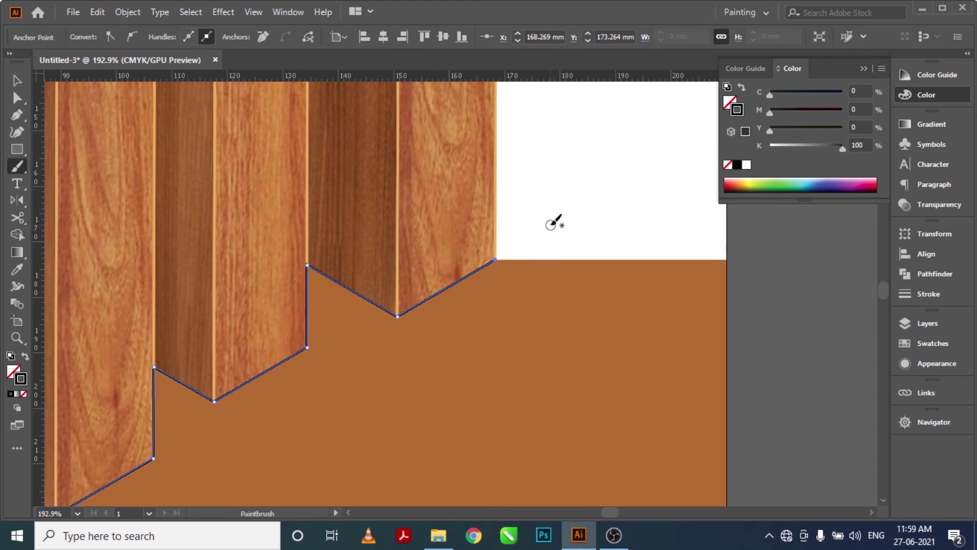
Delete the extra outline segment sticking out left of the letter.
key(v)
click(581, 213)
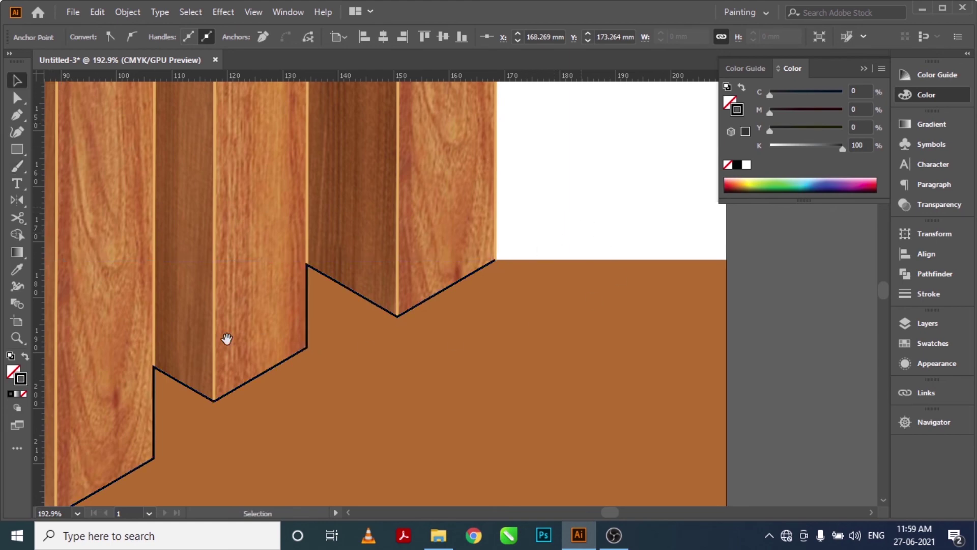
scroll(670, 284, left, 10)
key(a)
click(151, 246)
key(Delete)
click(153, 283)
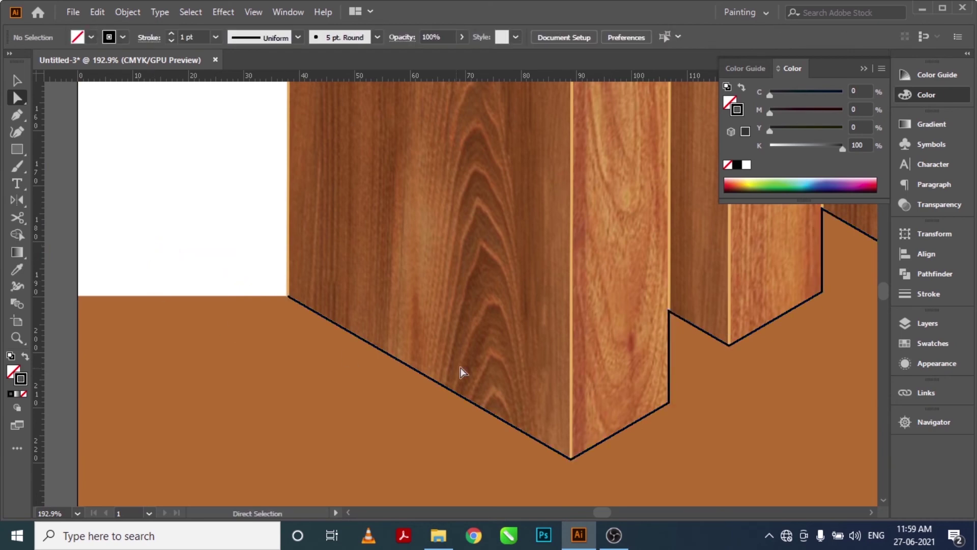
scroll(447, 359, down, 1)
scroll(448, 360, right, 1)
Set the base outline's stroke weight to 20 pt.
key(v)
click(531, 382)
click(922, 295)
click(756, 250)
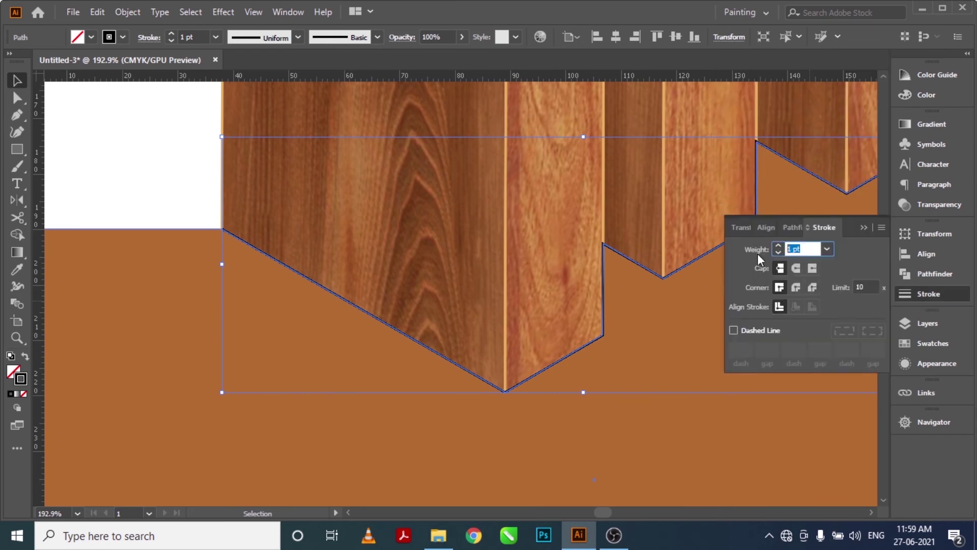
text(20)
key(Return)
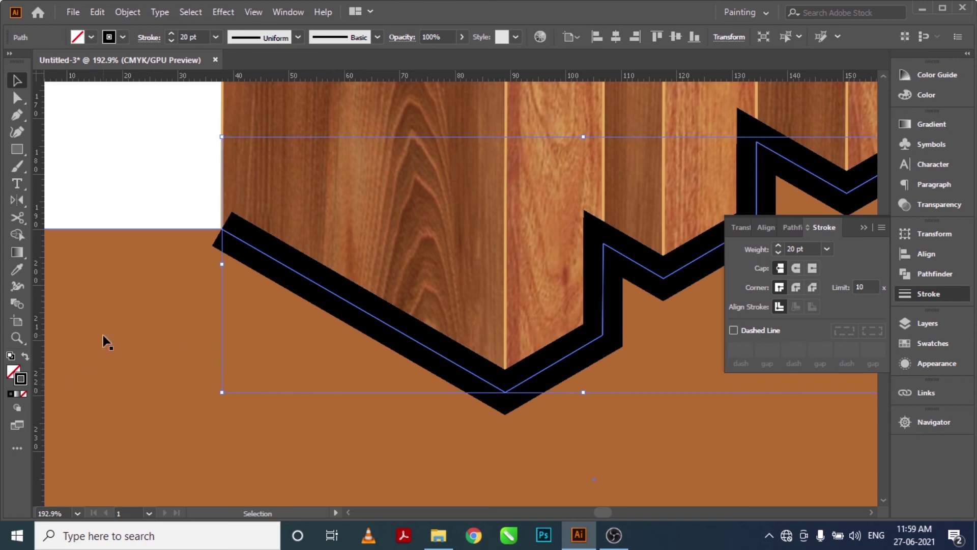
Colour the outline with the floor's brown and fit the artboard in view.
click(17, 270)
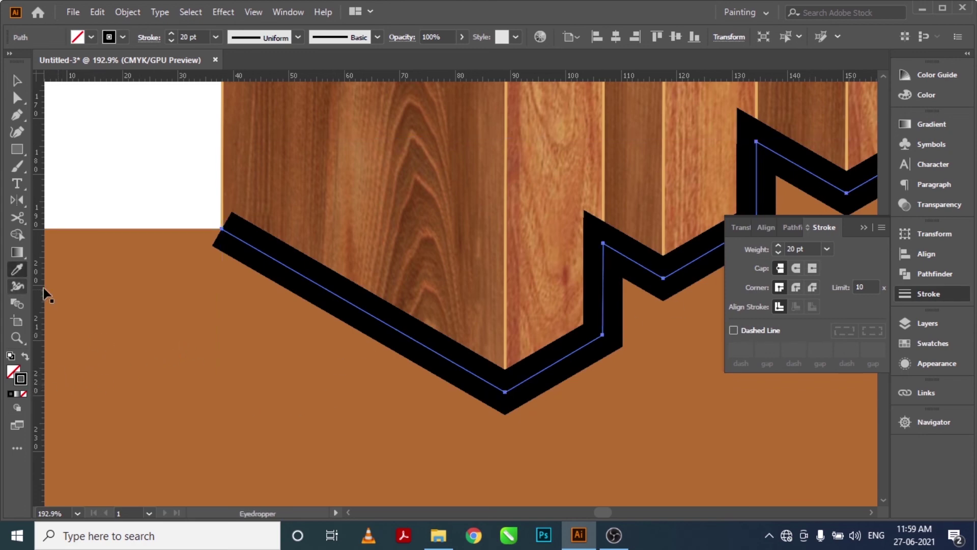
click(138, 280)
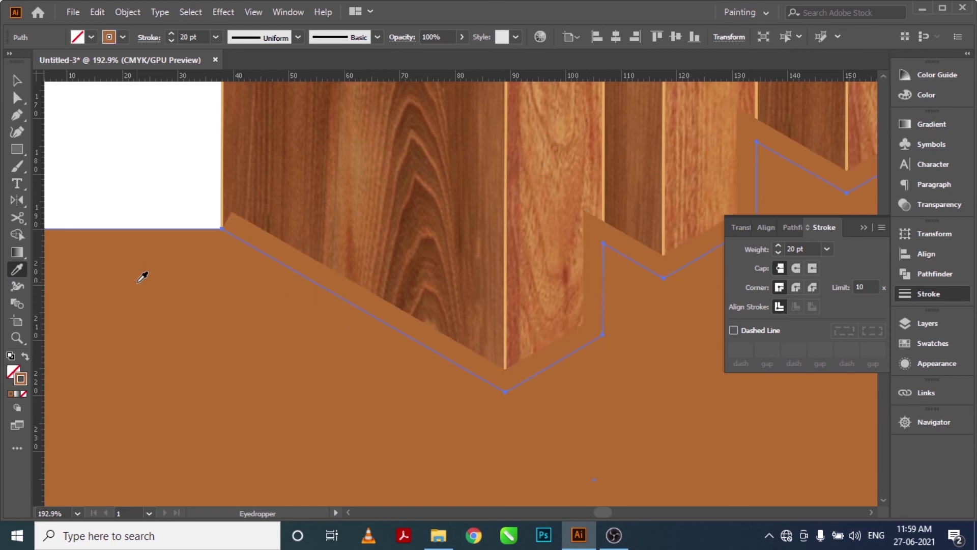
key(v)
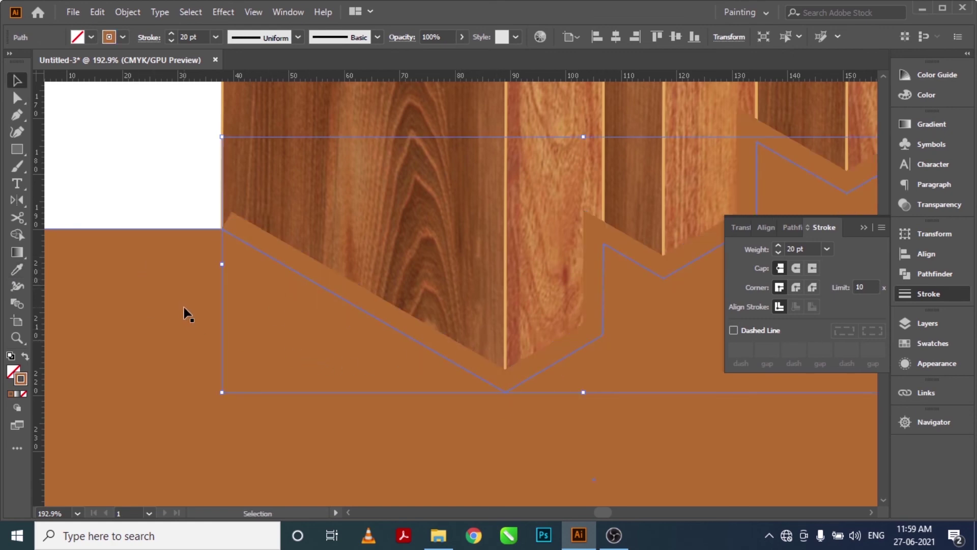
key(ctrl+0)
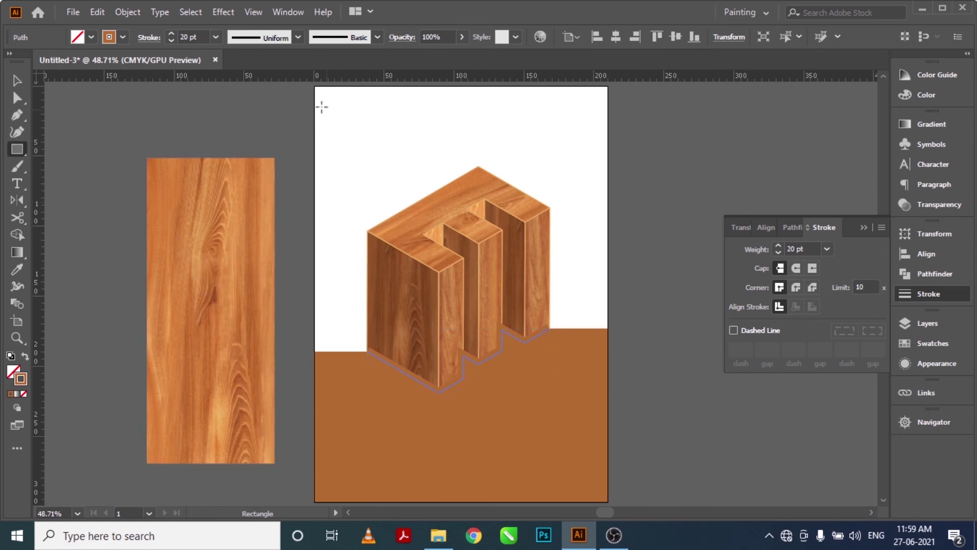
Draw a bar across the page top with no stroke and a white fill.
drag(314, 106, 607, 116)
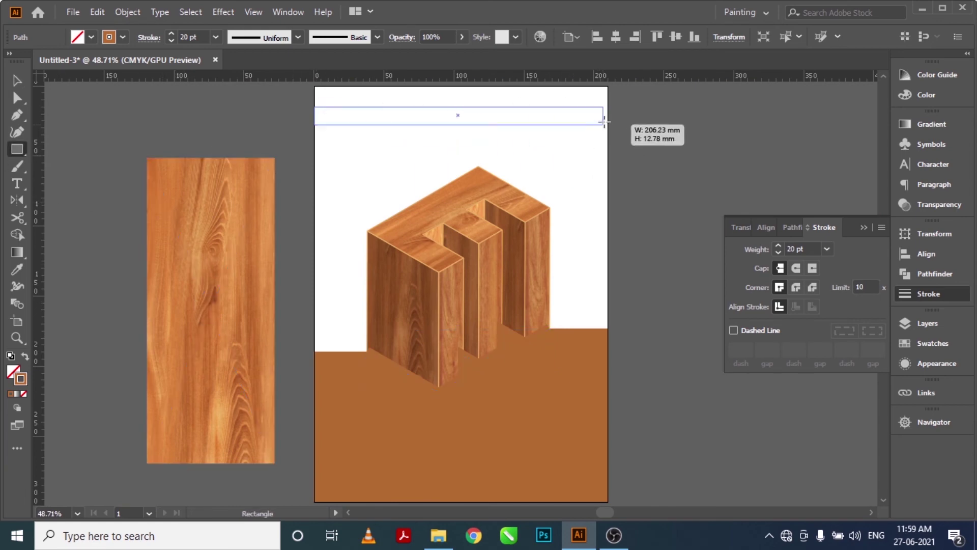
drag(606, 116, 898, 127)
key(v)
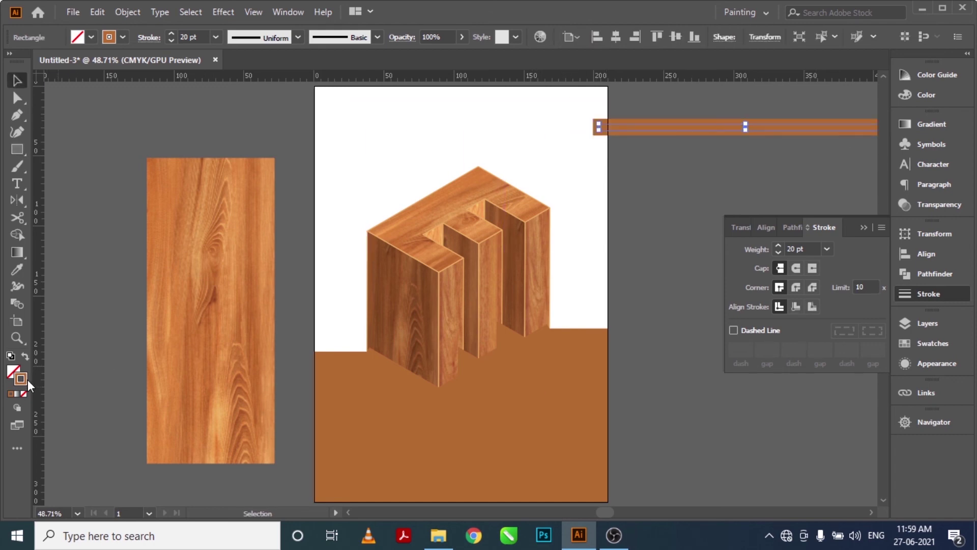
click(24, 394)
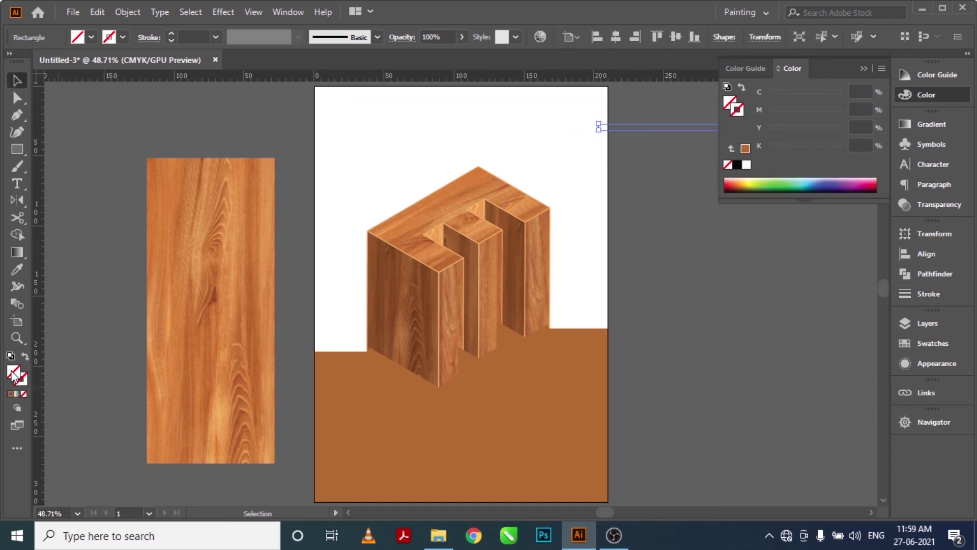
click(746, 166)
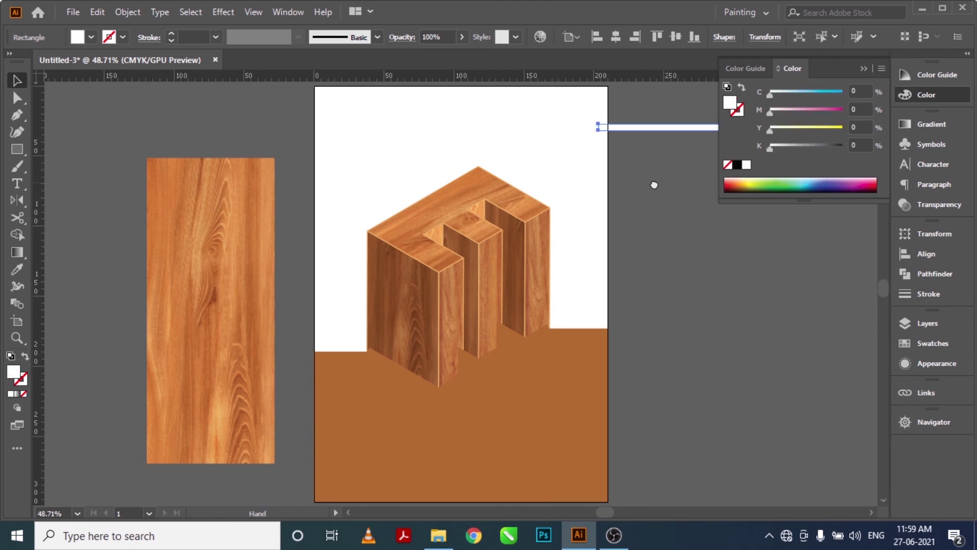
Zoom in and make the white bar thinner.
drag(665, 181, 464, 192)
click(545, 156)
key(z)
click(517, 122)
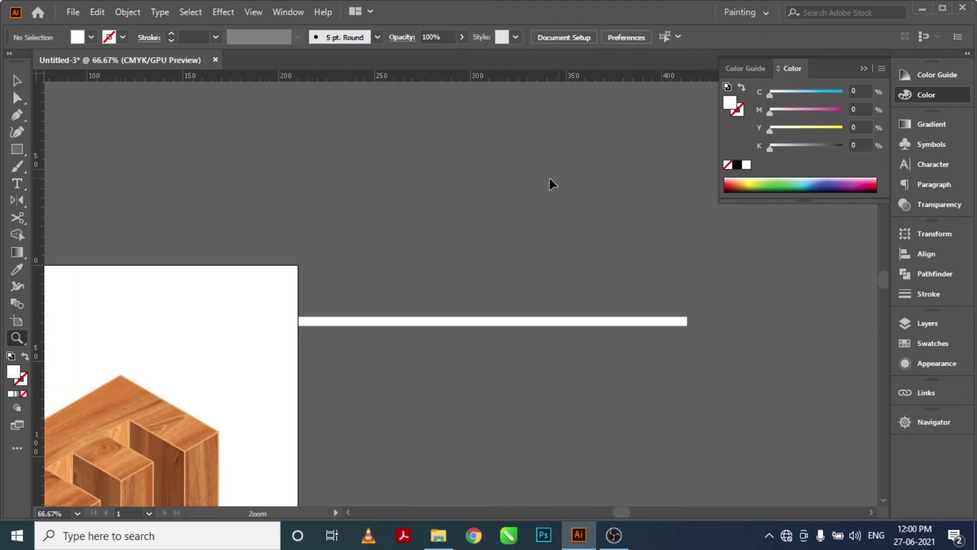
drag(473, 326, 498, 329)
key(v)
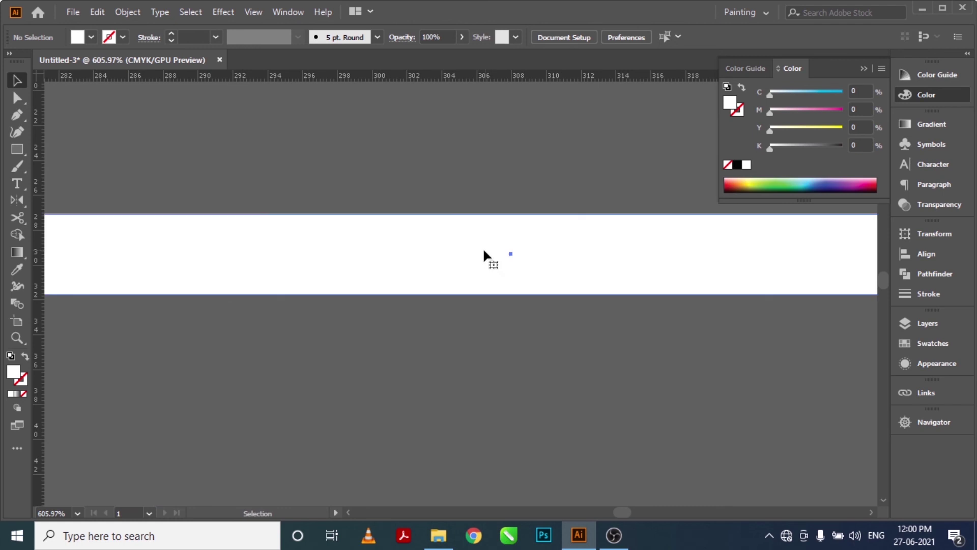
click(484, 216)
drag(515, 213, 512, 248)
click(508, 190)
key(ctrl+0)
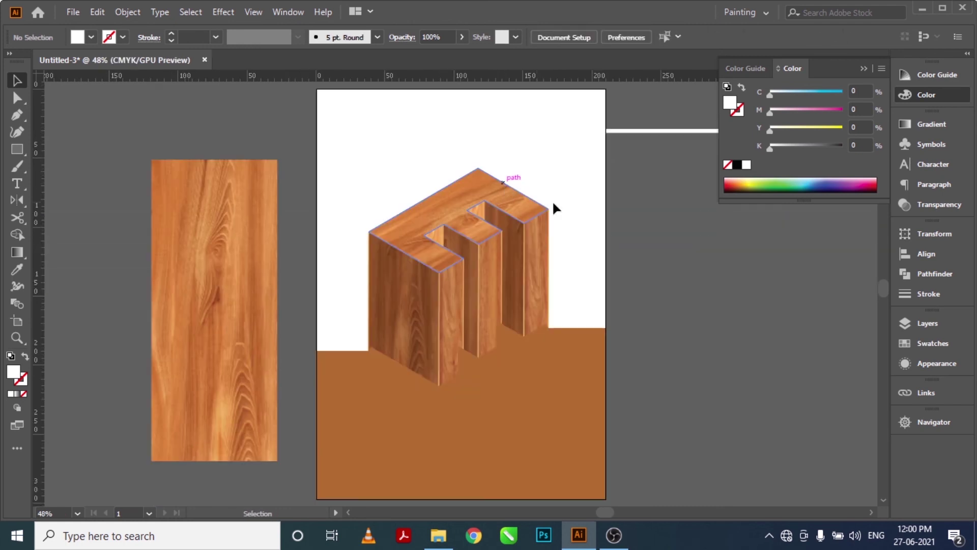
Duplicate the bar downward into evenly spaced stripes and group them.
scroll(580, 171, right, 3)
drag(639, 136, 640, 151)
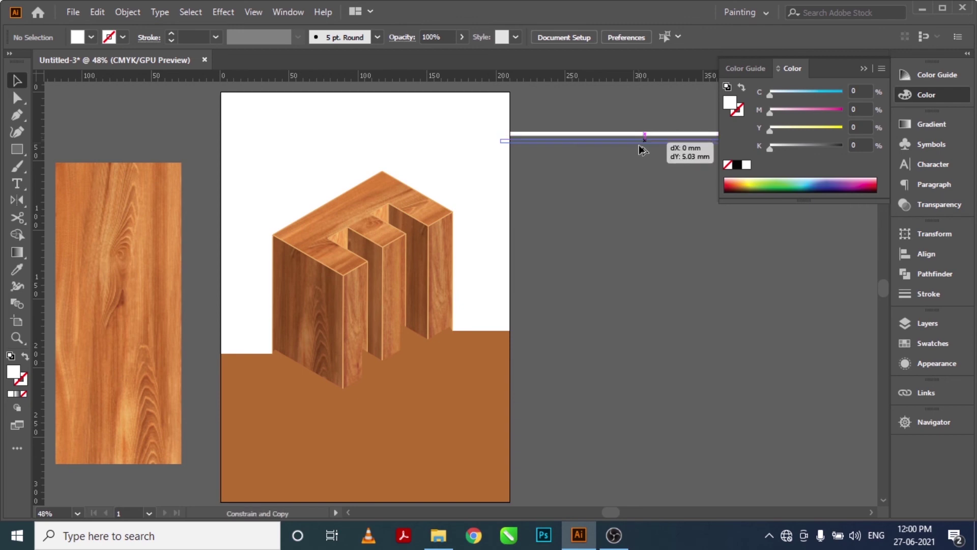
key(ctrl+d)
key(ctrl+d)
key(ctrl+d)
key(ctrl+d)
key(ctrl+d)
key(ctrl+d)
key(ctrl+d)
key(ctrl+d)
key(ctrl+d)
key(ctrl+d)
key(ctrl+d)
key(ctrl+d)
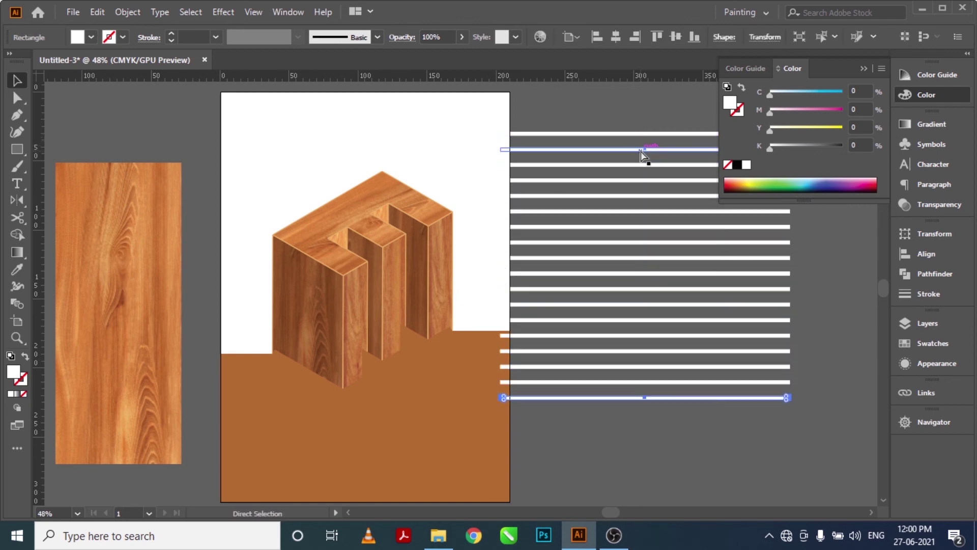
key(ctrl+d)
key(ctrl+d)
click(603, 108)
drag(597, 117, 692, 453)
key(ctrl+g)
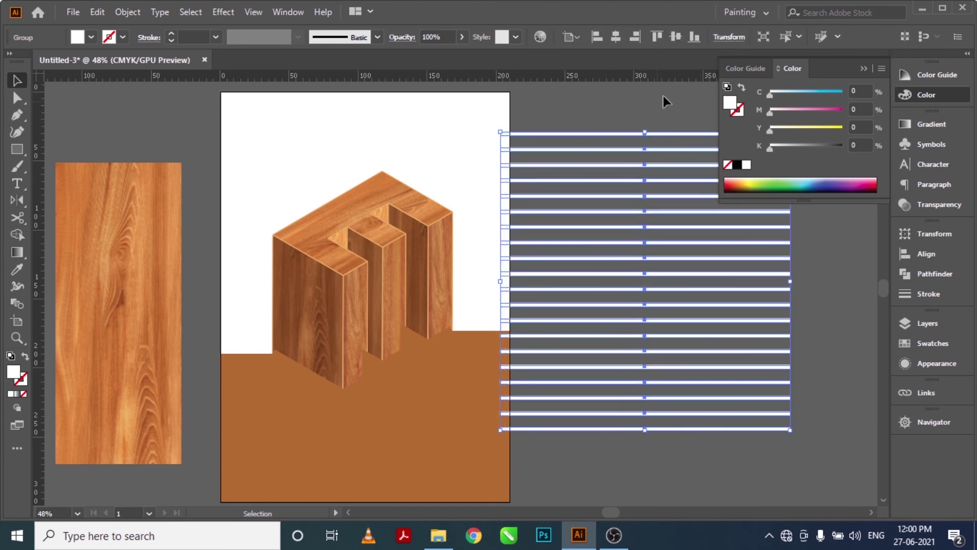
click(695, 37)
Centre the stripe group, shorten it to the floor area, and send it to the back.
click(617, 38)
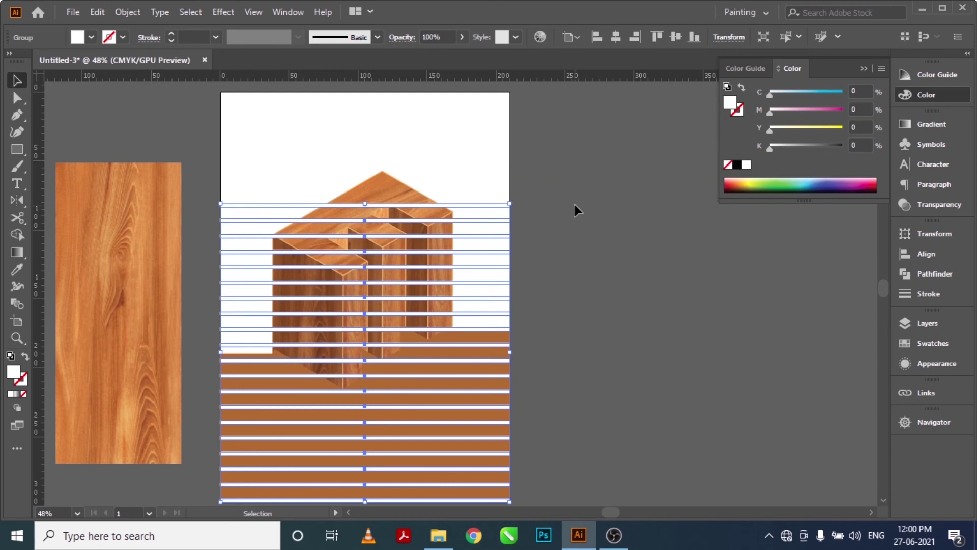
drag(363, 204, 491, 327)
drag(573, 314, 628, 237)
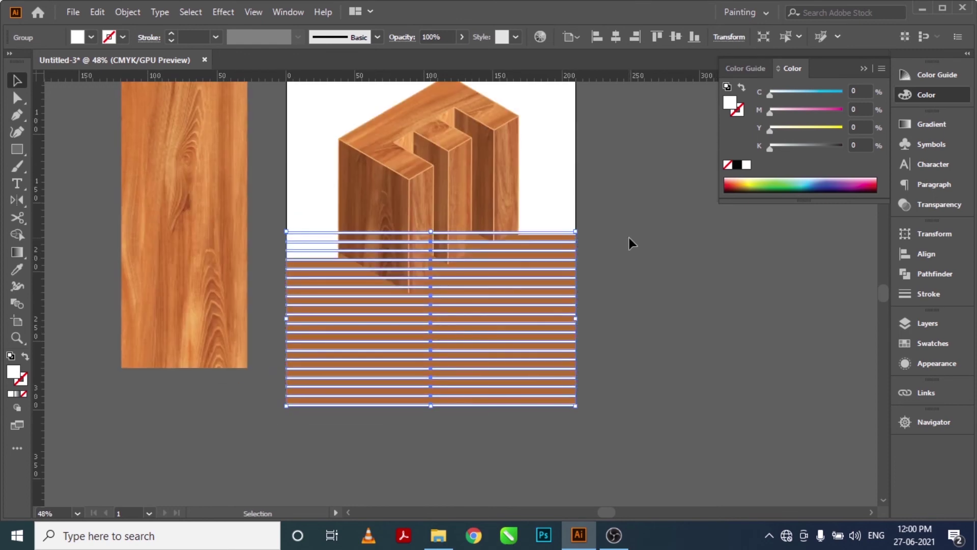
right_click(554, 233)
mouse_move(594, 410)
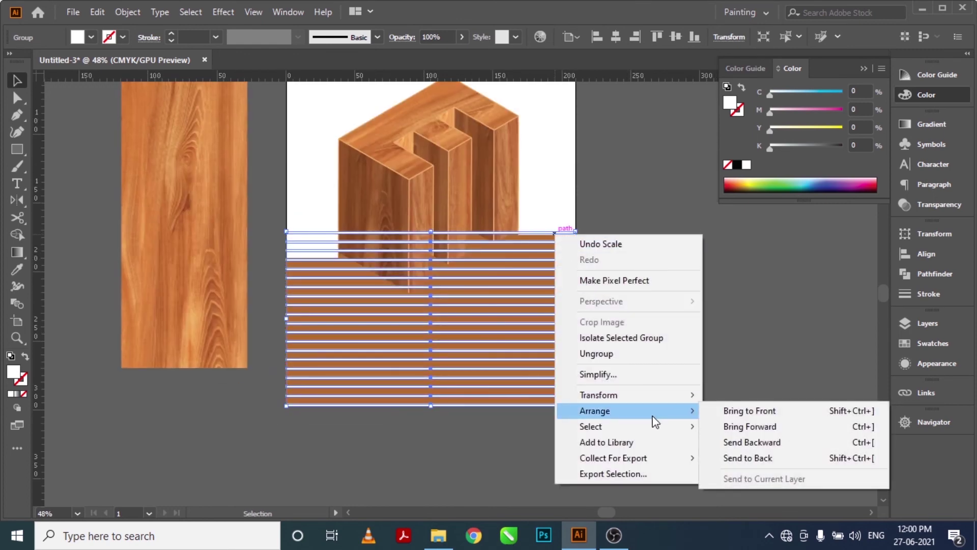
click(759, 460)
click(731, 341)
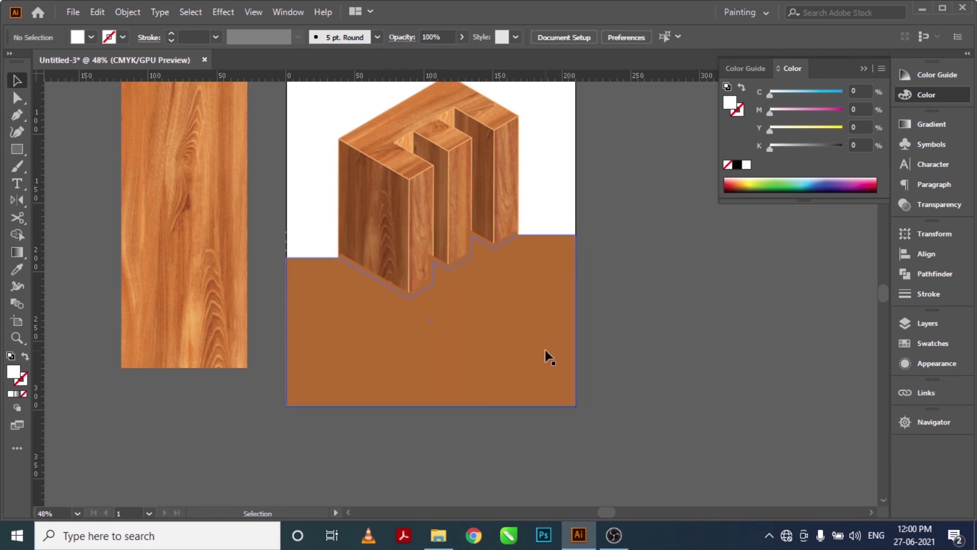
Send the brown floor shape behind the stripes.
click(556, 365)
right_click(555, 364)
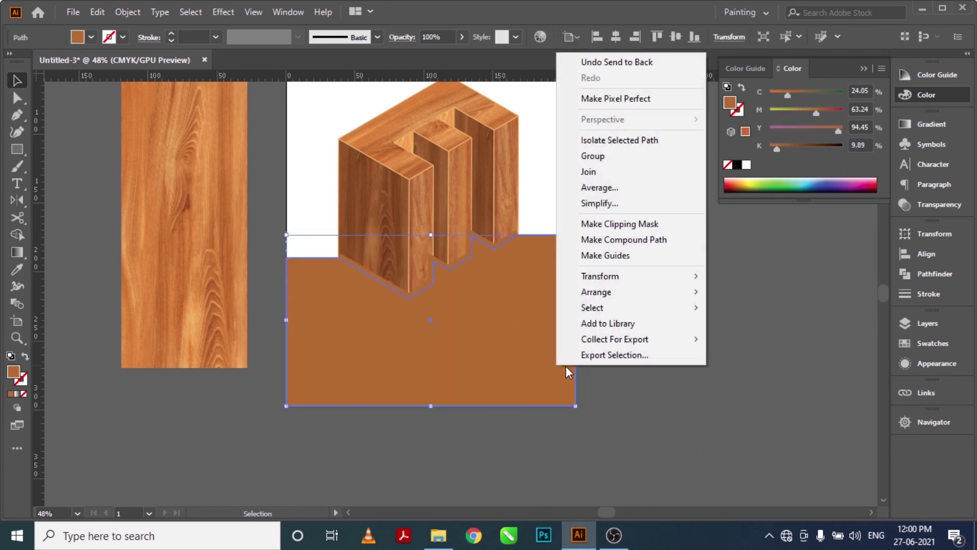
mouse_move(596, 292)
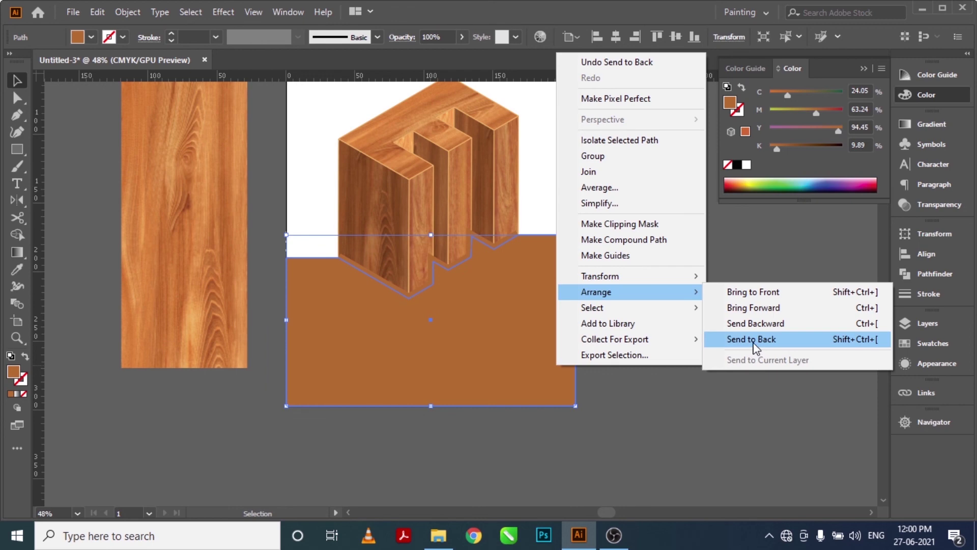
click(751, 339)
click(712, 367)
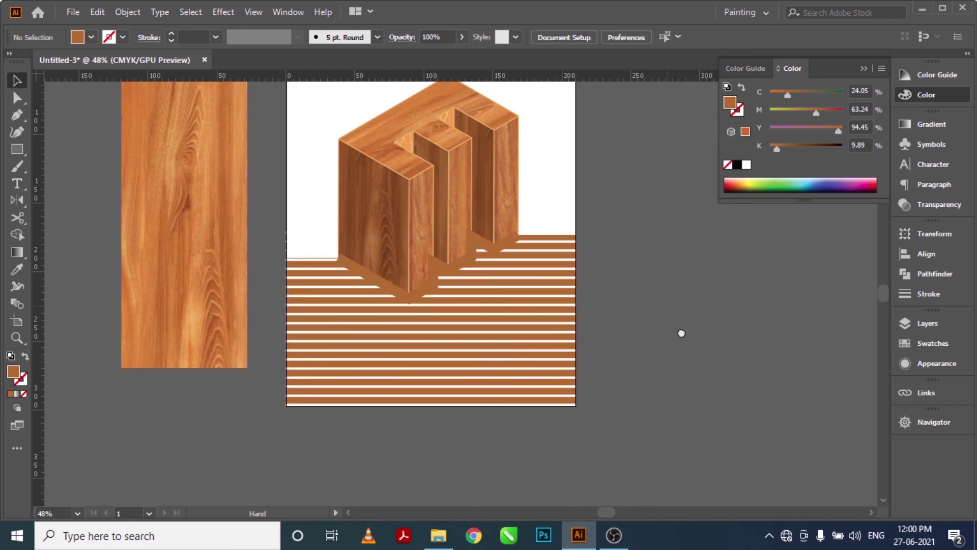
drag(666, 316, 694, 364)
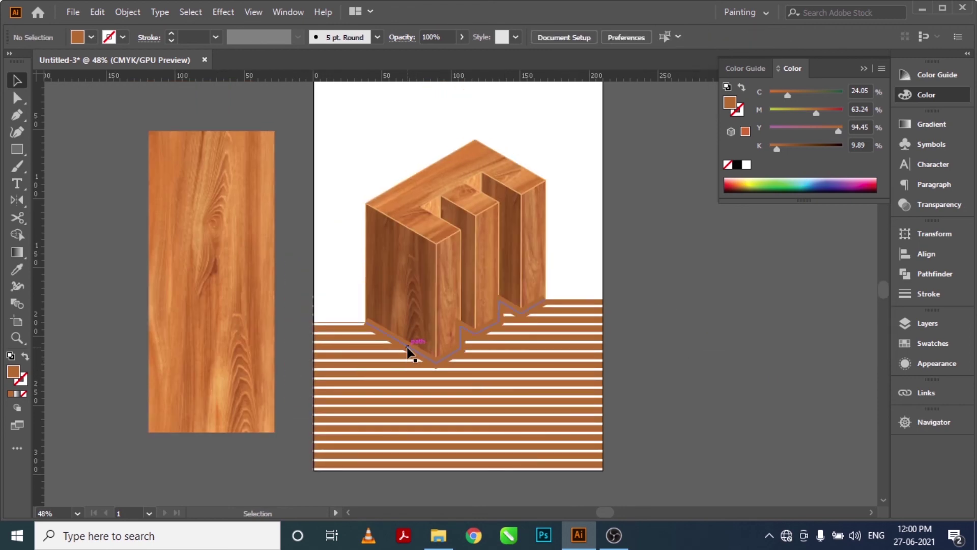
Set the brown floor path's stroke weight to 10 pt.
click(409, 351)
click(936, 295)
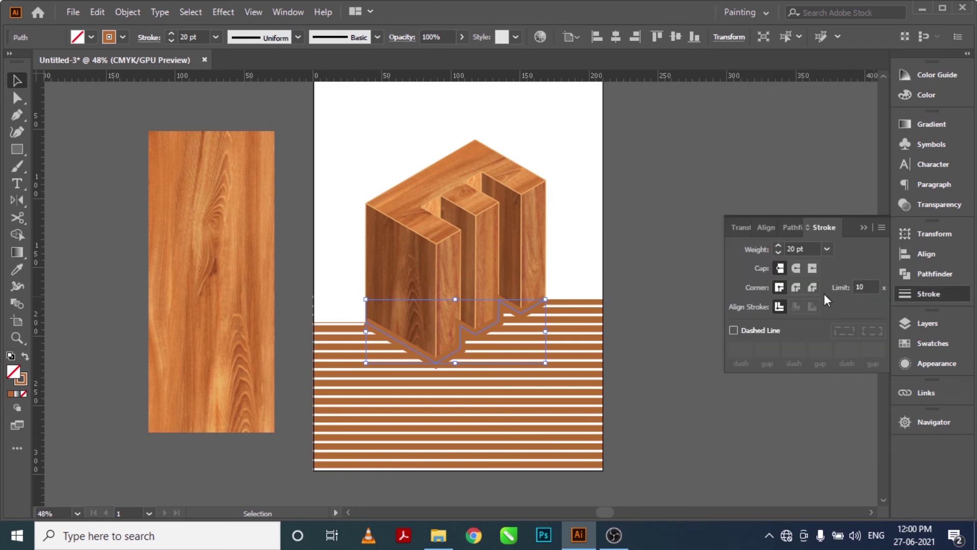
click(810, 249)
text(10)
key(Return)
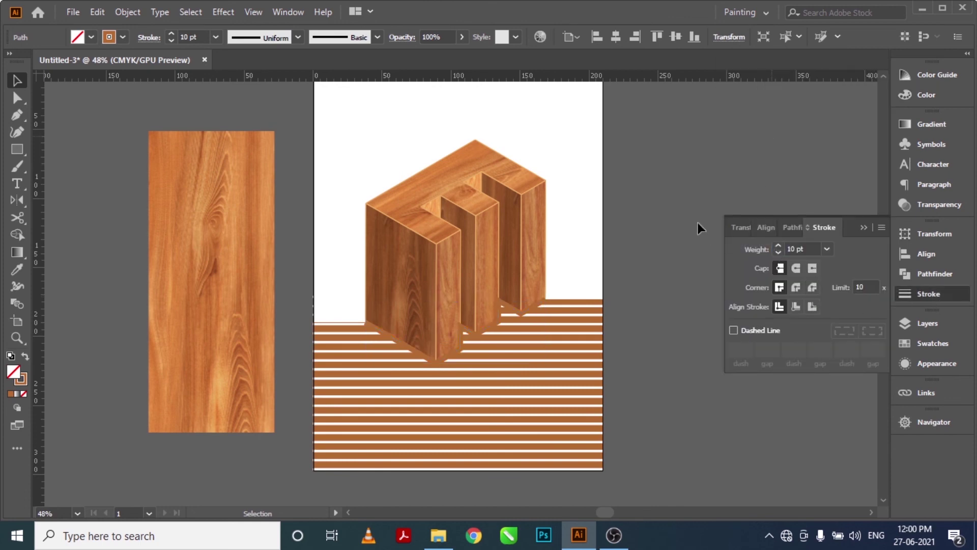
click(697, 224)
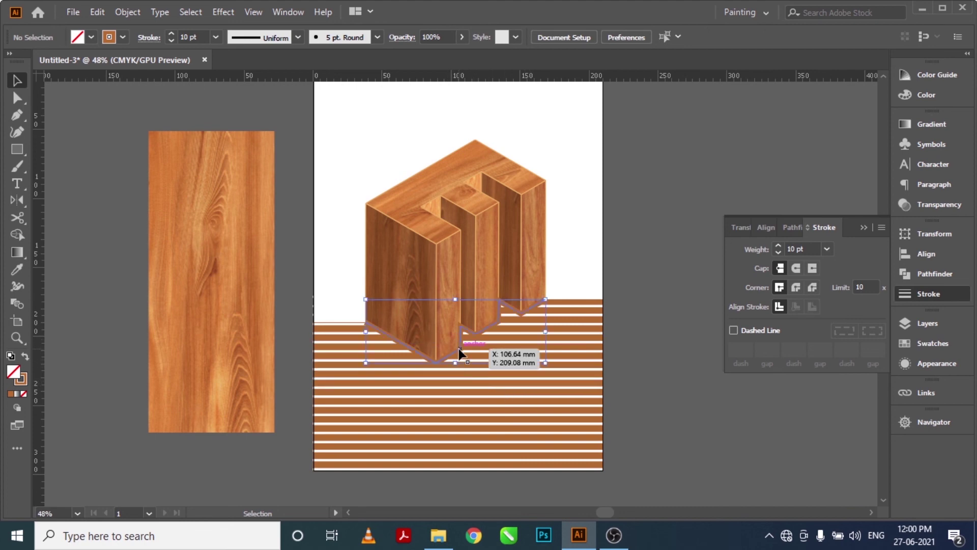
Send the brown floor and stripe group behind the wooden letter, then fit the artboard.
click(459, 352)
shift+click(569, 333)
key(ctrl+space)
drag(604, 305, 545, 283)
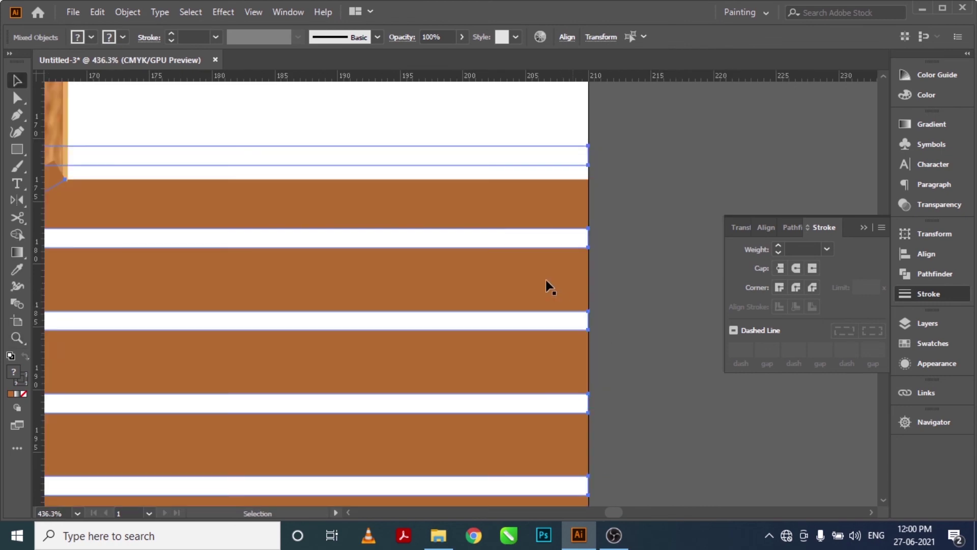
right_click(518, 205)
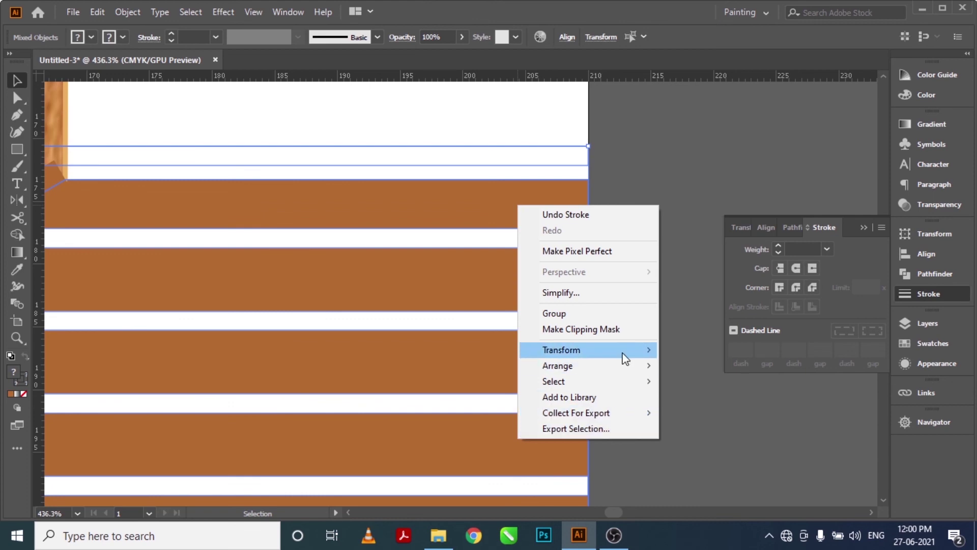
mouse_move(557, 365)
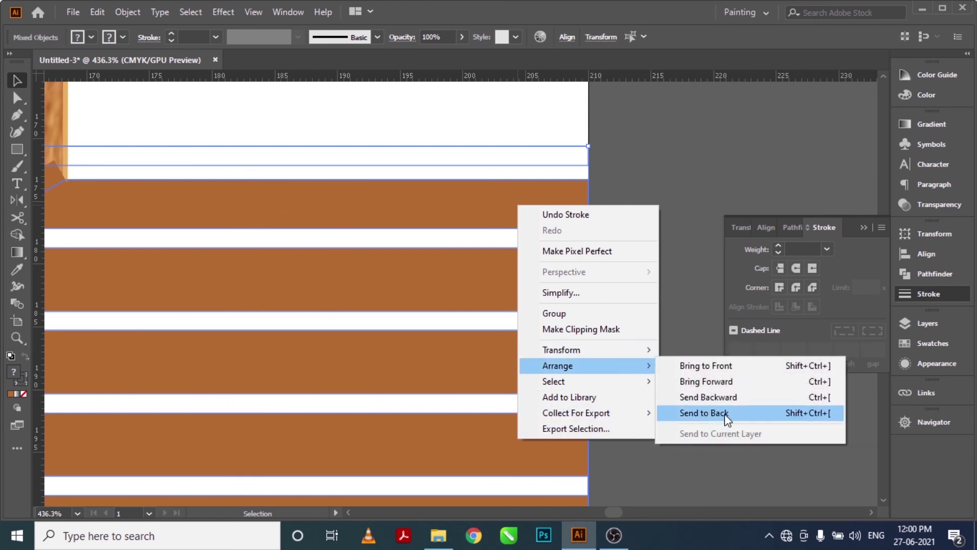
click(712, 413)
scroll(249, 222, left, 5)
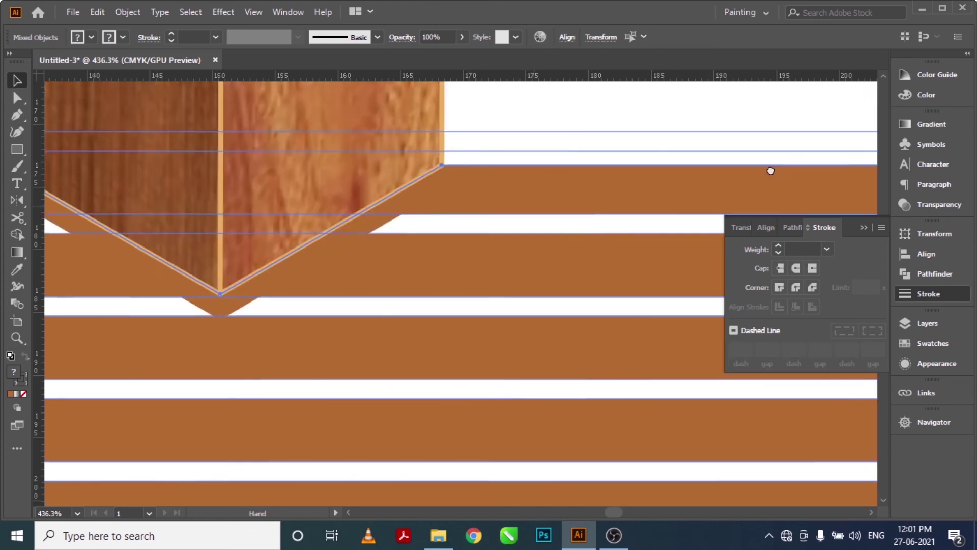
scroll(342, 271, left, 5)
key(ctrl+z)
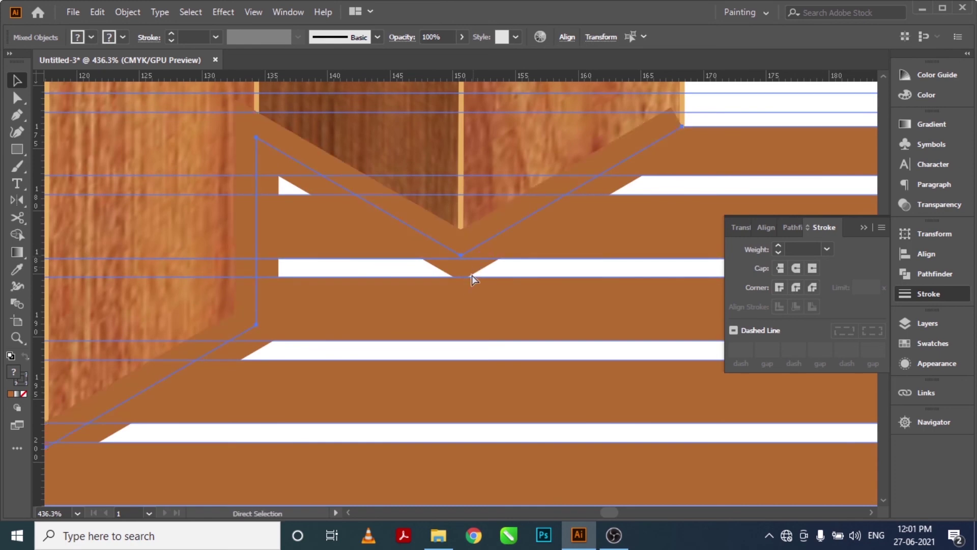
key(ctrl+shift+z)
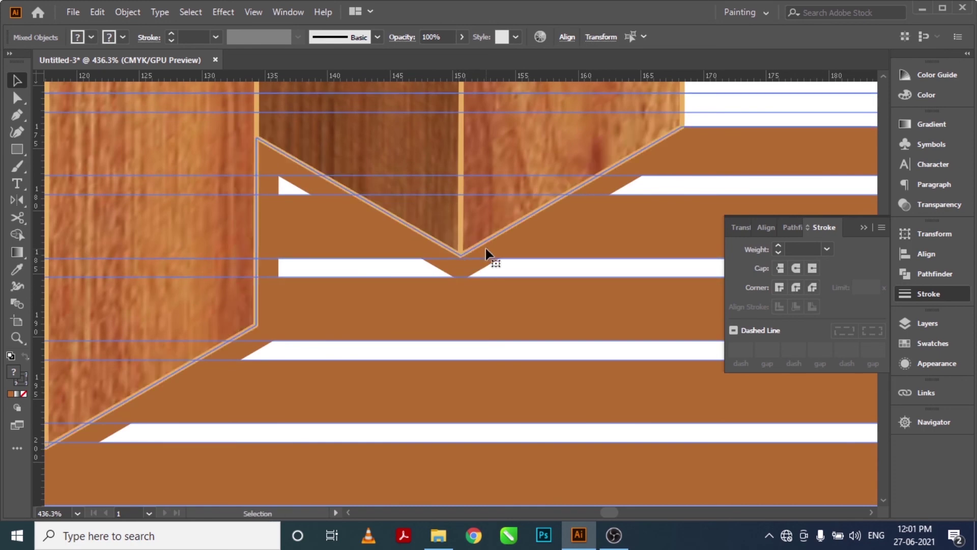
key(ctrl+0)
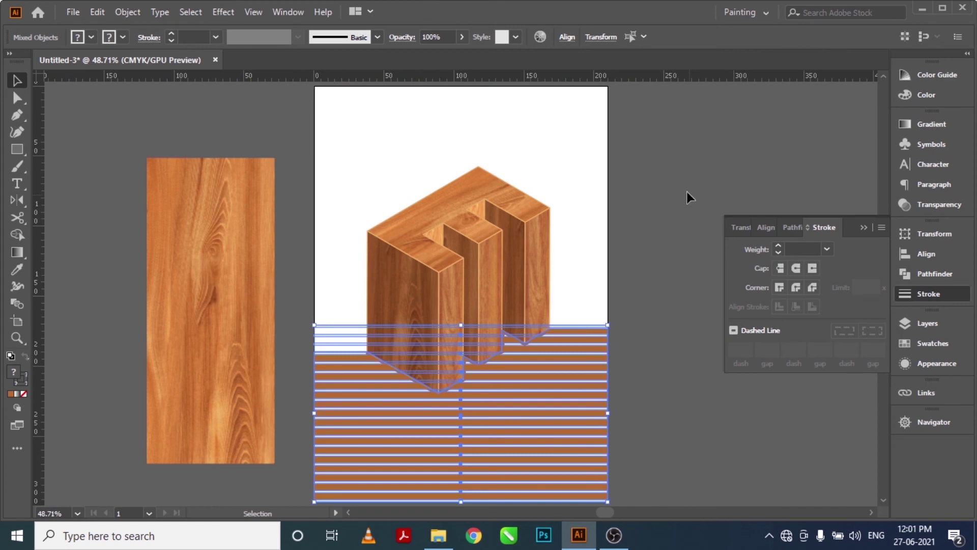
click(685, 196)
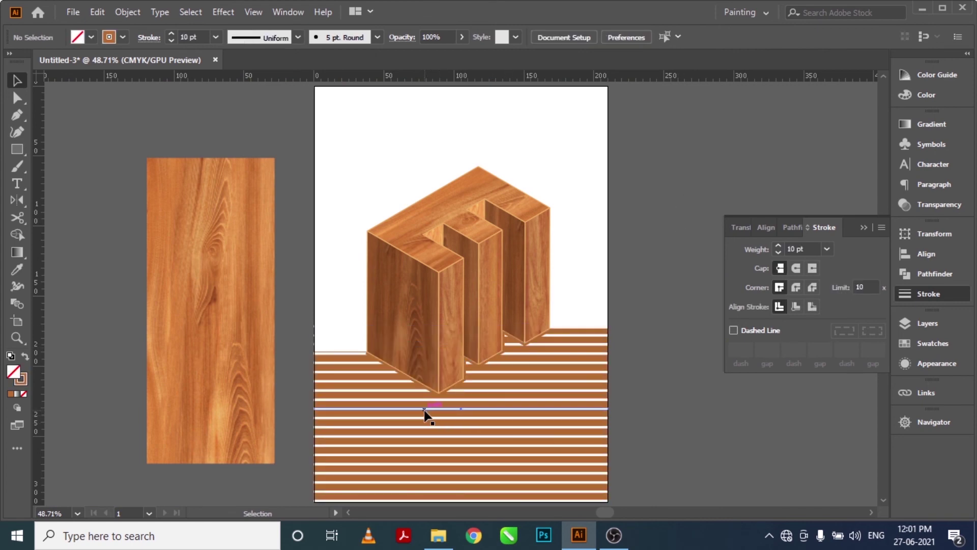
Zoom in on the letter's base and select the striped floor group.
key(z)
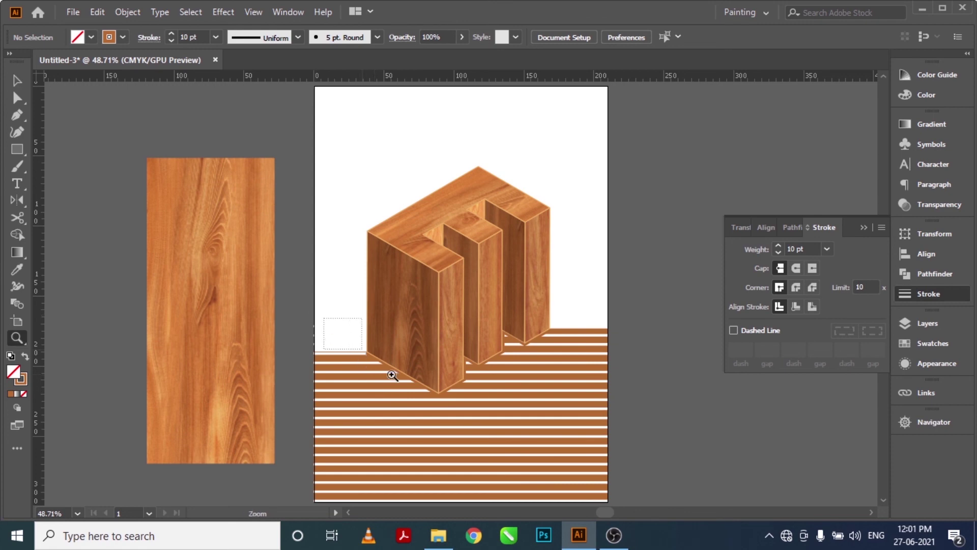
drag(324, 318, 509, 434)
key(v)
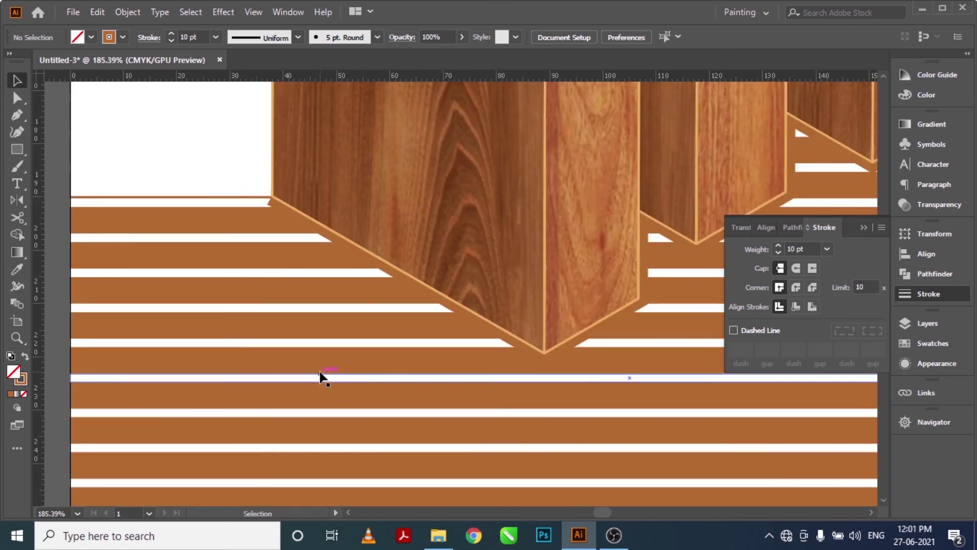
key(space)
drag(105, 202, 421, 268)
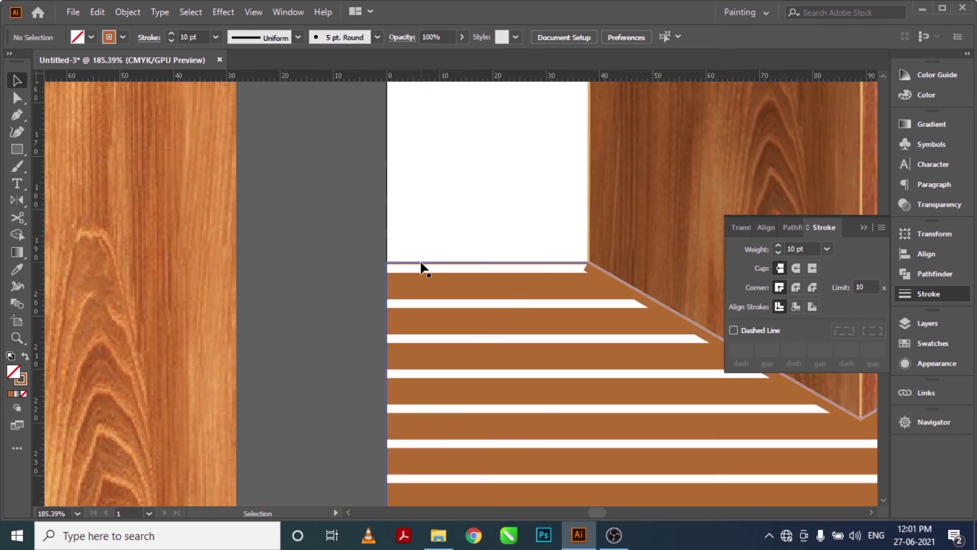
click(427, 272)
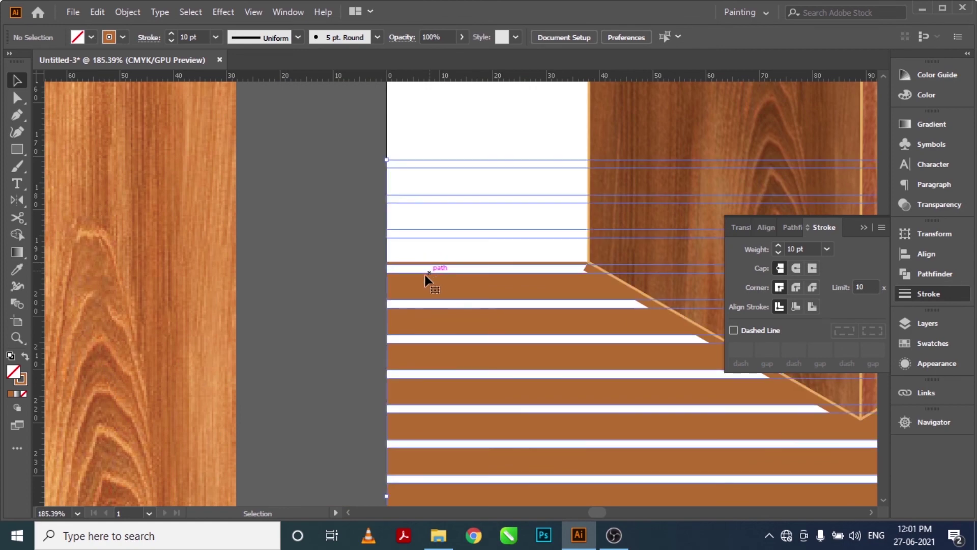
Drag the stripe group's top edge so it meets the brown floor.
key(space)
drag(537, 262, 410, 268)
drag(497, 257, 264, 255)
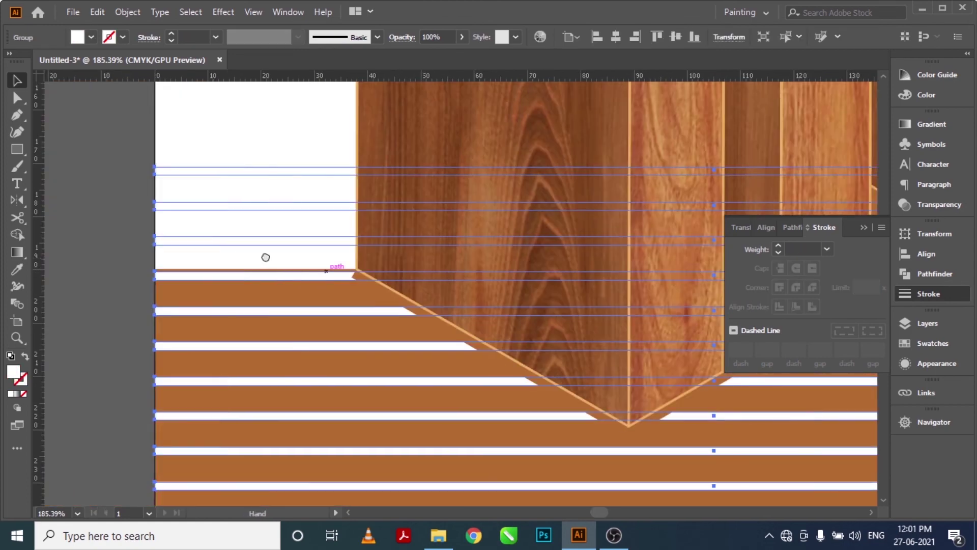
key(ctrl+minus)
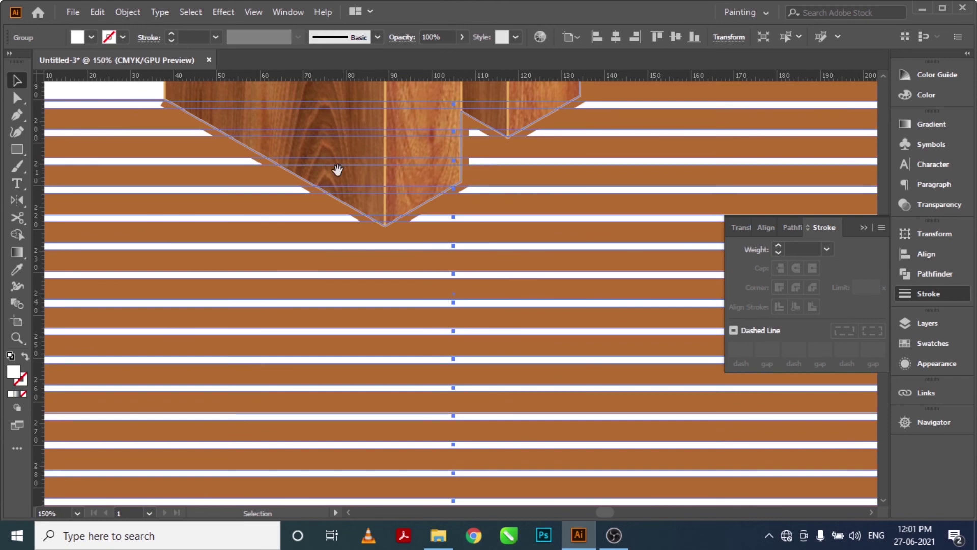
drag(334, 168, 566, 307)
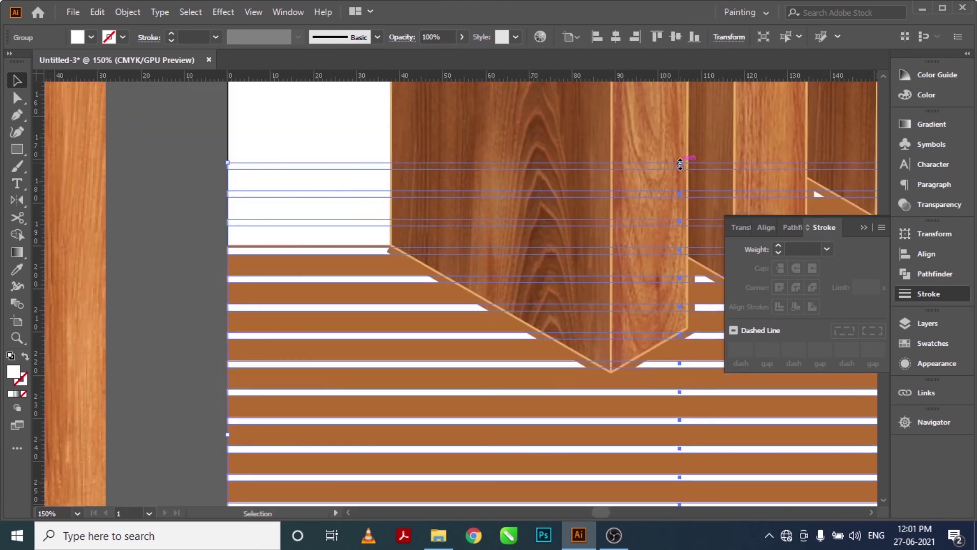
drag(679, 165, 678, 158)
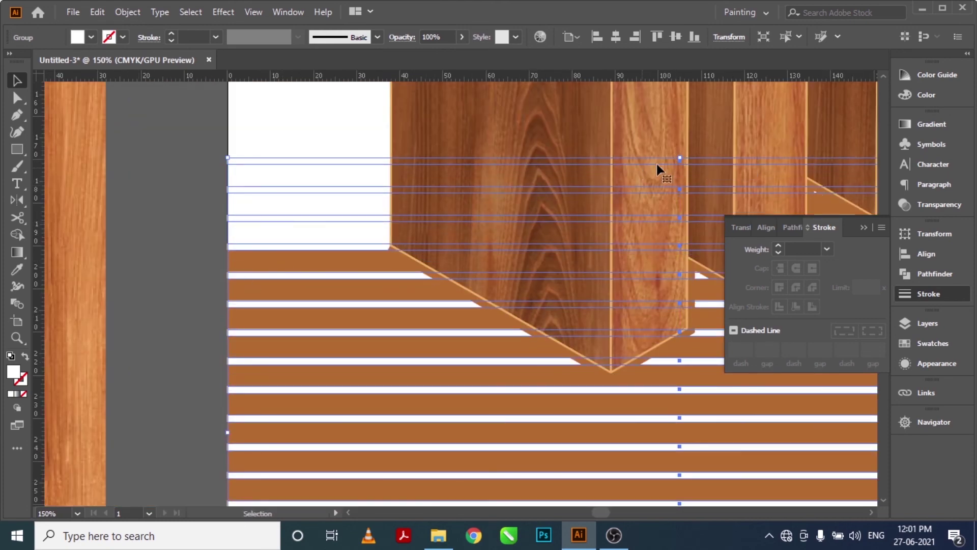
drag(681, 159, 686, 241)
click(196, 226)
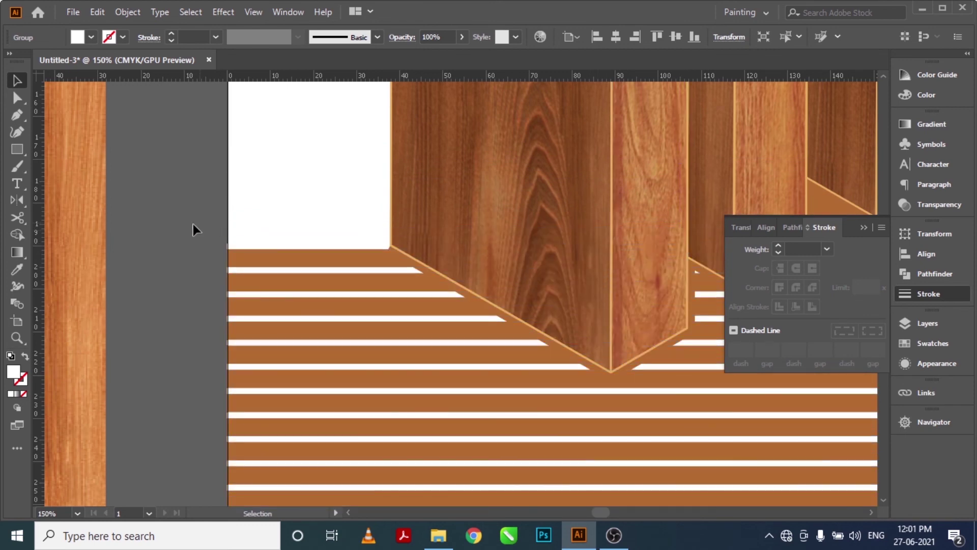
Fit the artboard and stretch the stripes upward toward the letter's base.
drag(371, 365, 355, 185)
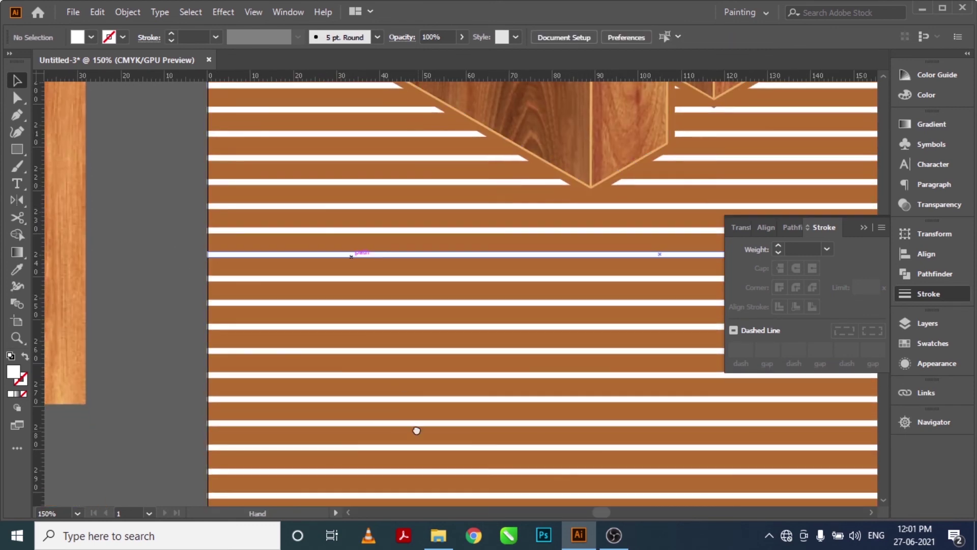
drag(417, 430, 336, 295)
key(ctrl+0)
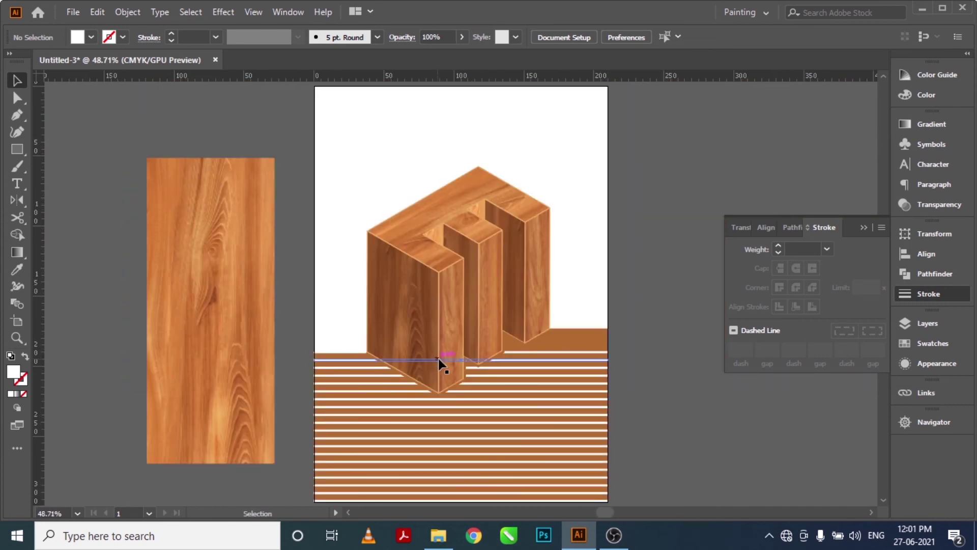
click(563, 346)
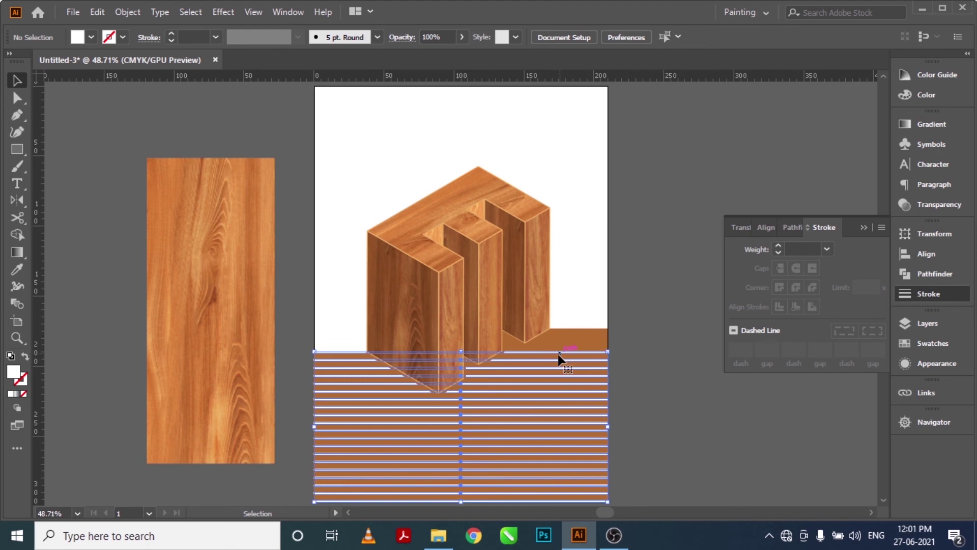
drag(460, 352, 464, 327)
click(584, 285)
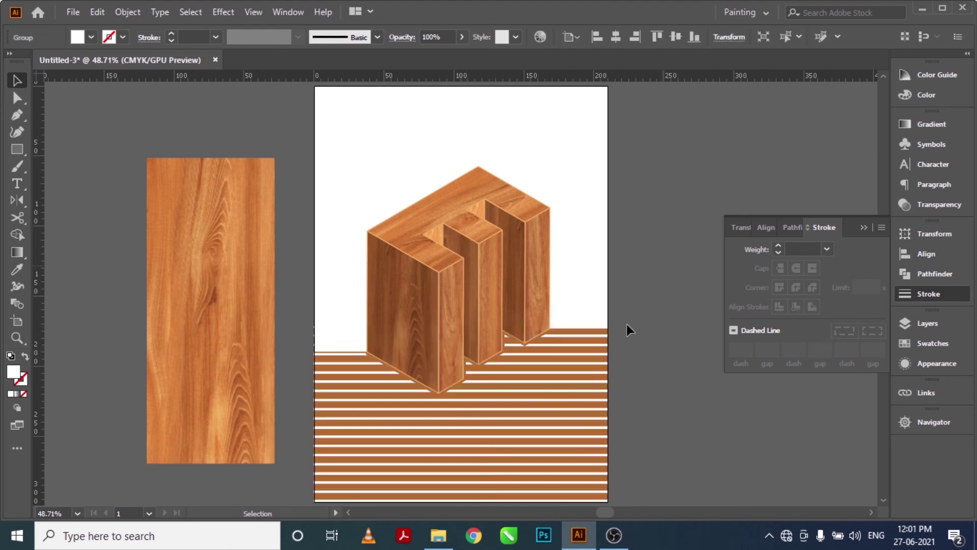
Zoom in and raise the stripes' top edge to sit just under the letter.
key(z)
mouse_move(287, 325)
mouse_down()
mouse_move(351, 351)
mouse_move(660, 397)
mouse_up()
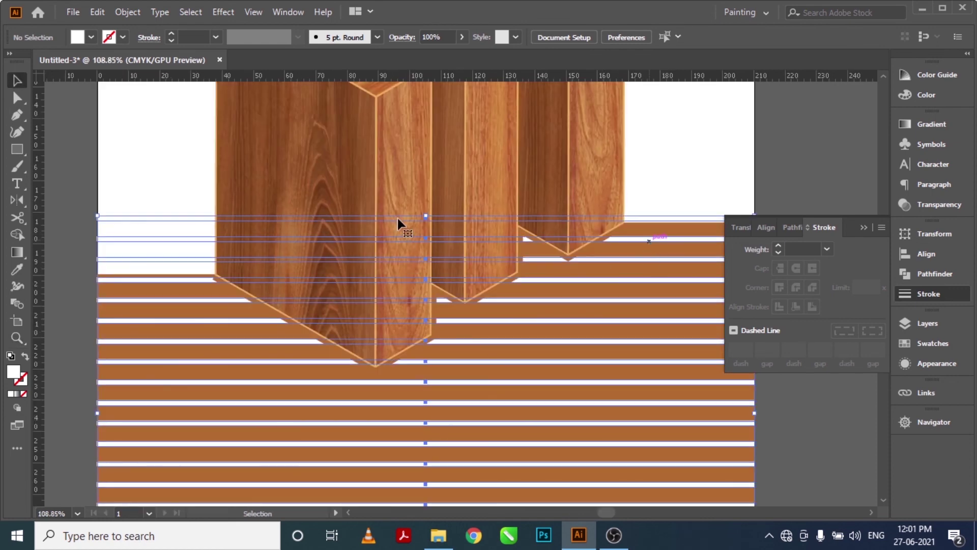
click(427, 219)
drag(427, 219, 429, 210)
click(684, 149)
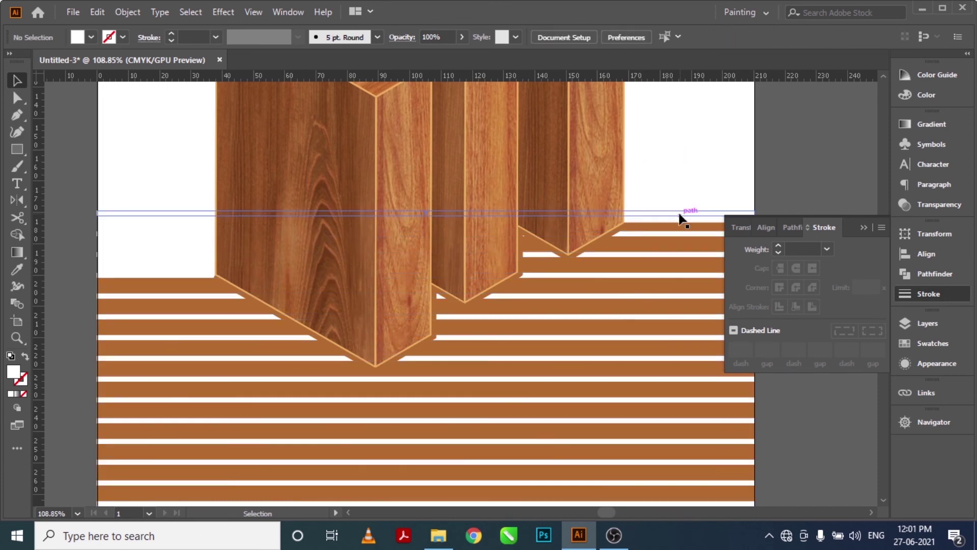
Collapse the Stroke panel and draw a square near the artboard's top left.
click(863, 227)
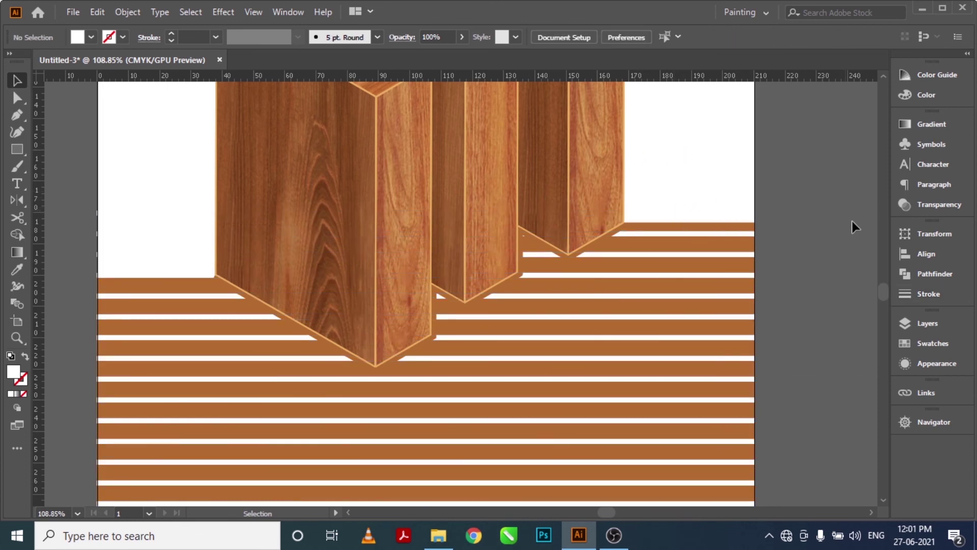
key(ctrl+0)
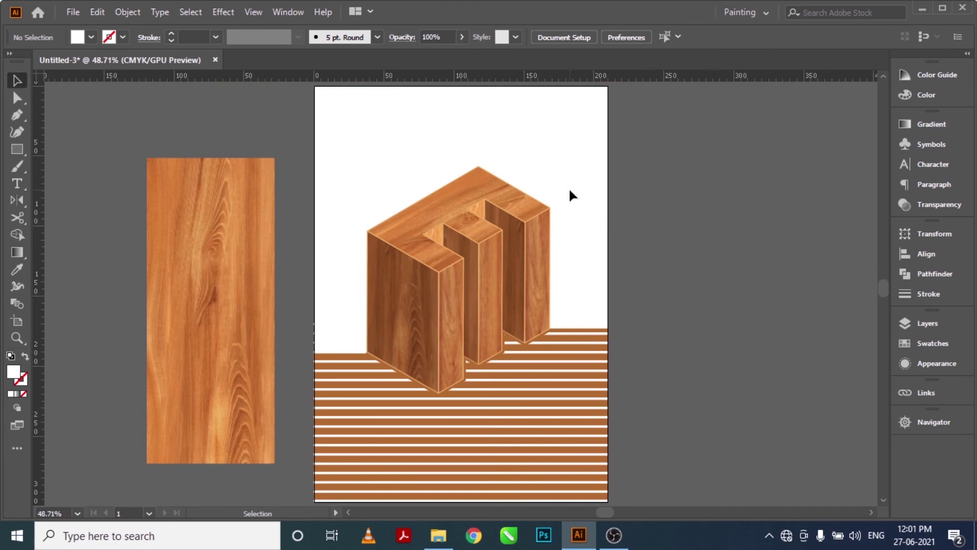
key(m)
drag(336, 111, 455, 231)
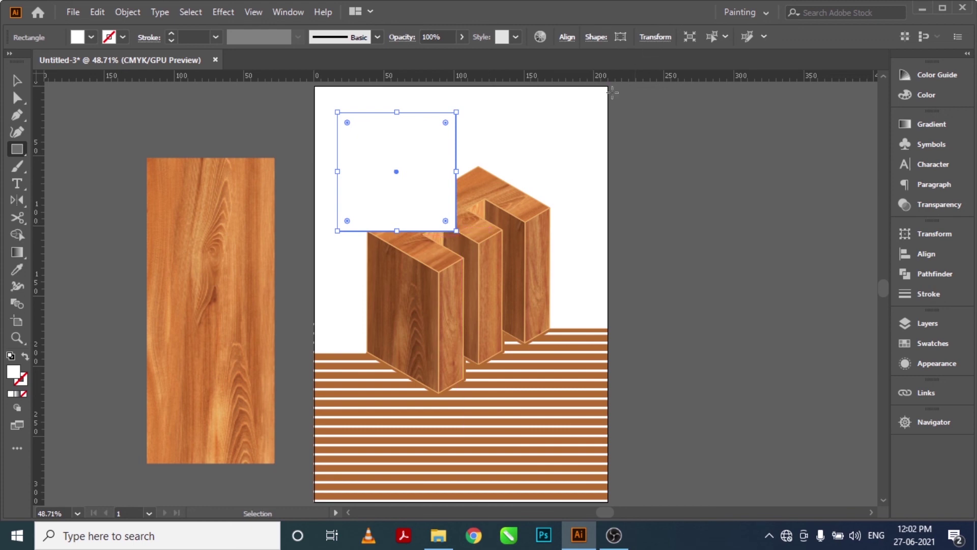
Align the square to the artboard's top-left corner and fill it with 30% grey.
key(v)
click(597, 37)
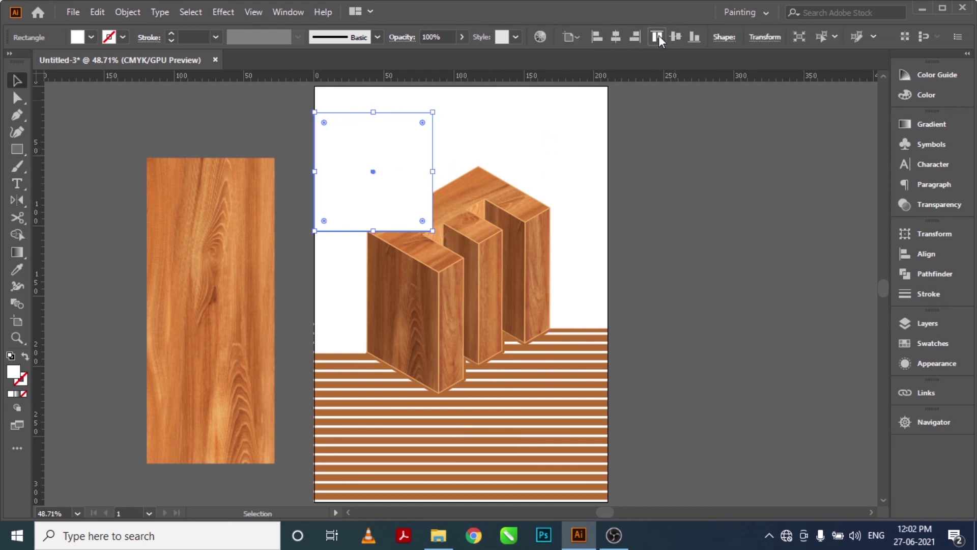
click(657, 36)
key(F6)
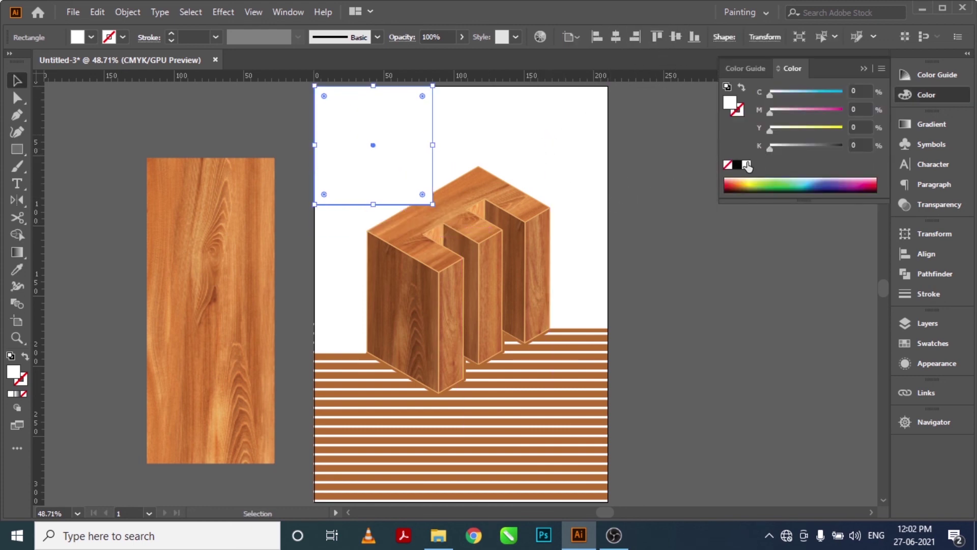
click(736, 165)
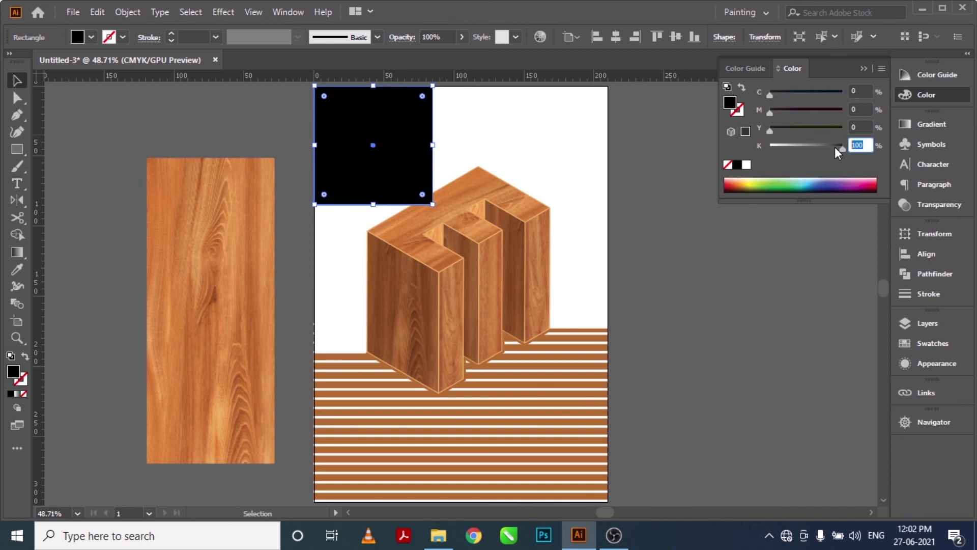
text(30)
key(Return)
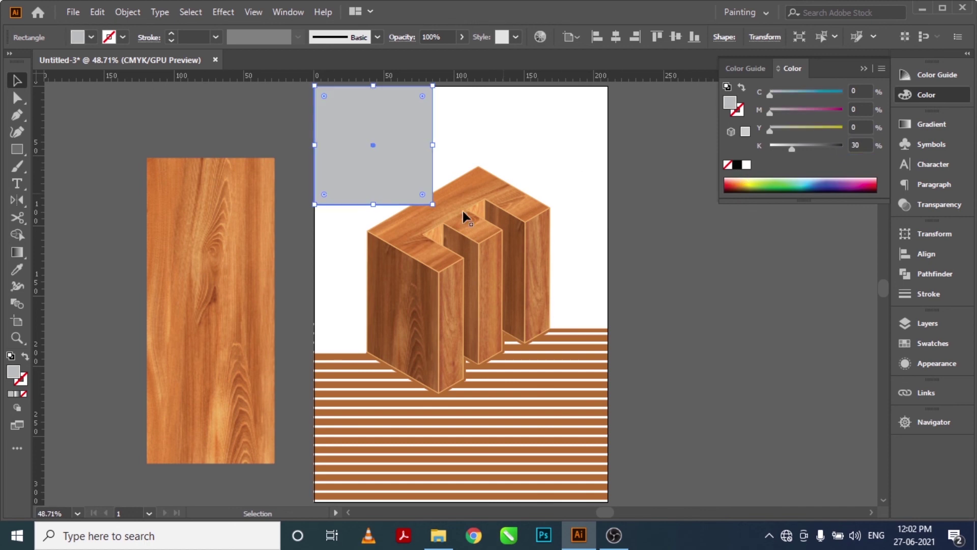
Scale the grey square to cover the artboard and send it to the back.
drag(433, 204, 608, 388)
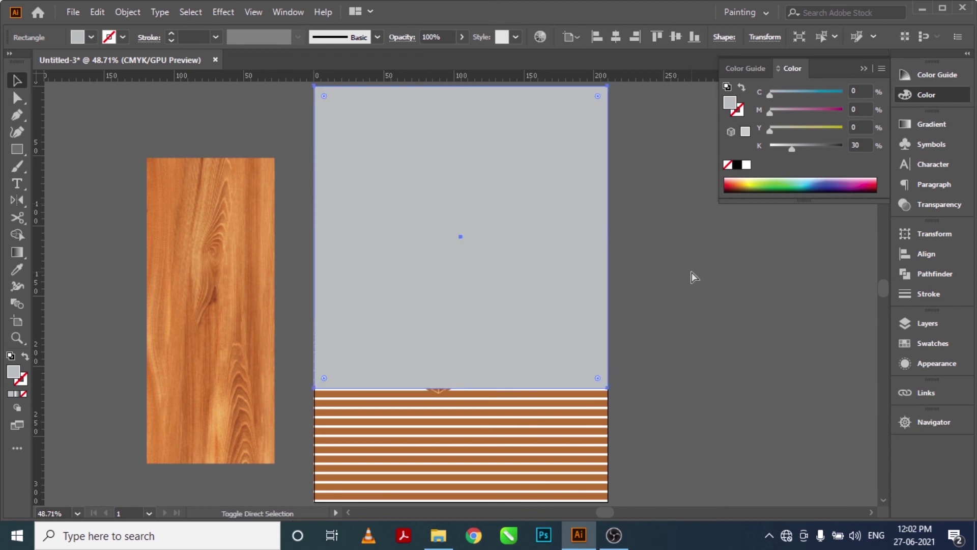
key(ctrl+shift+bracketleft)
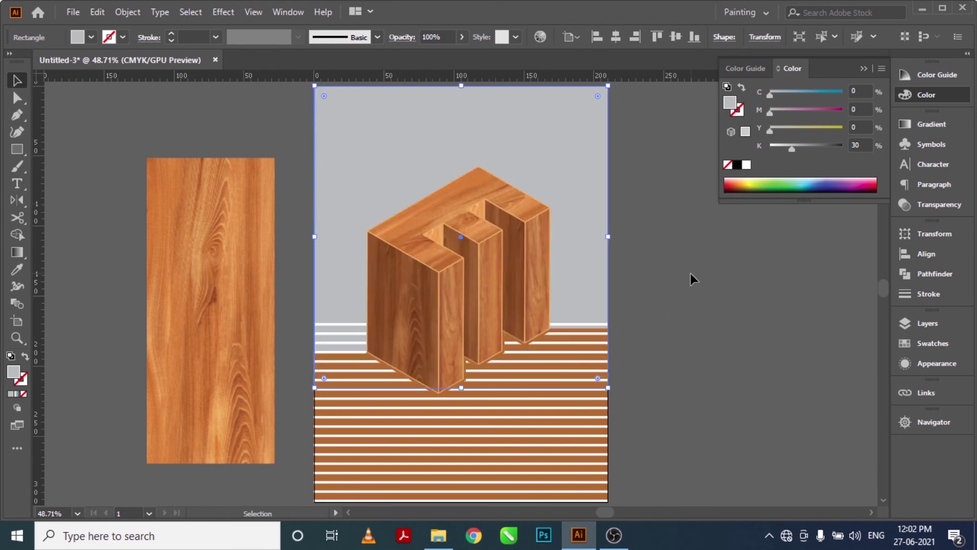
click(690, 274)
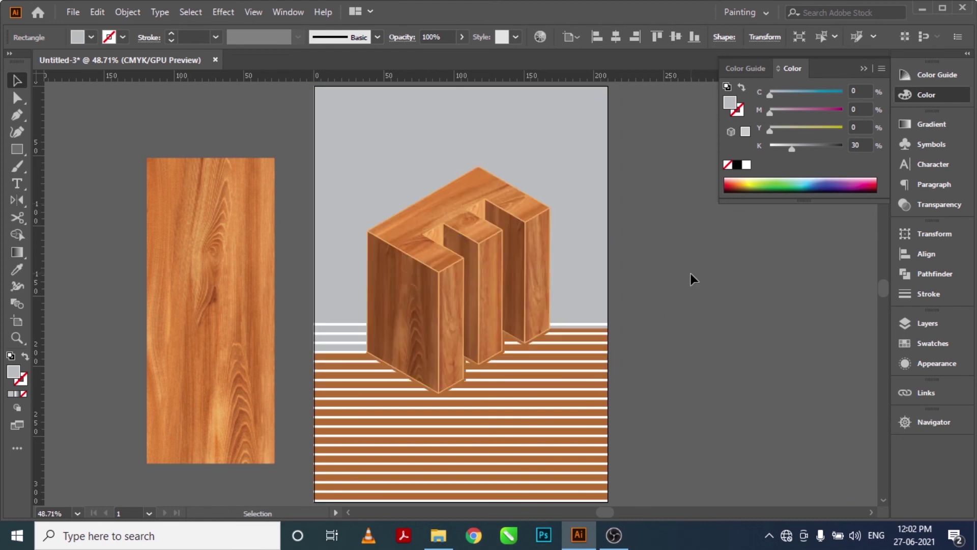
click(598, 268)
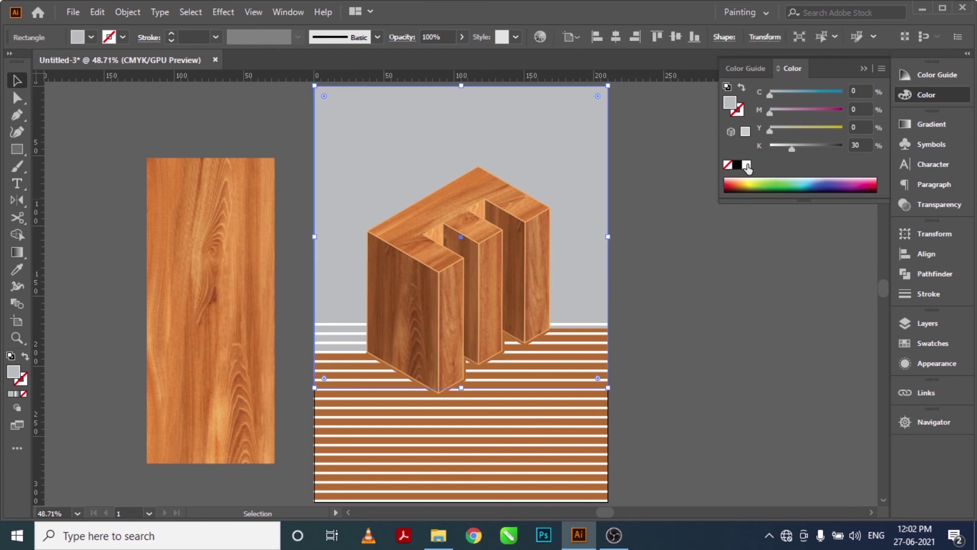
click(688, 331)
Tint the floor stripes with the background grey and delete the spare wood texture image.
click(589, 325)
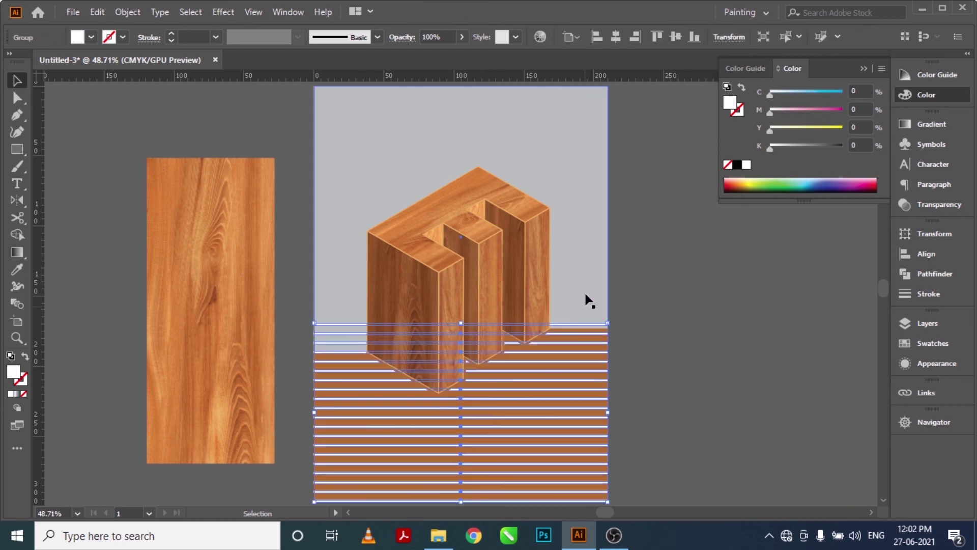
click(17, 269)
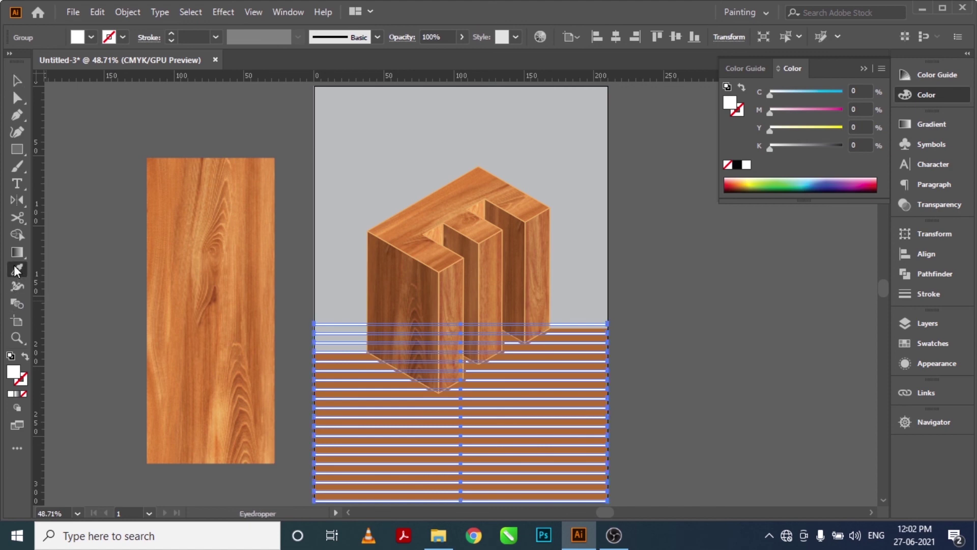
click(443, 153)
key(v)
click(669, 295)
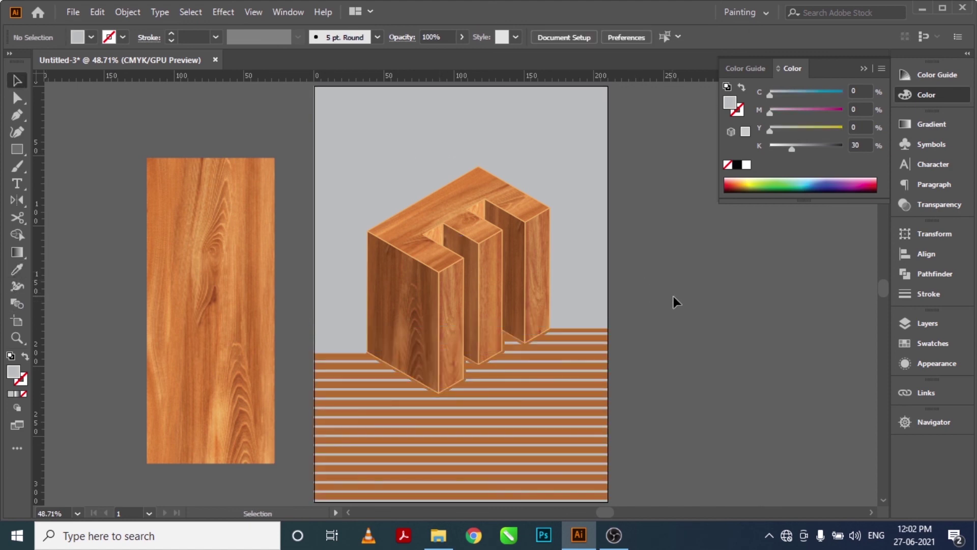
click(255, 344)
key(Delete)
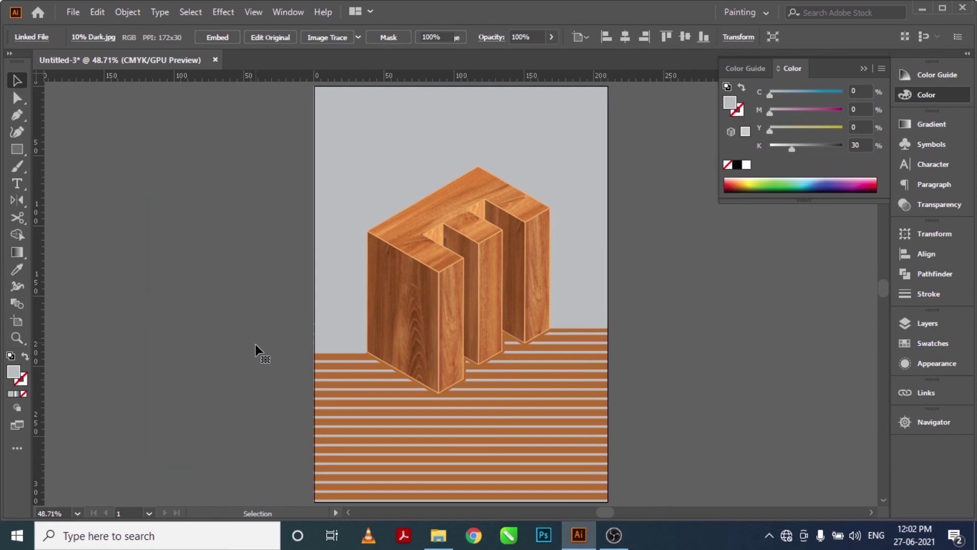